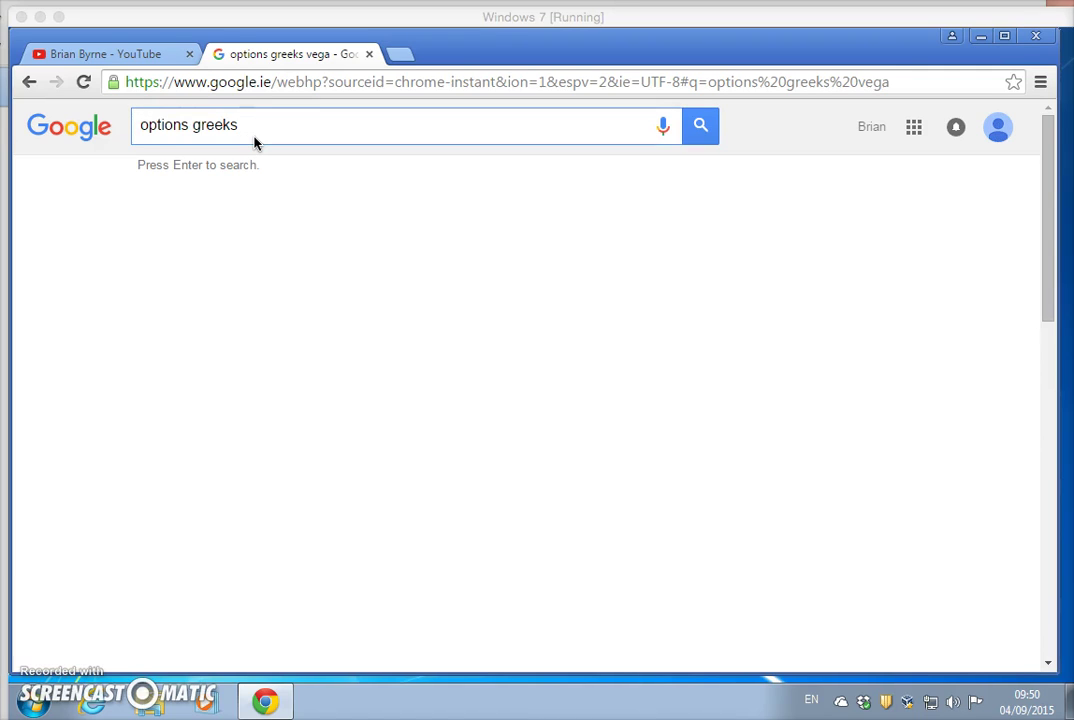
Search Google for 'options greeks wikipedia'.
{"action": "left_click", "coordinate": [262, 132]}
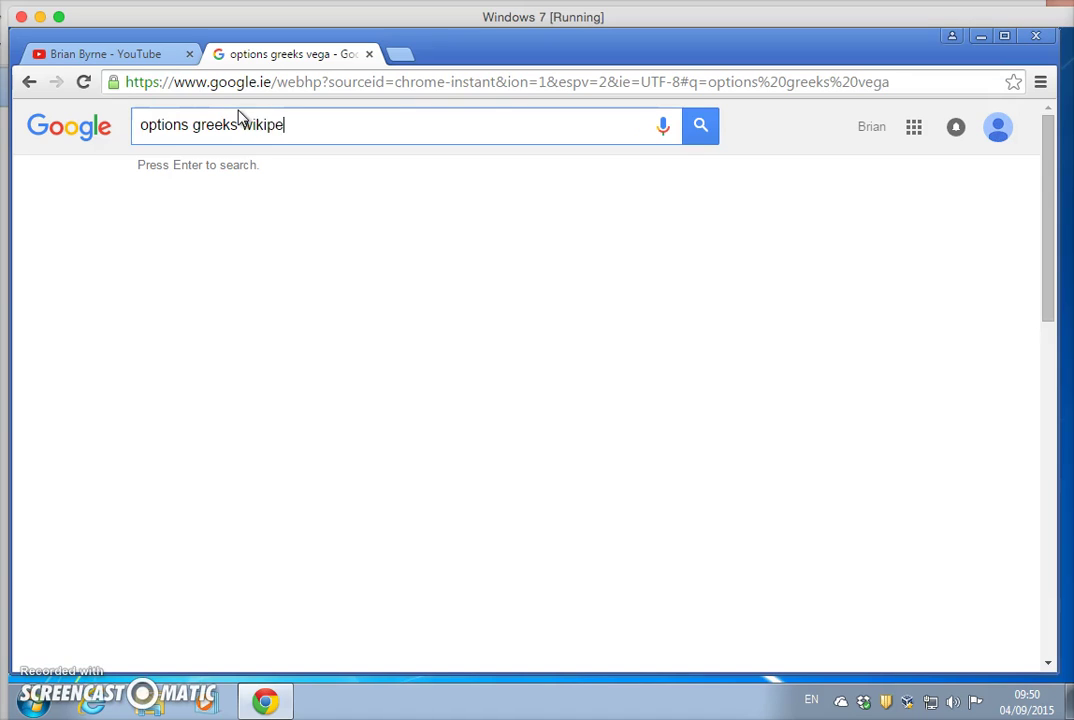
{"action": "key", "text": "Return"}
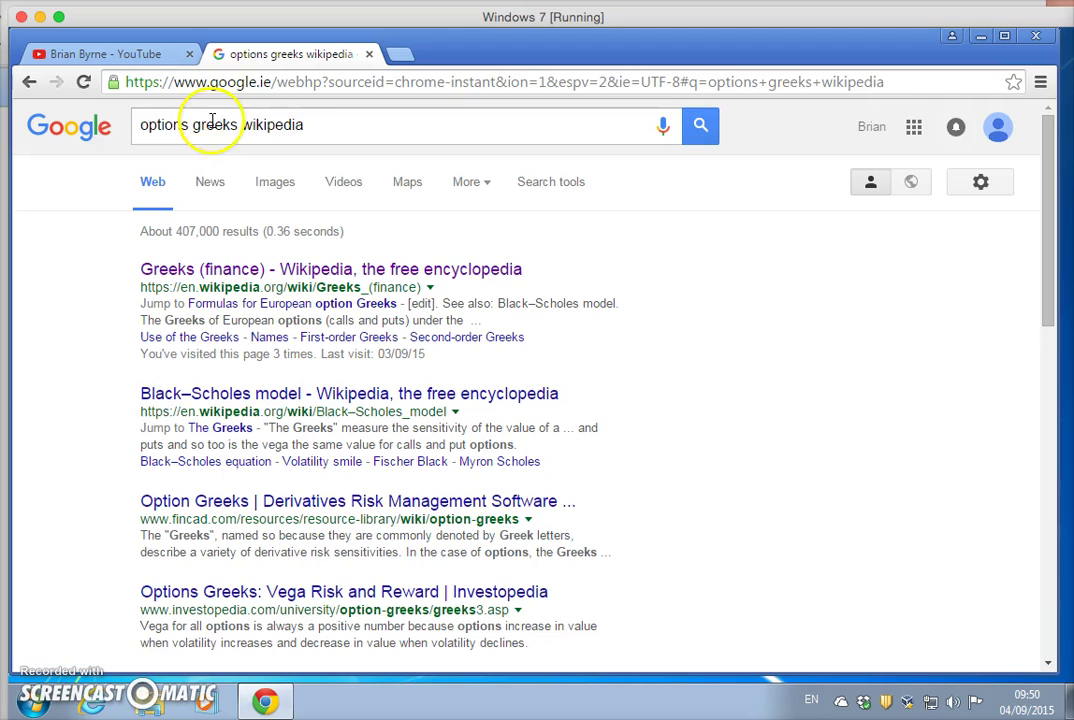
Open the Greeks (finance) Wikipedia article at its 3.2 Vega section.
{"action": "left_click", "coordinate": [456, 272]}
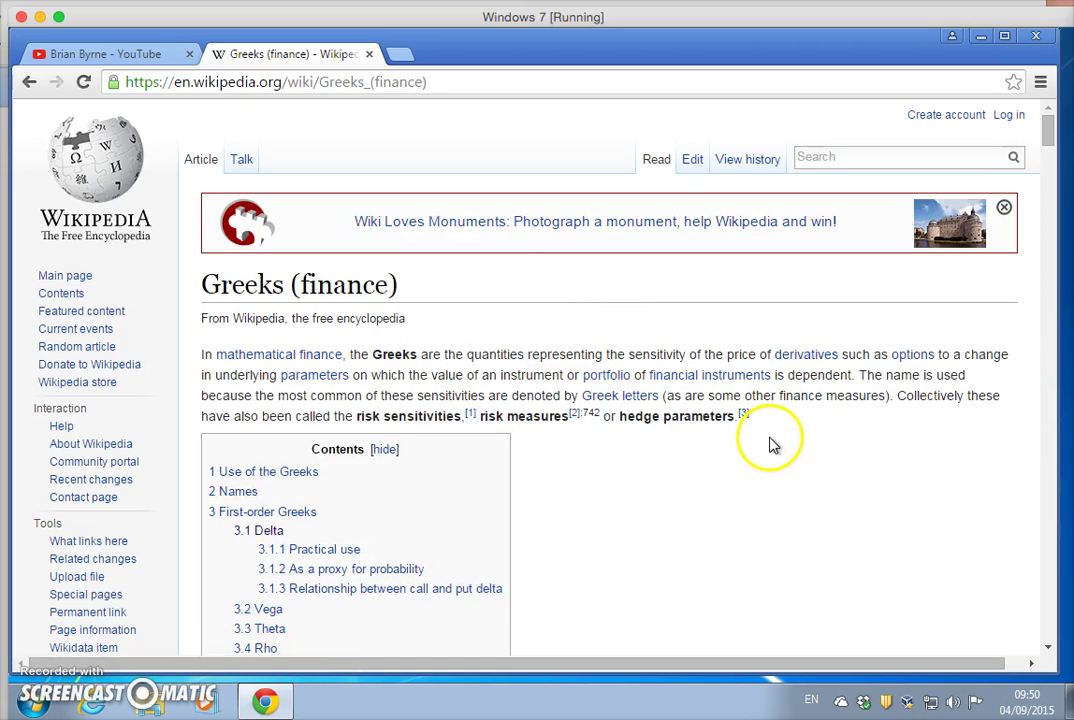
{"action": "scroll", "coordinate": [772, 442], "scroll_direction": "down", "scroll_amount": 4}
{"action": "scroll", "coordinate": [768, 445], "scroll_direction": "up", "scroll_amount": 1}
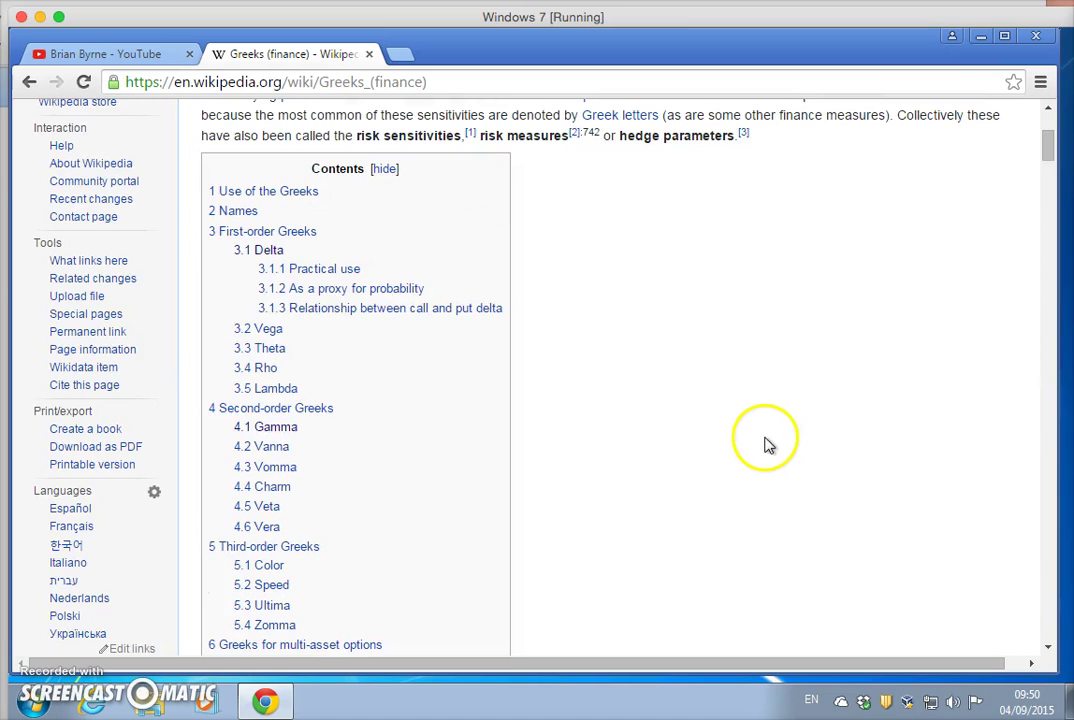
{"action": "left_click", "coordinate": [268, 329]}
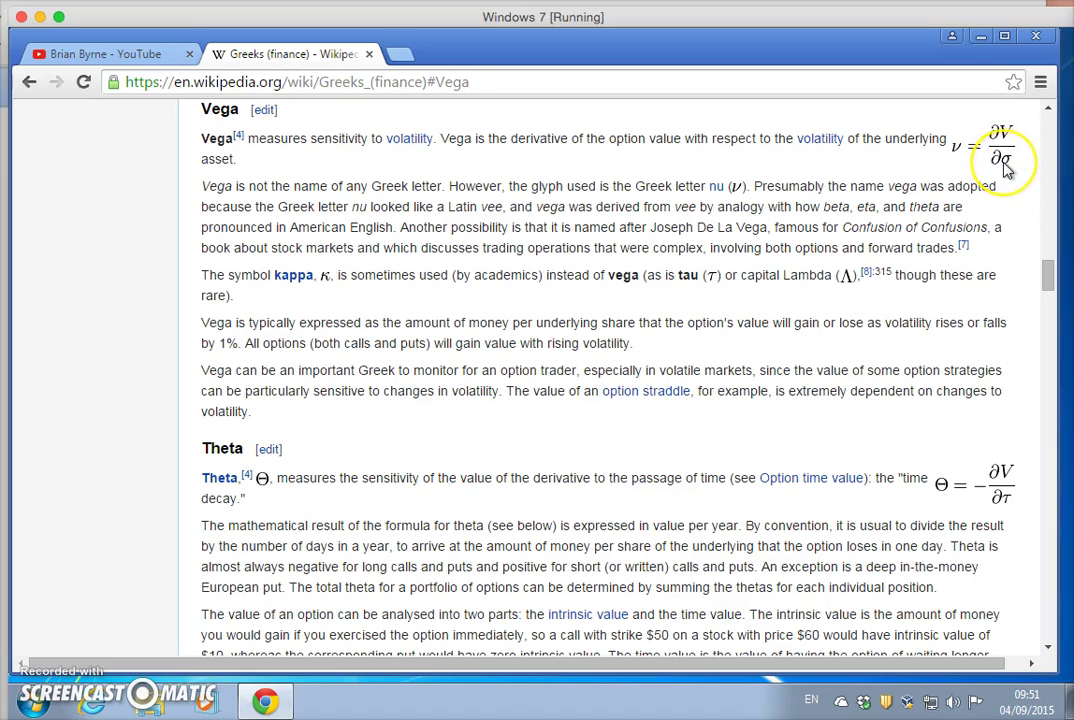
Go to the YouTube channel page and scroll its video list to find the Excel file link.
{"action": "left_click", "coordinate": [132, 52]}
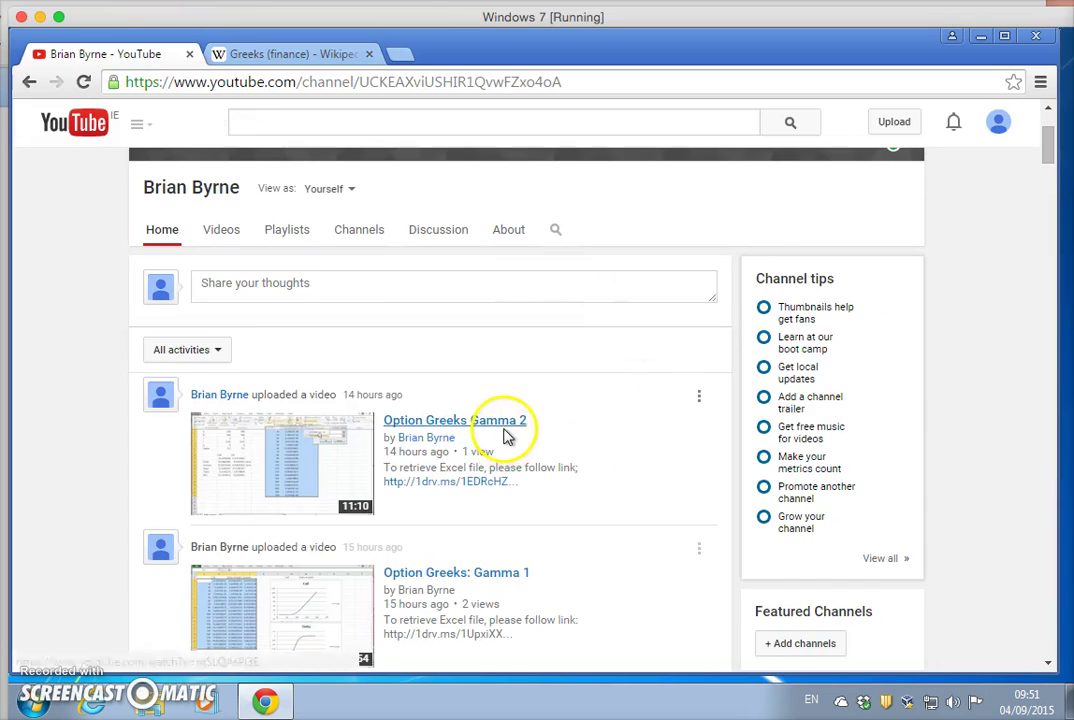
{"action": "scroll", "coordinate": [506, 434], "scroll_direction": "down", "scroll_amount": 2}
{"action": "scroll", "coordinate": [508, 437], "scroll_direction": "down", "scroll_amount": 1}
{"action": "scroll", "coordinate": [507, 436], "scroll_direction": "down", "scroll_amount": 3}
{"action": "scroll", "coordinate": [507, 436], "scroll_direction": "down", "scroll_amount": 1}
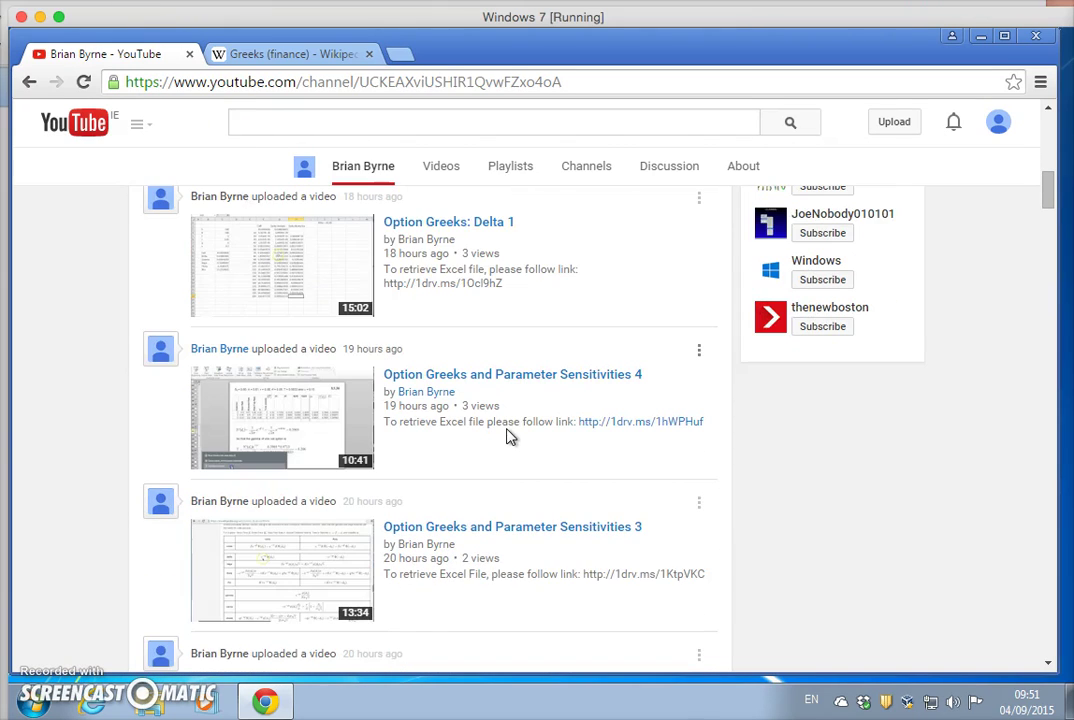
{"action": "scroll", "coordinate": [508, 437], "scroll_direction": "down", "scroll_amount": 1}
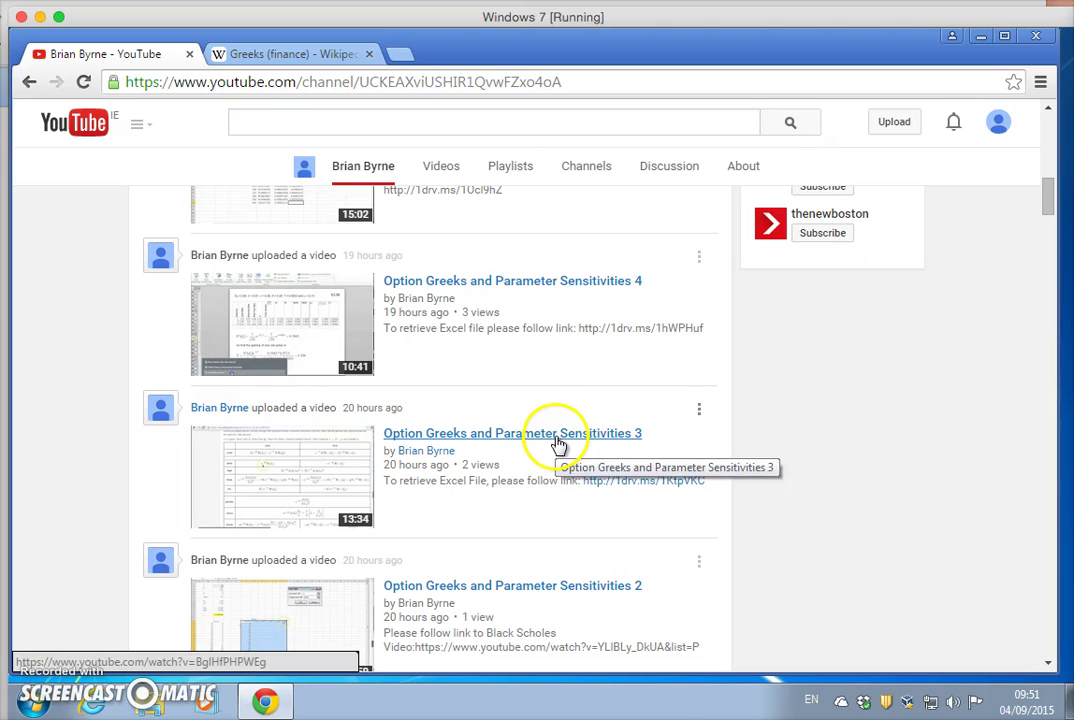
{"action": "scroll", "coordinate": [565, 441], "scroll_direction": "down", "scroll_amount": 1}
{"action": "scroll", "coordinate": [565, 443], "scroll_direction": "down", "scroll_amount": 2}
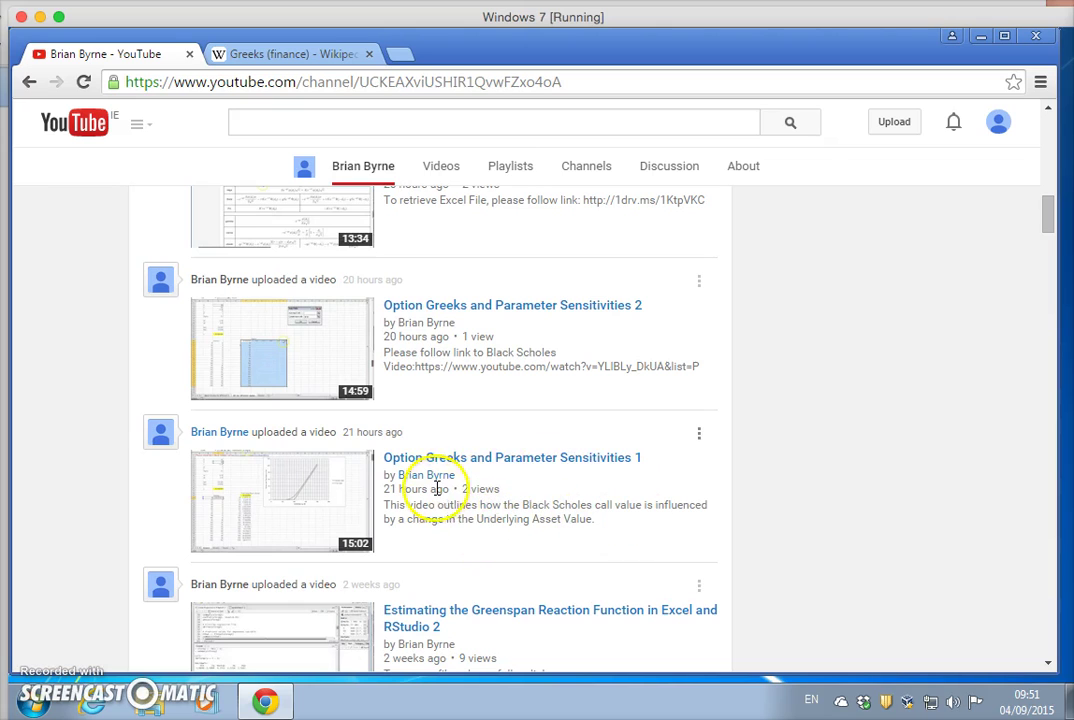
{"action": "scroll", "coordinate": [505, 366], "scroll_direction": "up", "scroll_amount": 1}
{"action": "scroll", "coordinate": [506, 367], "scroll_direction": "down", "scroll_amount": 1}
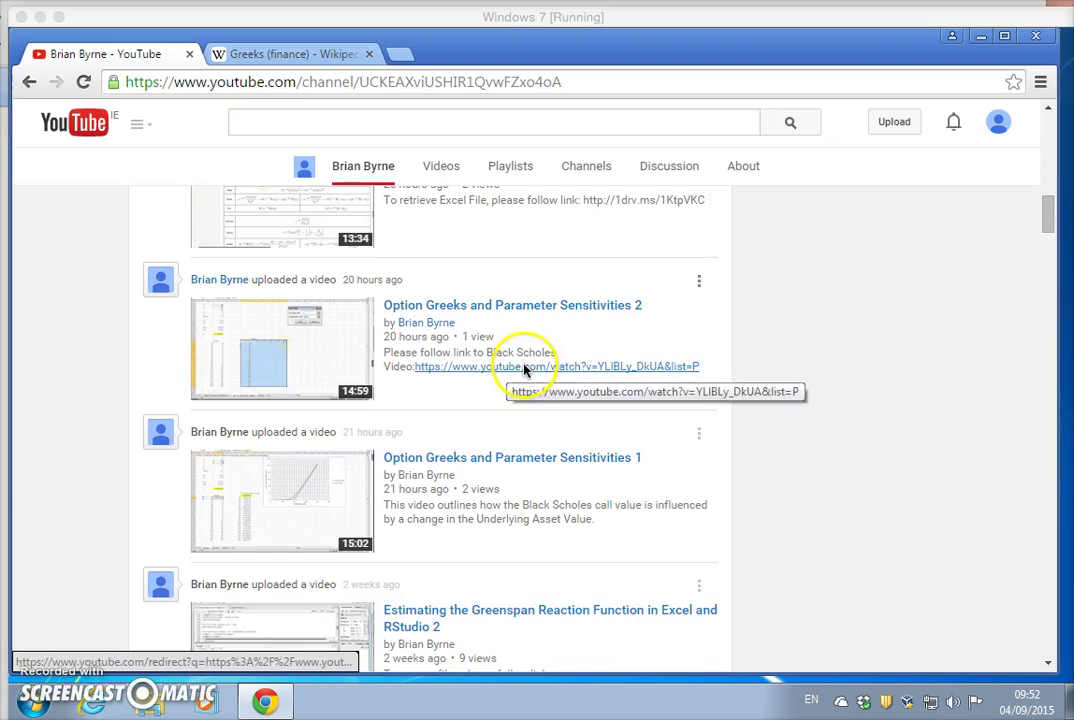
{"action": "scroll", "coordinate": [530, 360], "scroll_direction": "down", "scroll_amount": 2}
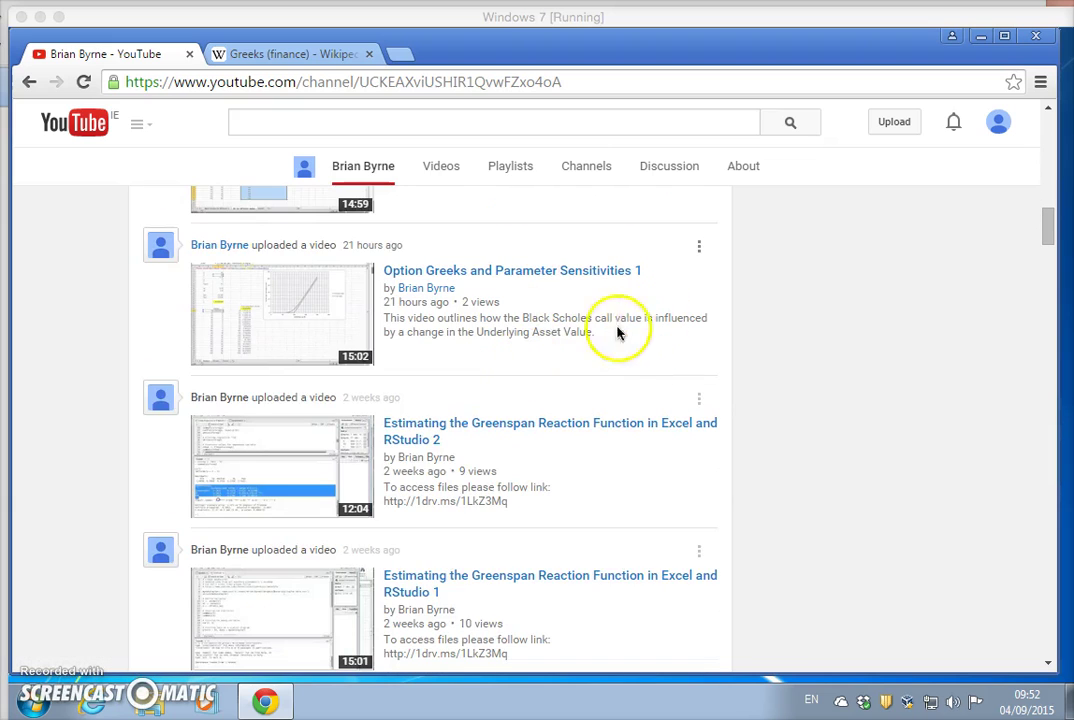
{"action": "scroll", "coordinate": [480, 310], "scroll_direction": "down", "scroll_amount": 2}
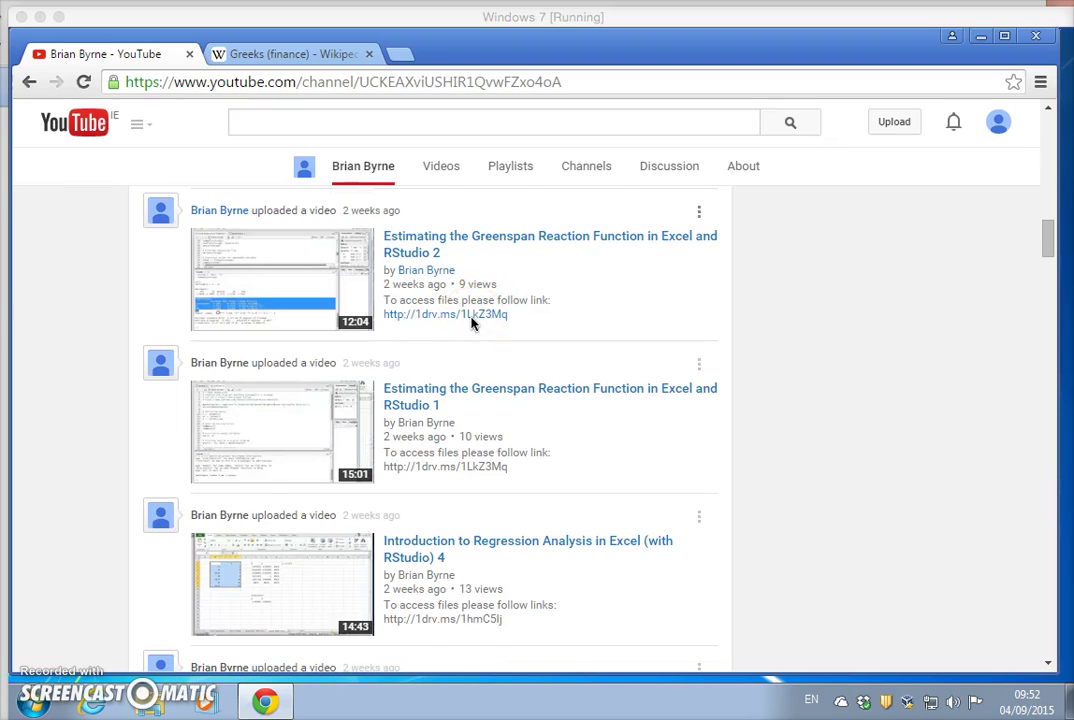
{"action": "scroll", "coordinate": [473, 323], "scroll_direction": "up", "scroll_amount": 1}
{"action": "scroll", "coordinate": [473, 323], "scroll_direction": "down", "scroll_amount": 2}
{"action": "scroll", "coordinate": [473, 323], "scroll_direction": "up", "scroll_amount": 6}
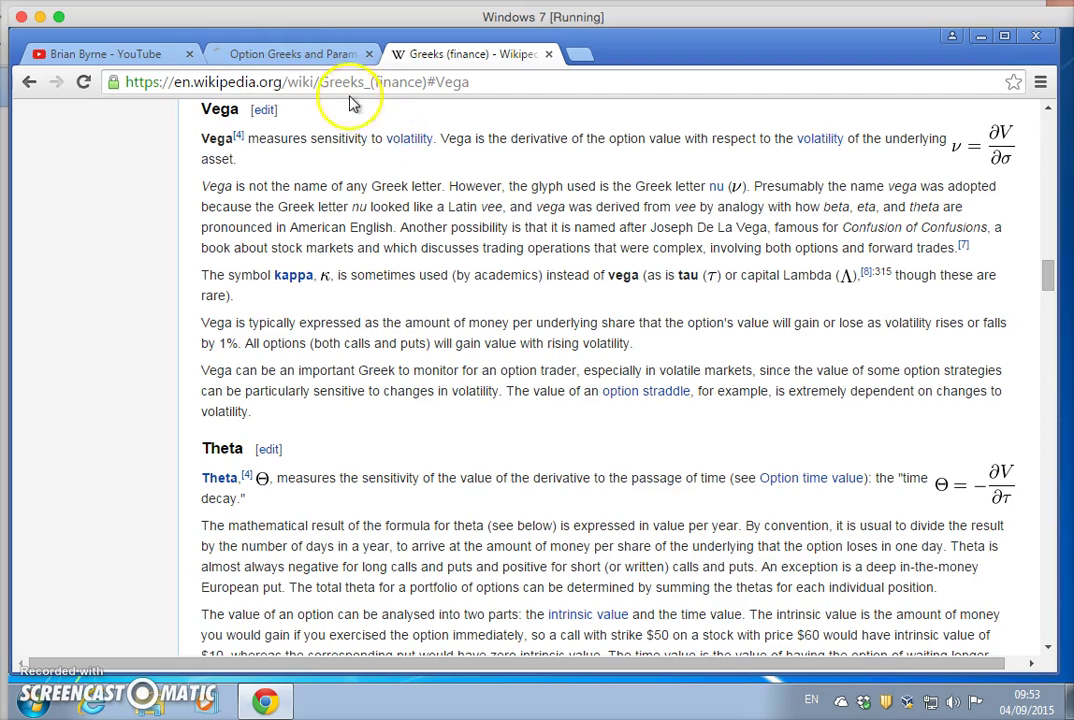
Open the BS for Different sigma sheet in the option greeks workbook.
{"action": "left_click", "coordinate": [290, 54]}
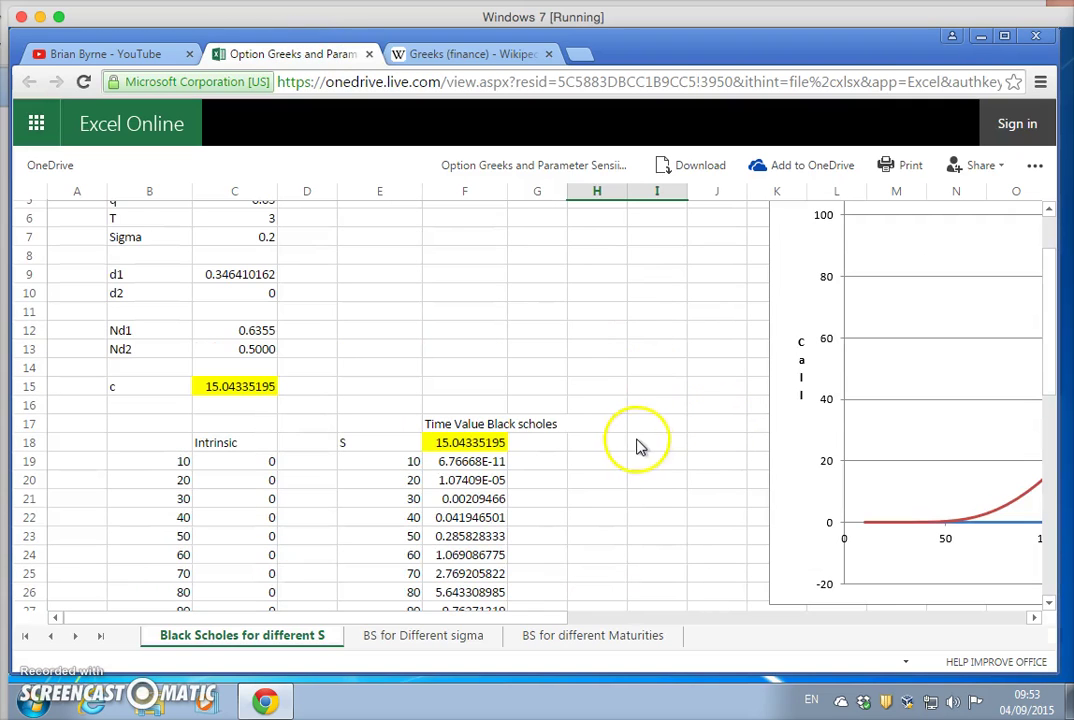
{"action": "left_click", "coordinate": [411, 636]}
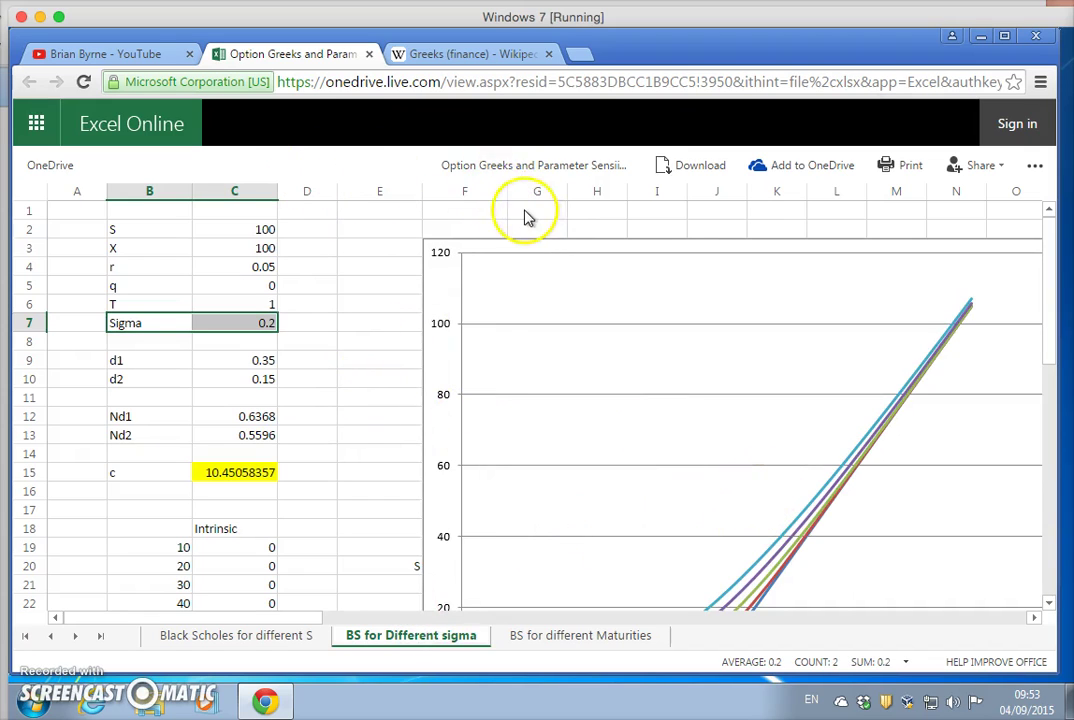
{"action": "left_click", "coordinate": [163, 55]}
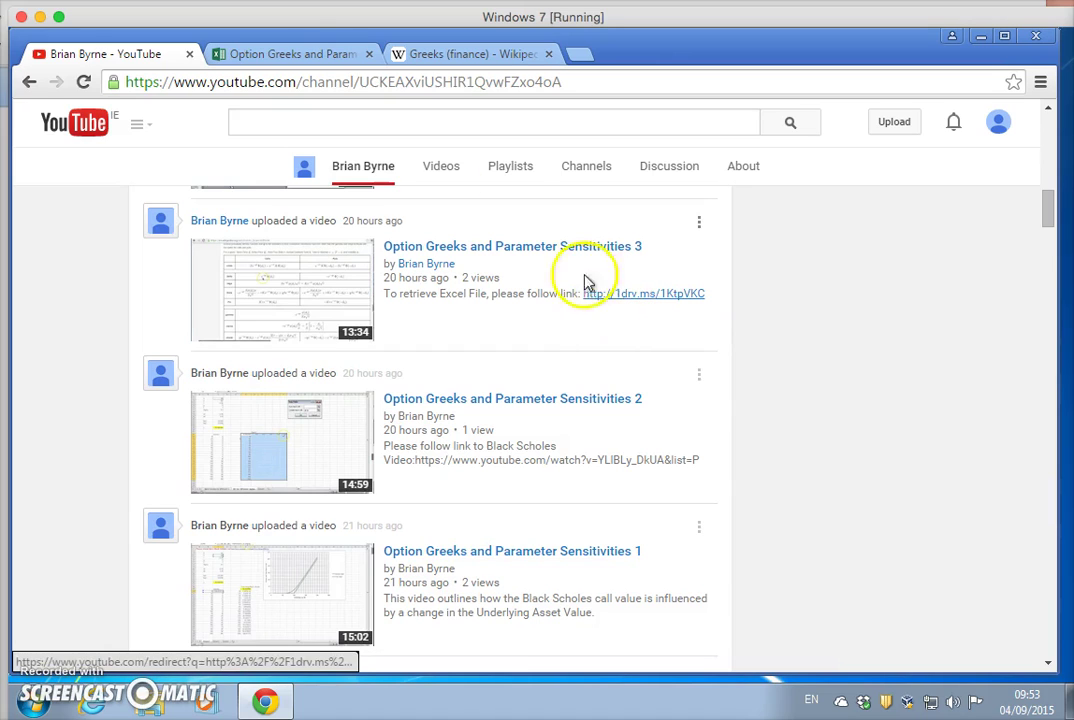
{"action": "left_click", "coordinate": [322, 54]}
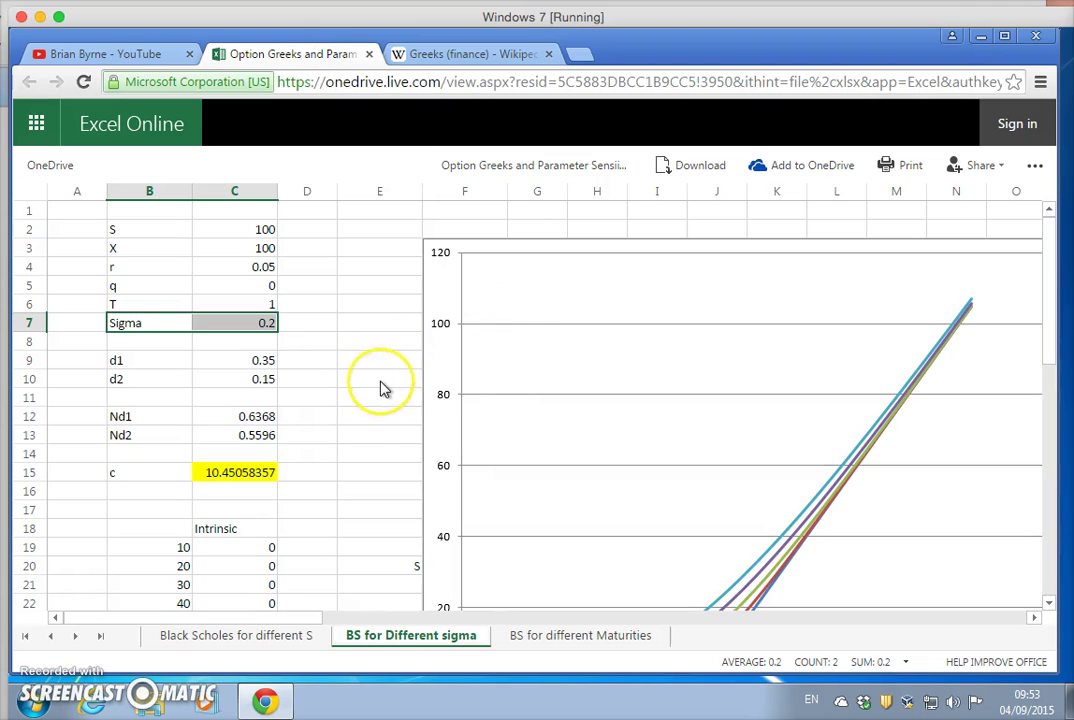
Scroll the sheet to view the call-value chart for volatilities 0.1 to 0.5.
{"action": "scroll", "coordinate": [380, 389], "scroll_direction": "down", "scroll_amount": 5}
{"action": "scroll", "coordinate": [380, 389], "scroll_direction": "down", "scroll_amount": 3}
{"action": "scroll", "coordinate": [380, 389], "scroll_direction": "up", "scroll_amount": 8}
{"action": "scroll", "coordinate": [380, 389], "scroll_direction": "down", "scroll_amount": 3}
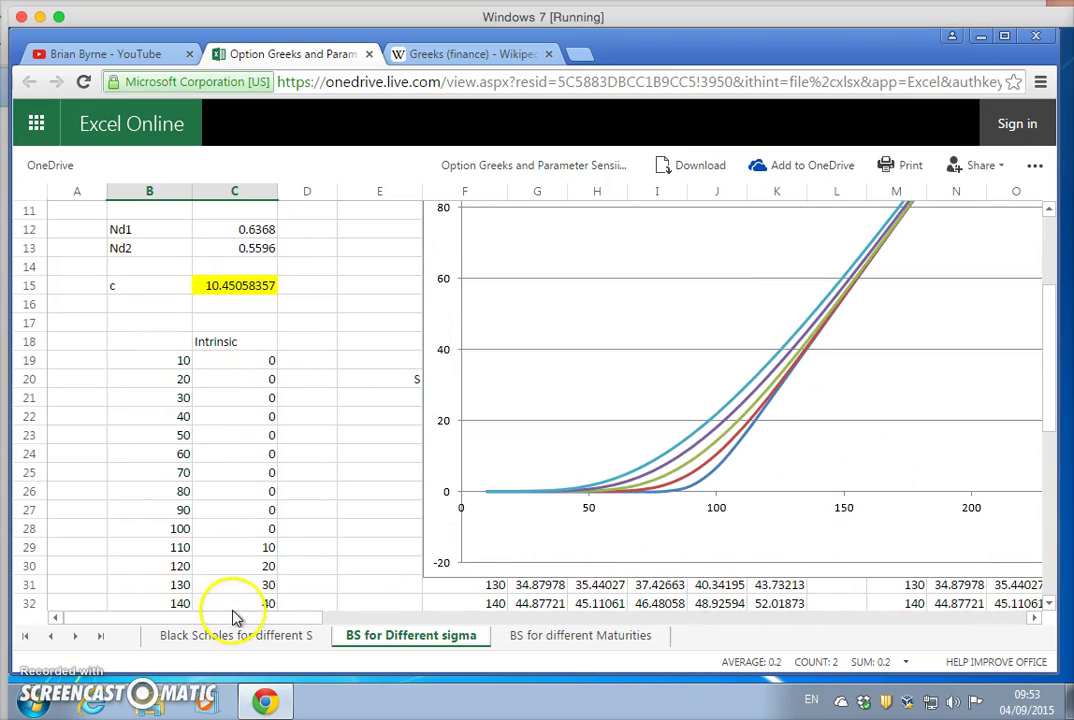
{"action": "left_click_drag", "start_coordinate": [251, 617], "coordinate": [340, 628]}
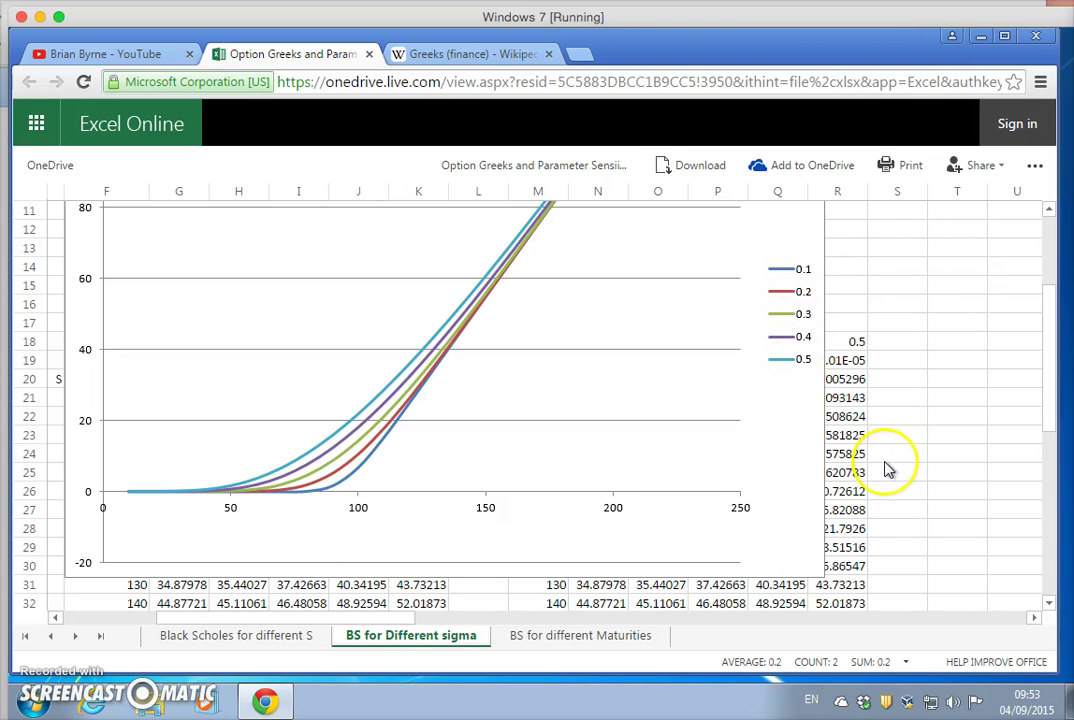
{"action": "scroll", "coordinate": [889, 470], "scroll_direction": "down", "scroll_amount": 2}
{"action": "scroll", "coordinate": [889, 470], "scroll_direction": "up", "scroll_amount": 4}
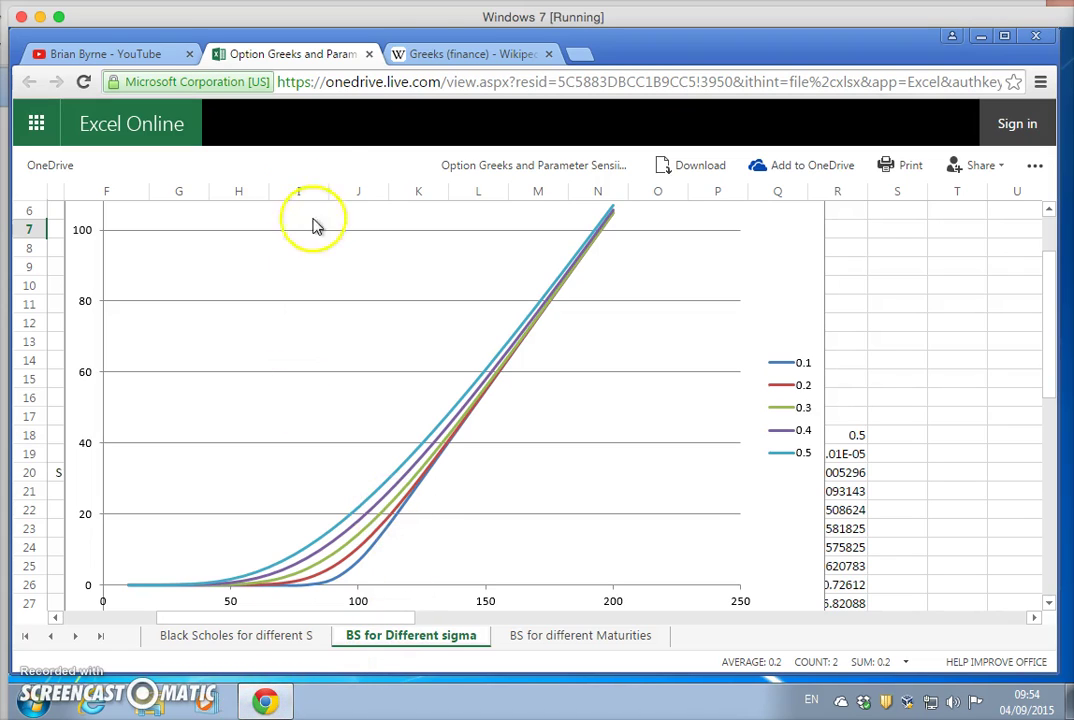
{"action": "left_click", "coordinate": [427, 53]}
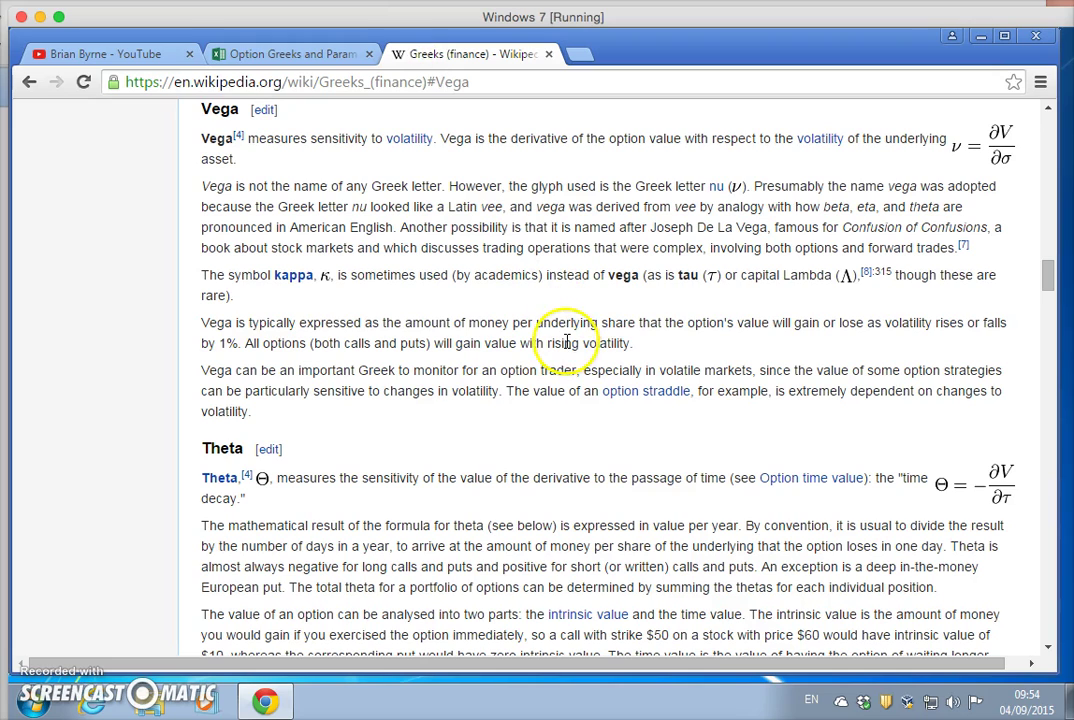
{"action": "right_click", "coordinate": [833, 149]}
{"action": "left_click", "coordinate": [786, 140]}
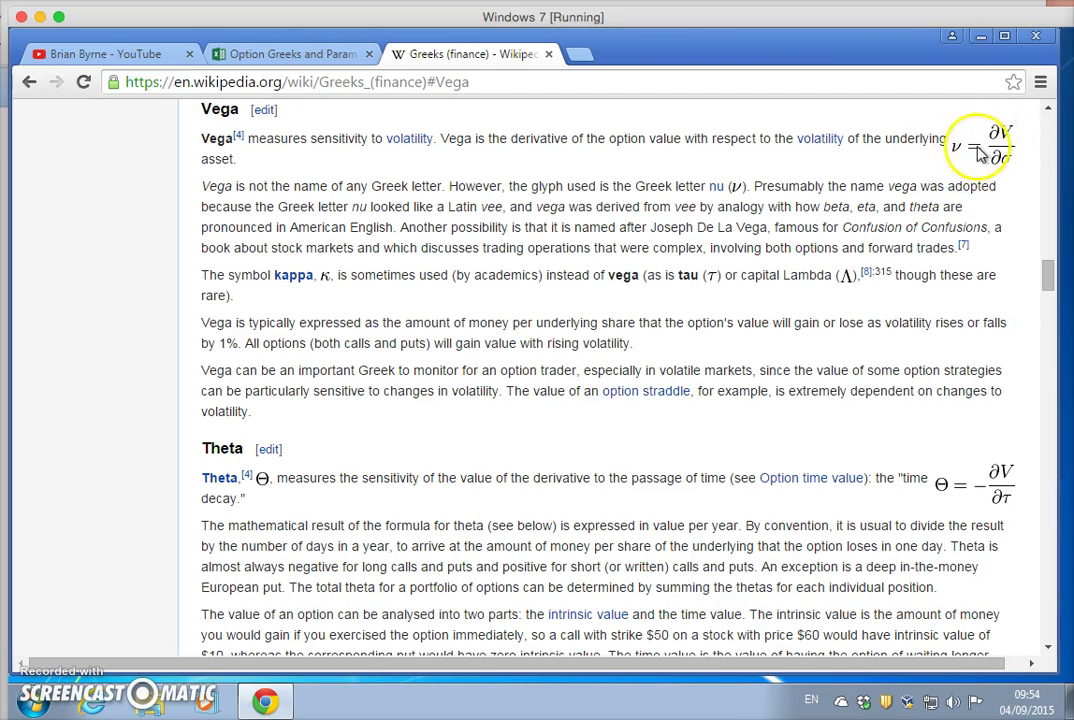
{"action": "left_click_drag", "start_coordinate": [1046, 275], "coordinate": [1022, 449]}
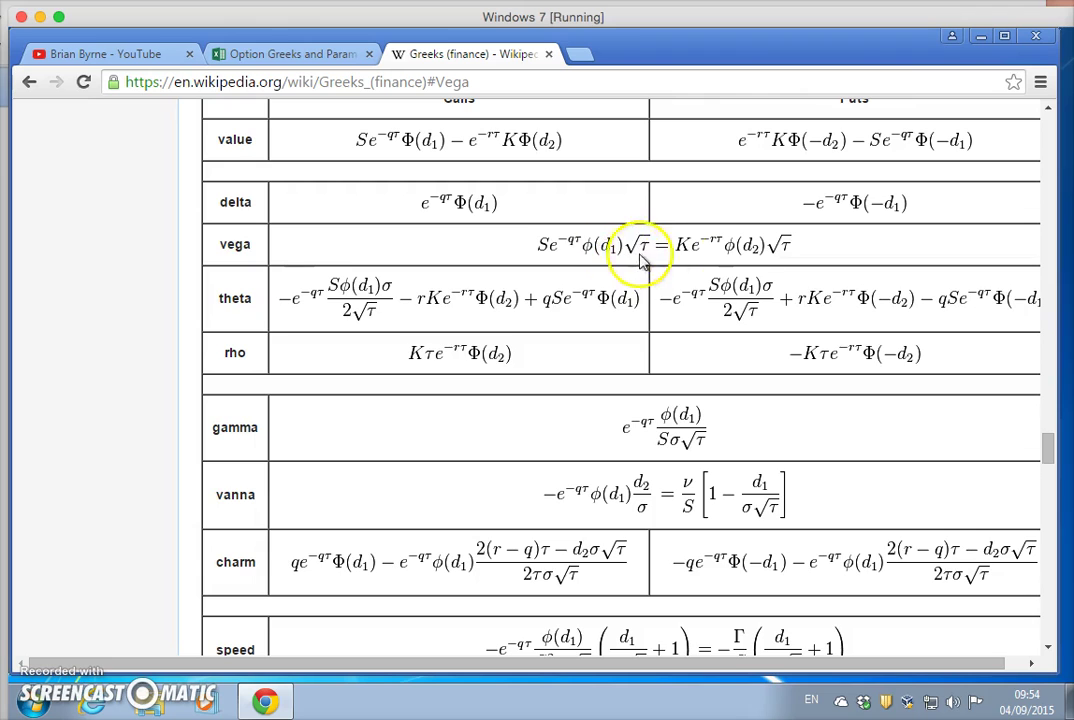
{"action": "scroll", "coordinate": [680, 262], "scroll_direction": "down", "scroll_amount": 2}
{"action": "scroll", "coordinate": [680, 262], "scroll_direction": "up", "scroll_amount": 2}
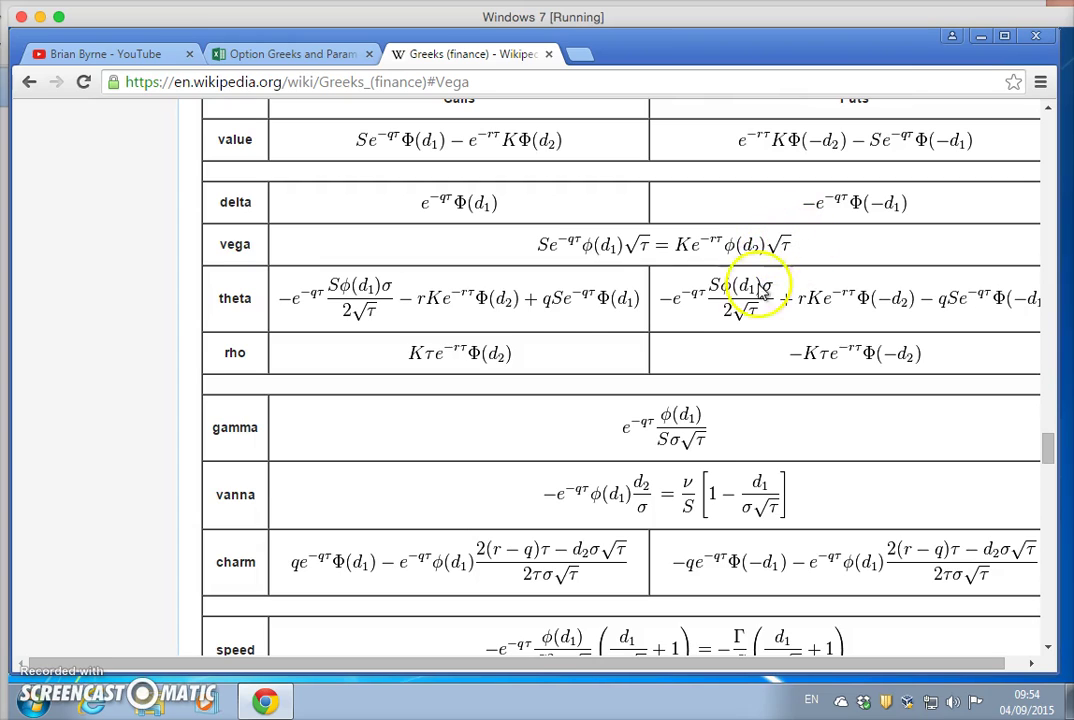
{"action": "left_click", "coordinate": [252, 60]}
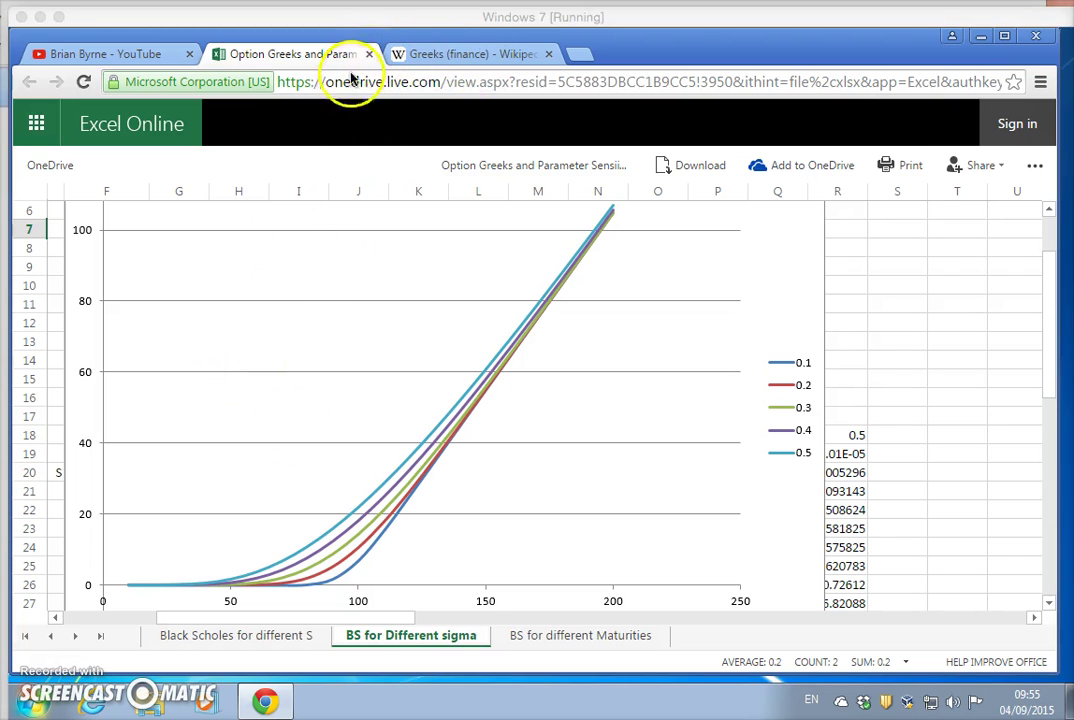
Close the Excel Online workbook and return to the YouTube channel page.
{"action": "left_click", "coordinate": [369, 55]}
{"action": "left_click", "coordinate": [144, 52]}
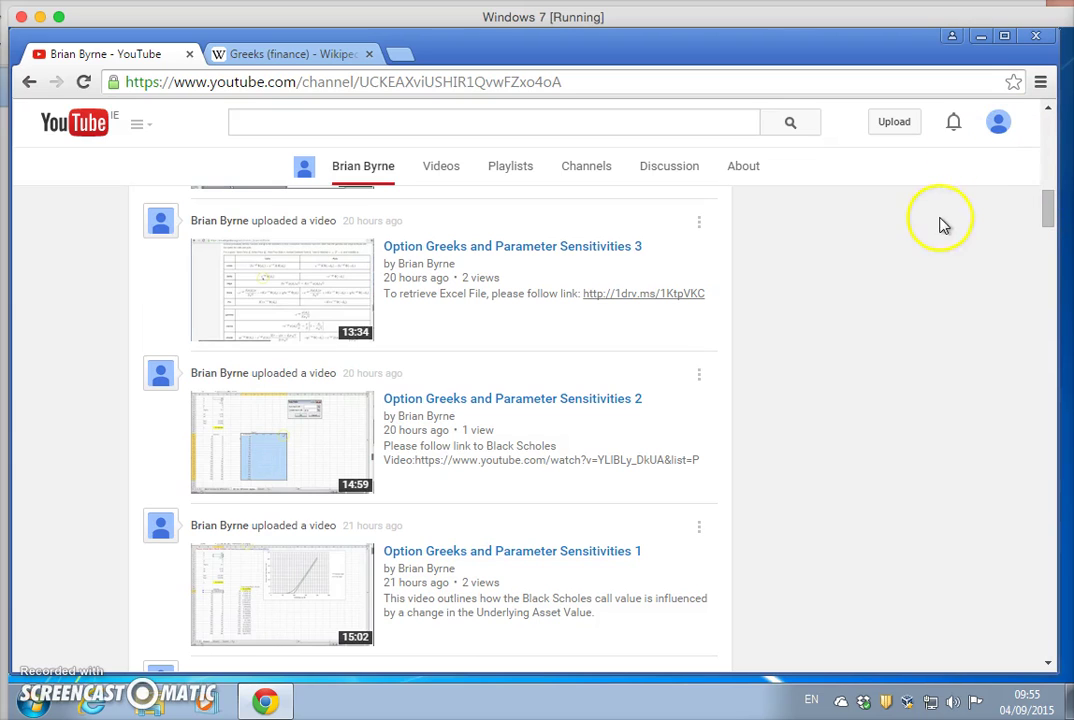
{"action": "left_click_drag", "start_coordinate": [1050, 207], "coordinate": [917, 312]}
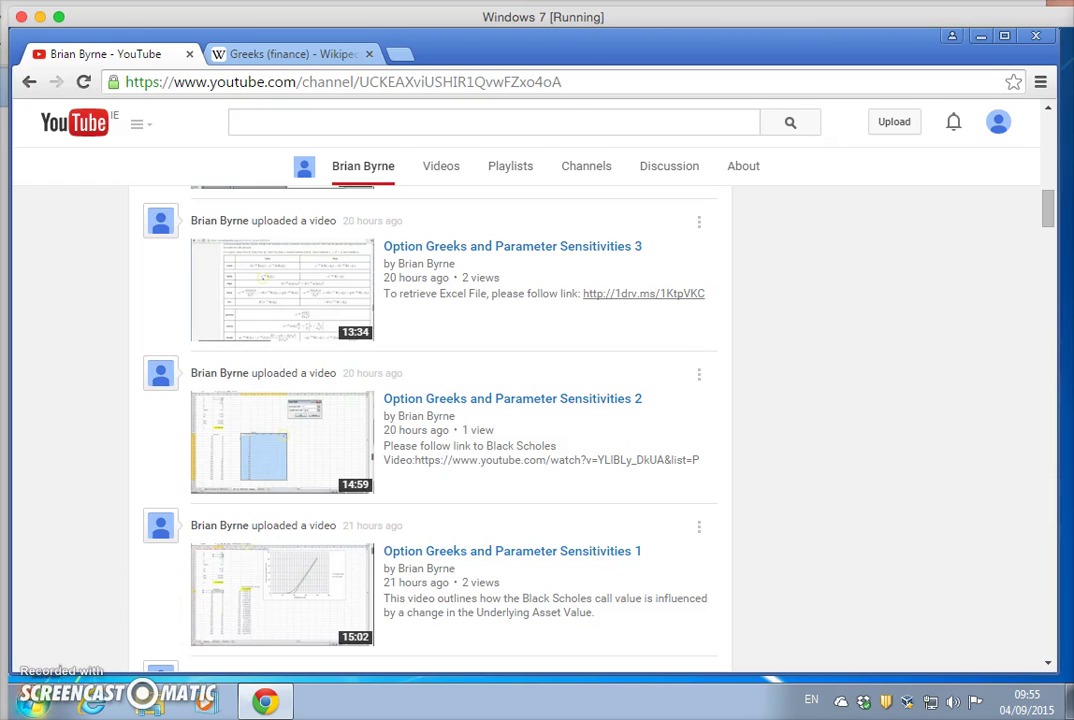
Reload the channel page, ending the unresponsive page and reloading it again.
{"action": "left_click", "coordinate": [571, 85]}
{"action": "left_click_drag", "start_coordinate": [571, 85], "coordinate": [130, 87]}
{"action": "key", "text": "Return"}
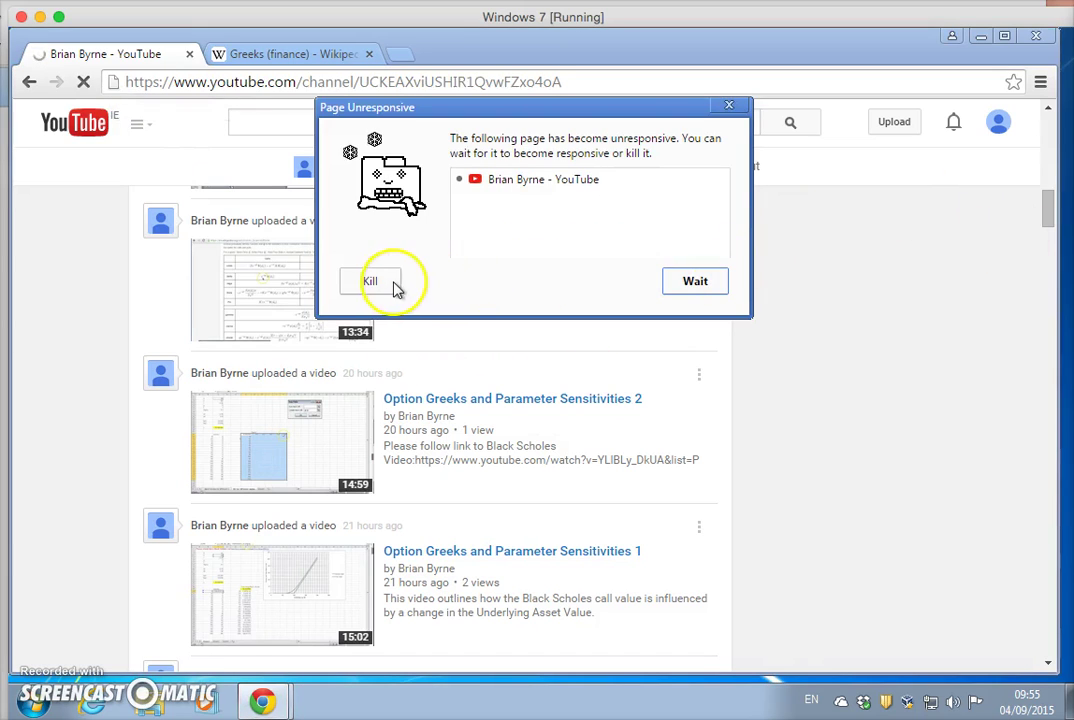
{"action": "left_click", "coordinate": [373, 282]}
{"action": "left_click", "coordinate": [261, 79]}
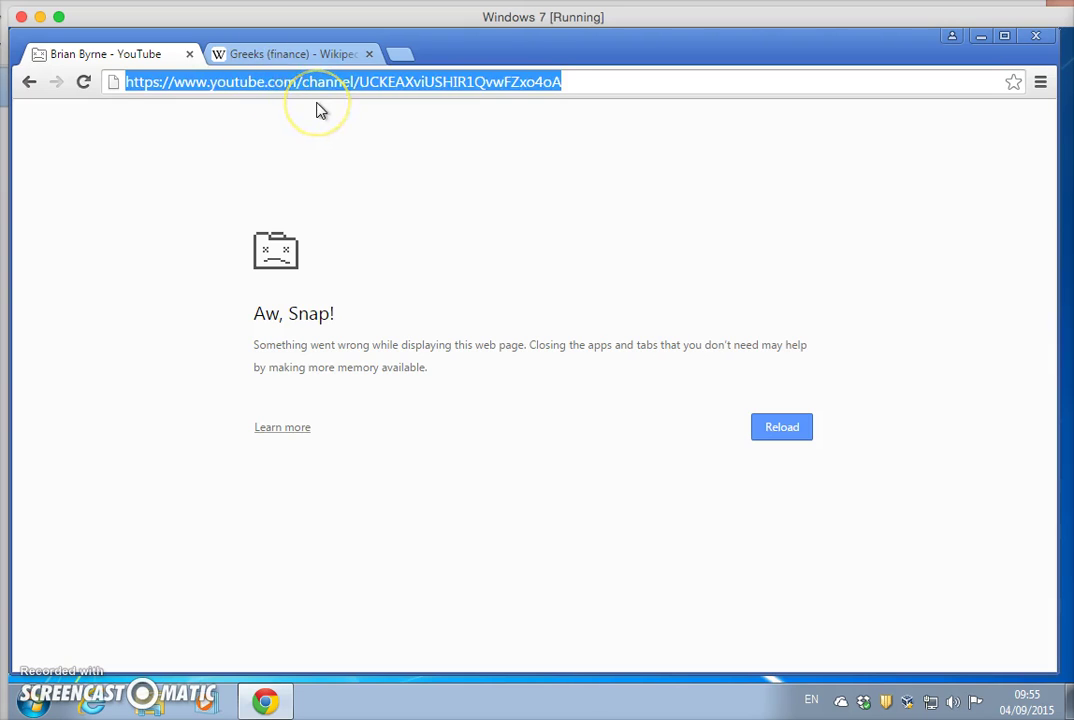
{"action": "key", "text": "Return"}
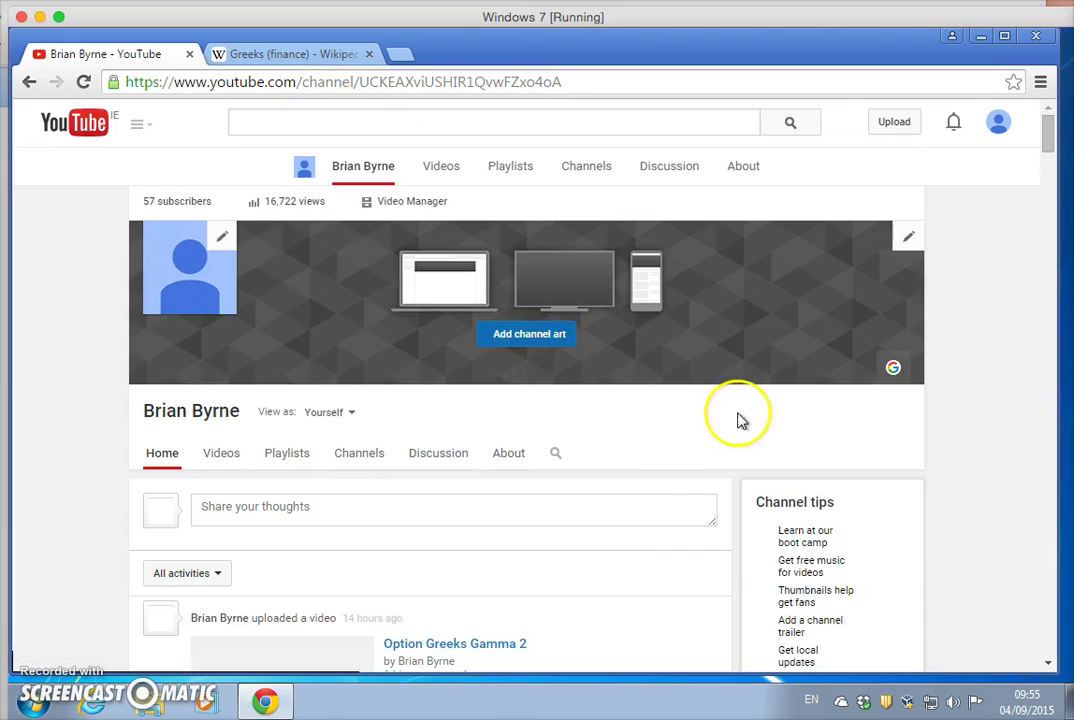
Scroll to the Option Greeks: Delta 1 video and open its OneDrive Excel link.
{"action": "scroll", "coordinate": [642, 470], "scroll_direction": "down", "scroll_amount": 4}
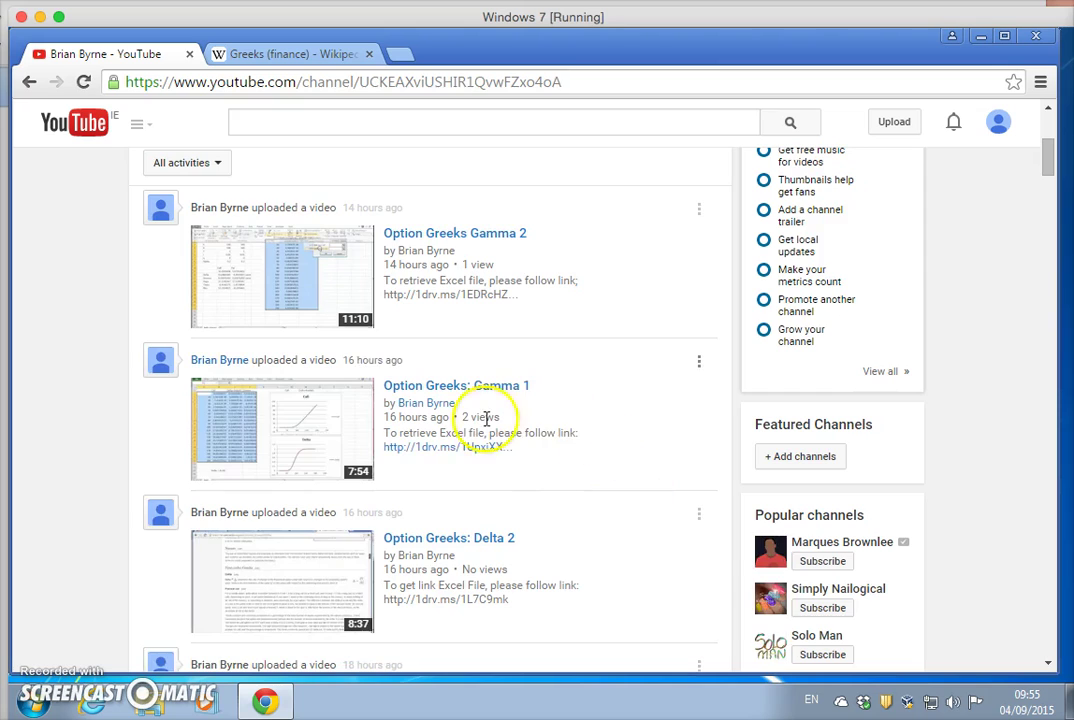
{"action": "scroll", "coordinate": [551, 503], "scroll_direction": "down", "scroll_amount": 3}
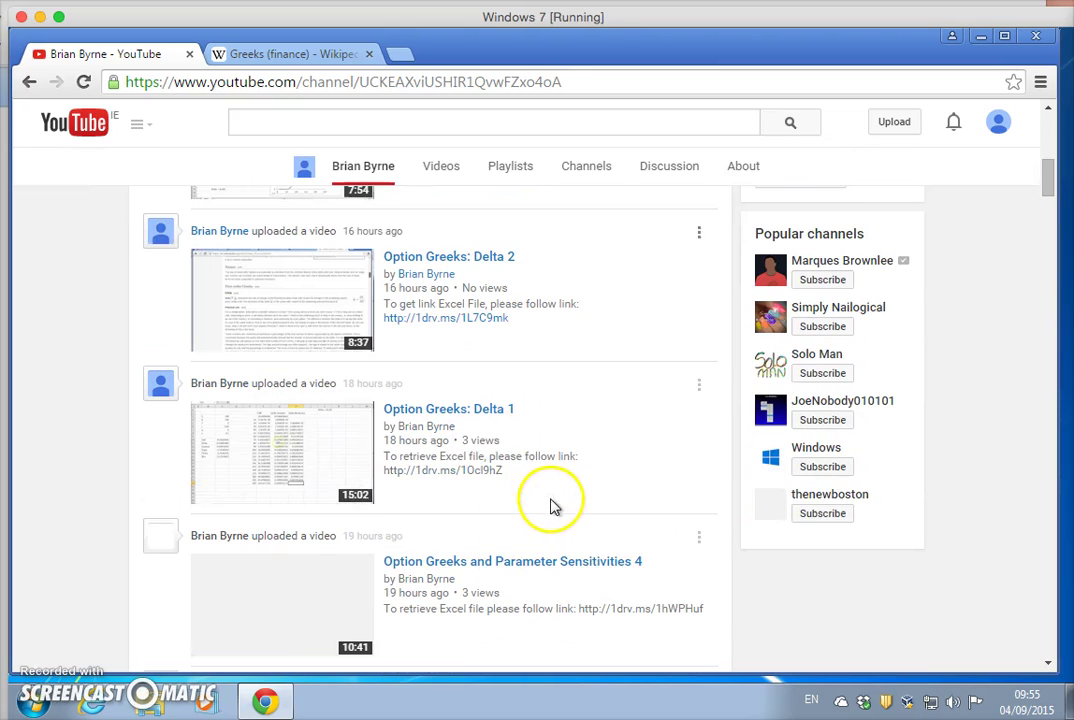
{"action": "left_click", "coordinate": [484, 474]}
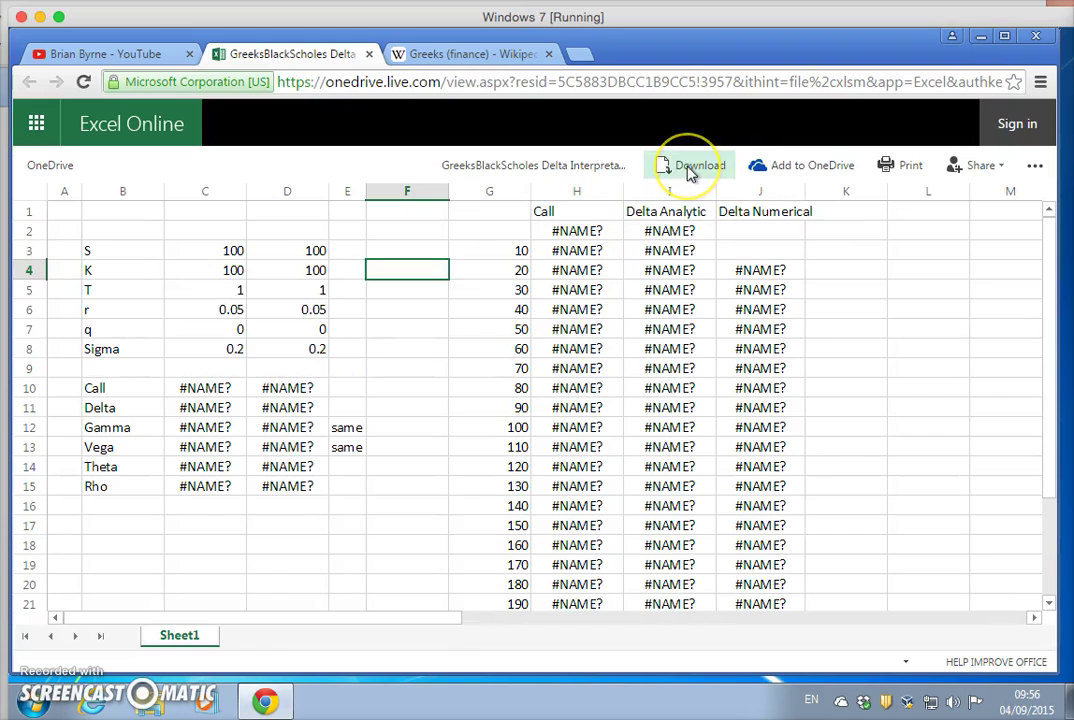
Download the GreeksBlackScholes Delta Interpretation .xlsm and open it in desktop Excel.
{"action": "left_click", "coordinate": [688, 168]}
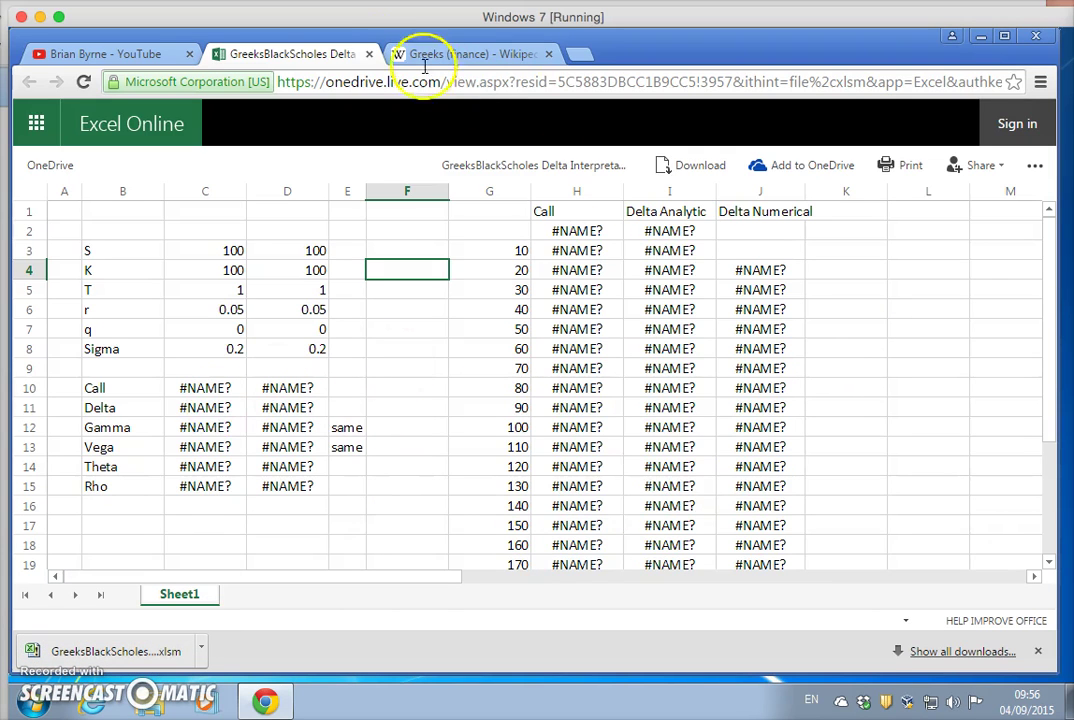
{"action": "left_click", "coordinate": [138, 651]}
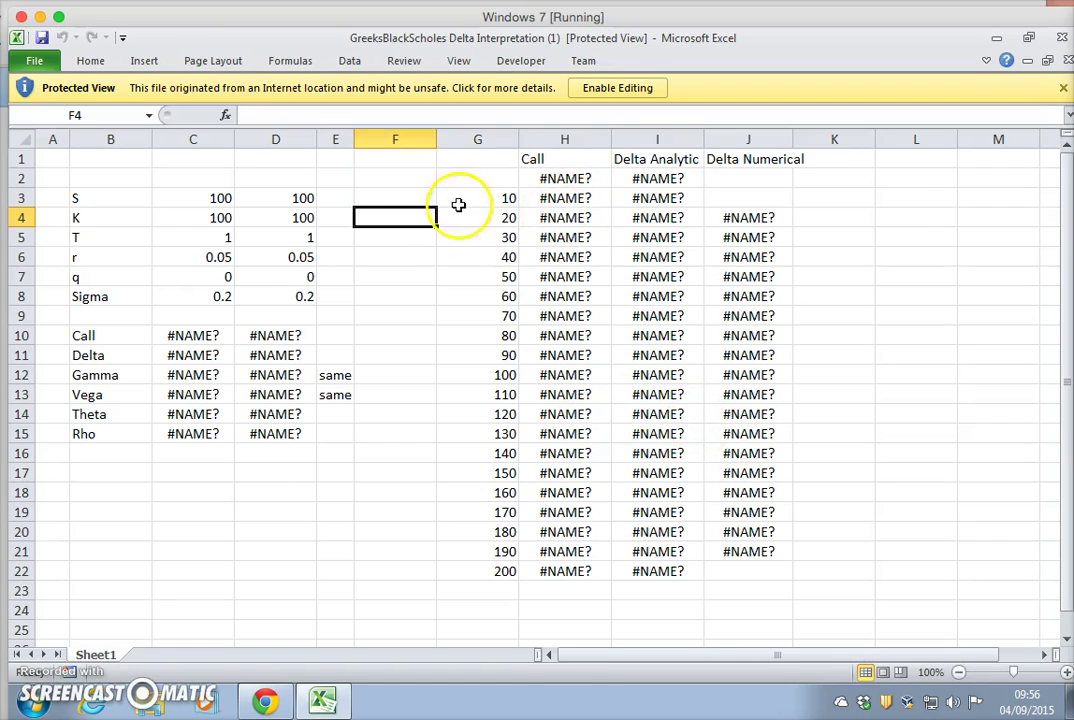
Enable editing and macros, then clear the contents of columns G to J.
{"action": "left_click", "coordinate": [617, 92]}
{"action": "left_click", "coordinate": [340, 88]}
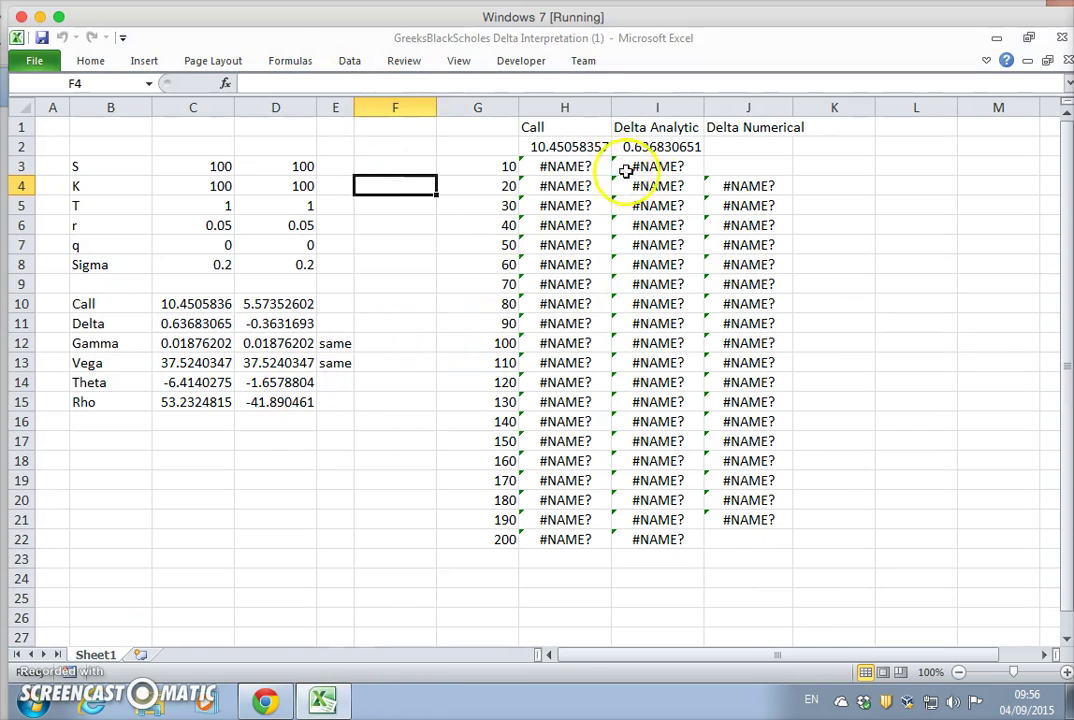
{"action": "left_click_drag", "start_coordinate": [480, 108], "coordinate": [767, 122]}
{"action": "key", "text": "Delete"}
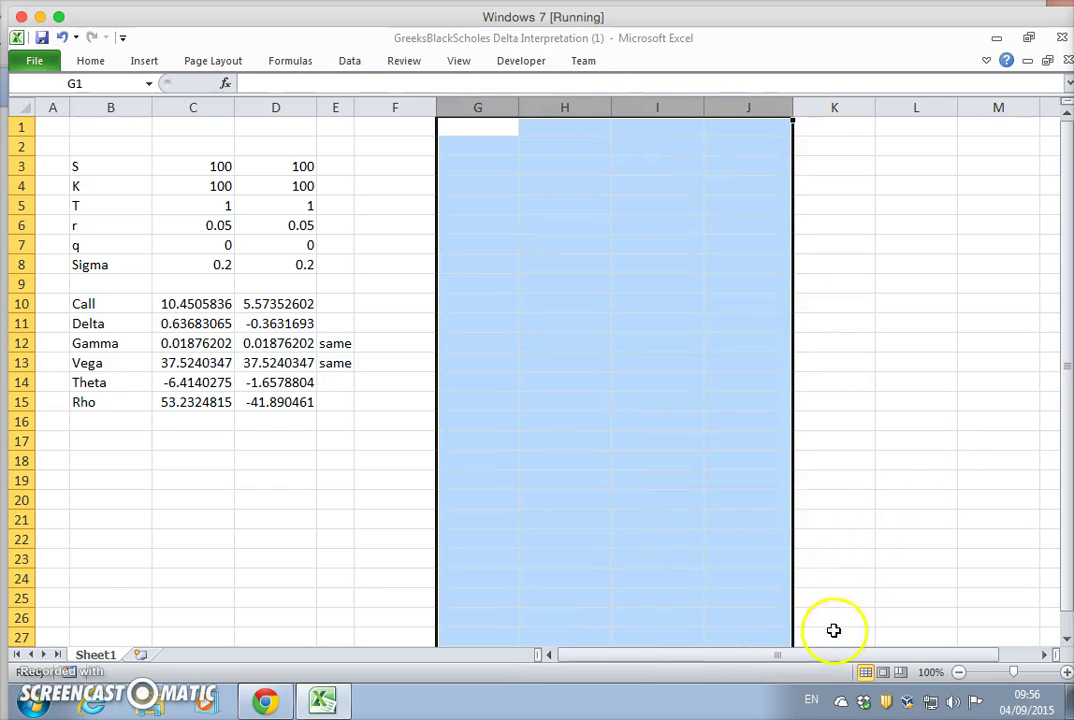
{"action": "left_click_drag", "start_coordinate": [826, 657], "coordinate": [670, 661]}
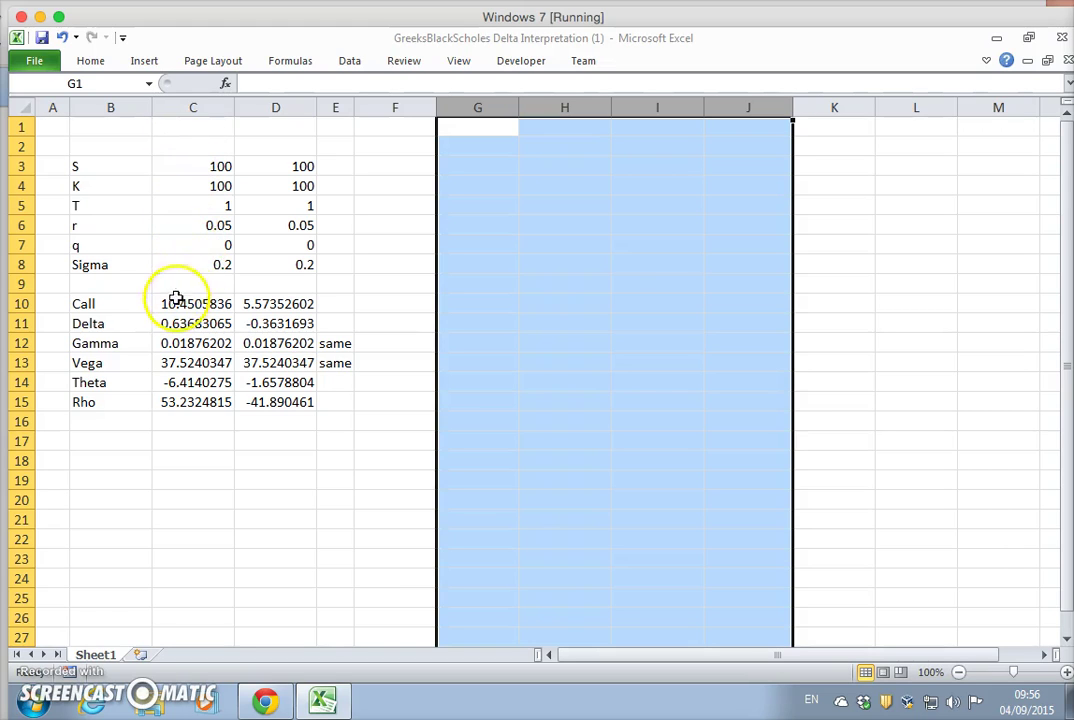
Head C2 'Call' and D2 'Put', and start relabelling B10 'Option Value'.
{"action": "left_click", "coordinate": [197, 145]}
{"action": "type", "text": "C"}
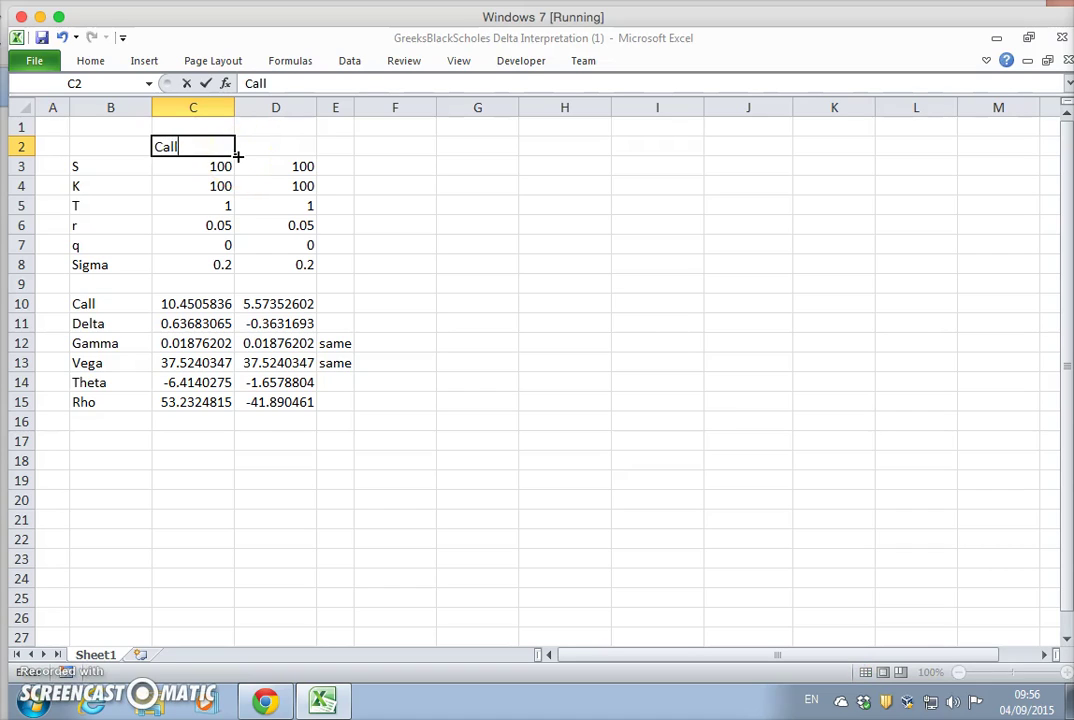
{"action": "type", "text": "all"}
{"action": "left_click", "coordinate": [238, 155]}
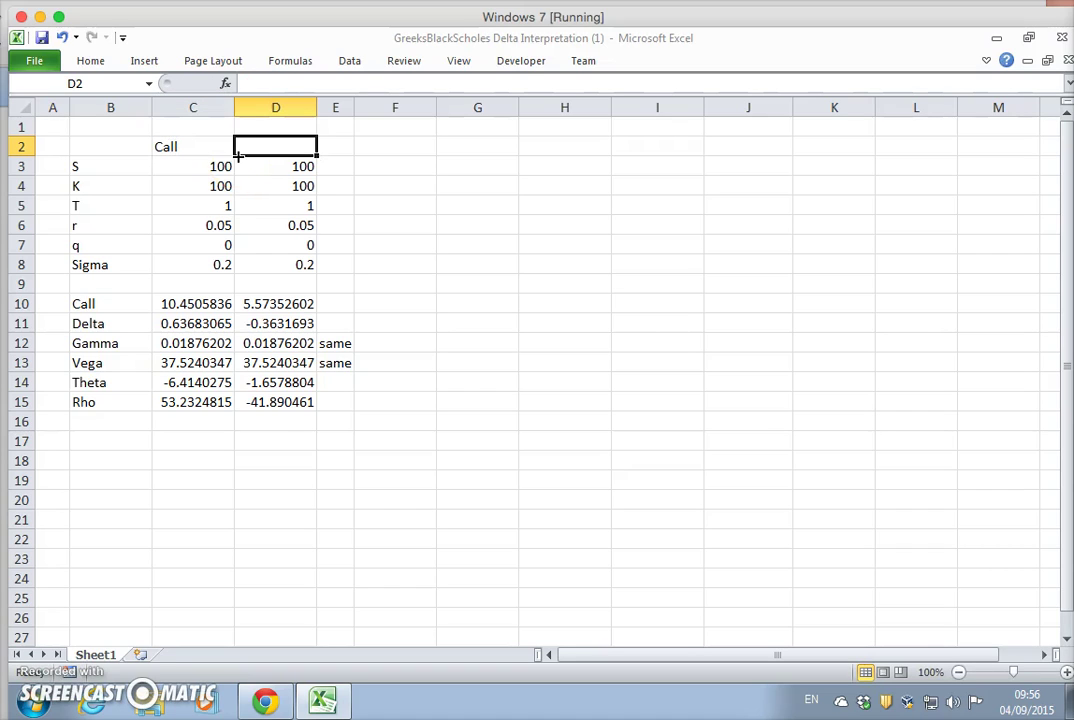
{"action": "type", "text": "Put"}
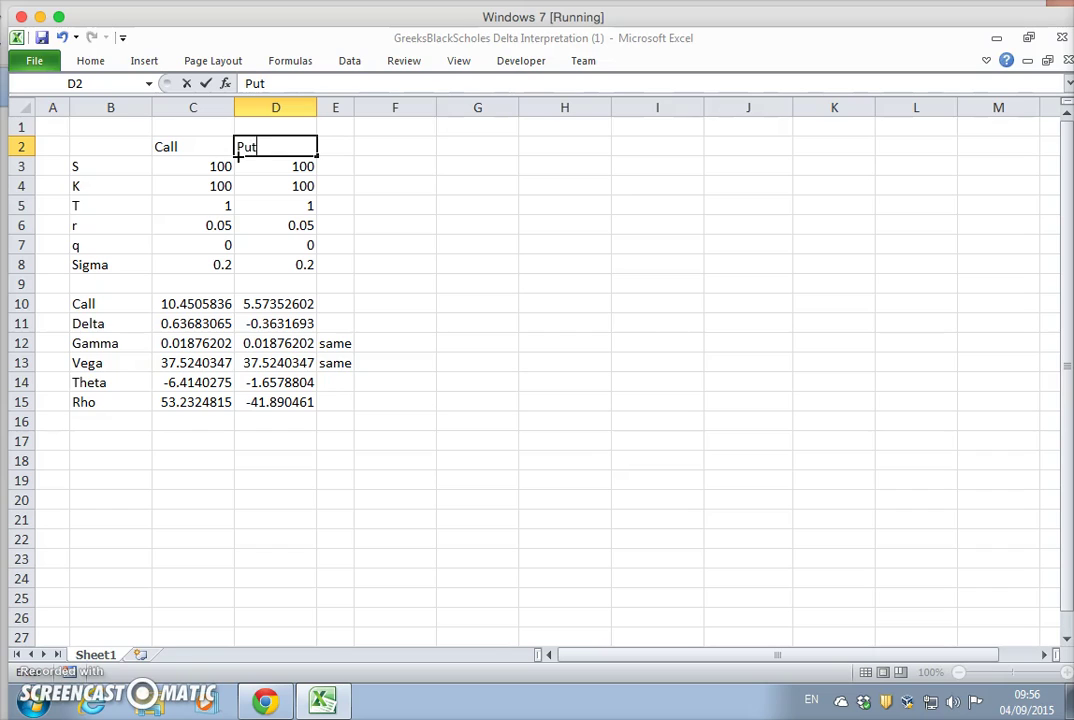
{"action": "key", "text": "Return"}
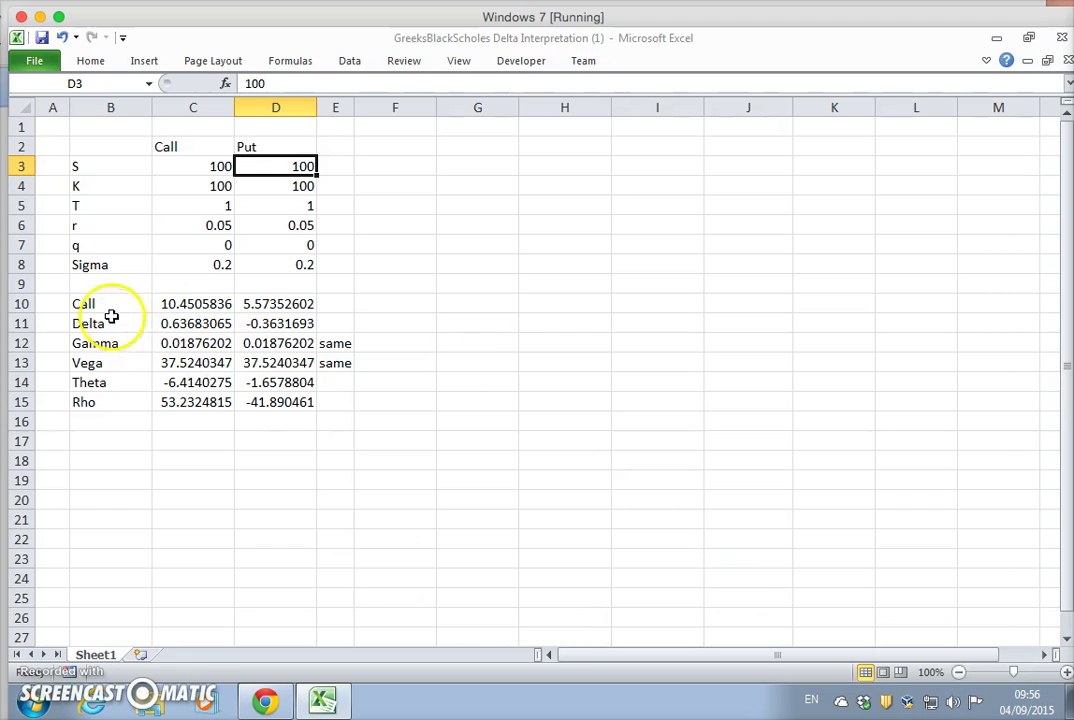
{"action": "left_click", "coordinate": [104, 306]}
{"action": "type", "text": "Option Value"}
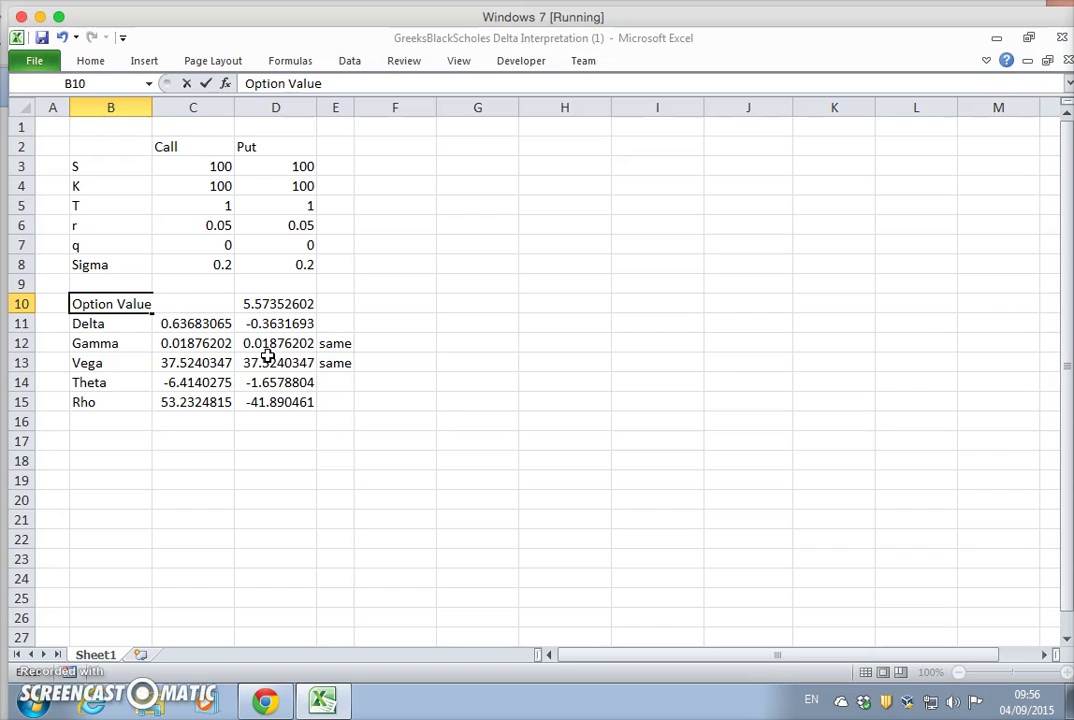
Widen column B so the 'Option Value' label fits.
{"action": "left_click", "coordinate": [110, 107]}
{"action": "left_click_drag", "start_coordinate": [152, 107], "coordinate": [179, 107]}
{"action": "left_click", "coordinate": [560, 415]}
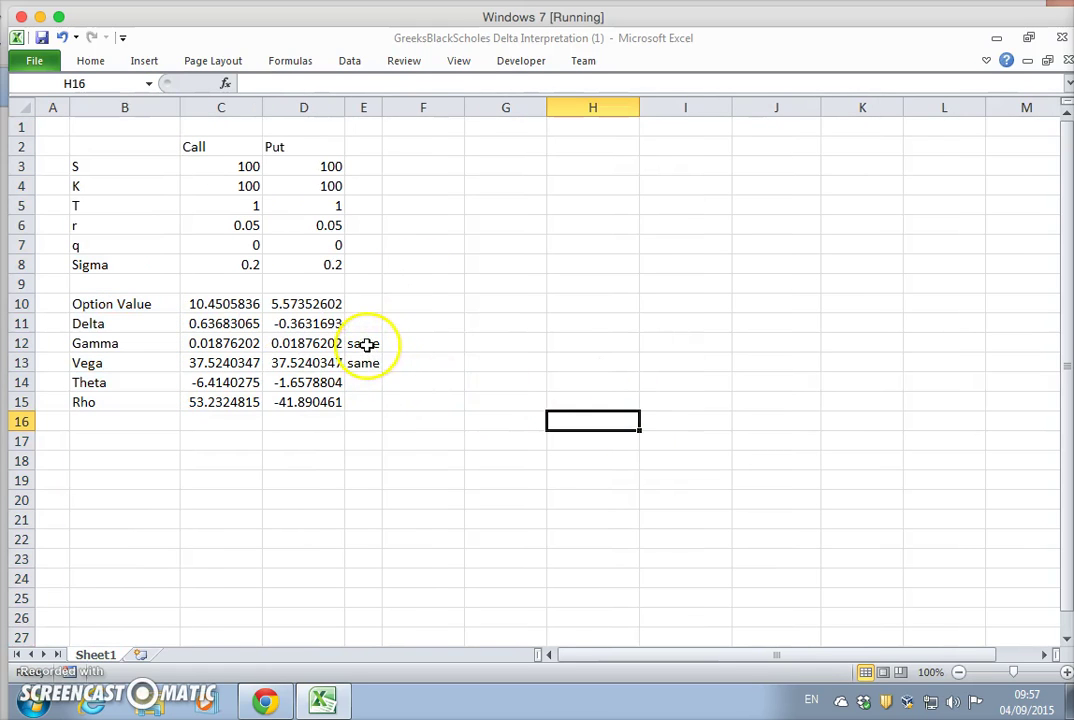
Review the Gamma formula in C12 and the vega formula in C13.
{"action": "left_click", "coordinate": [218, 343]}
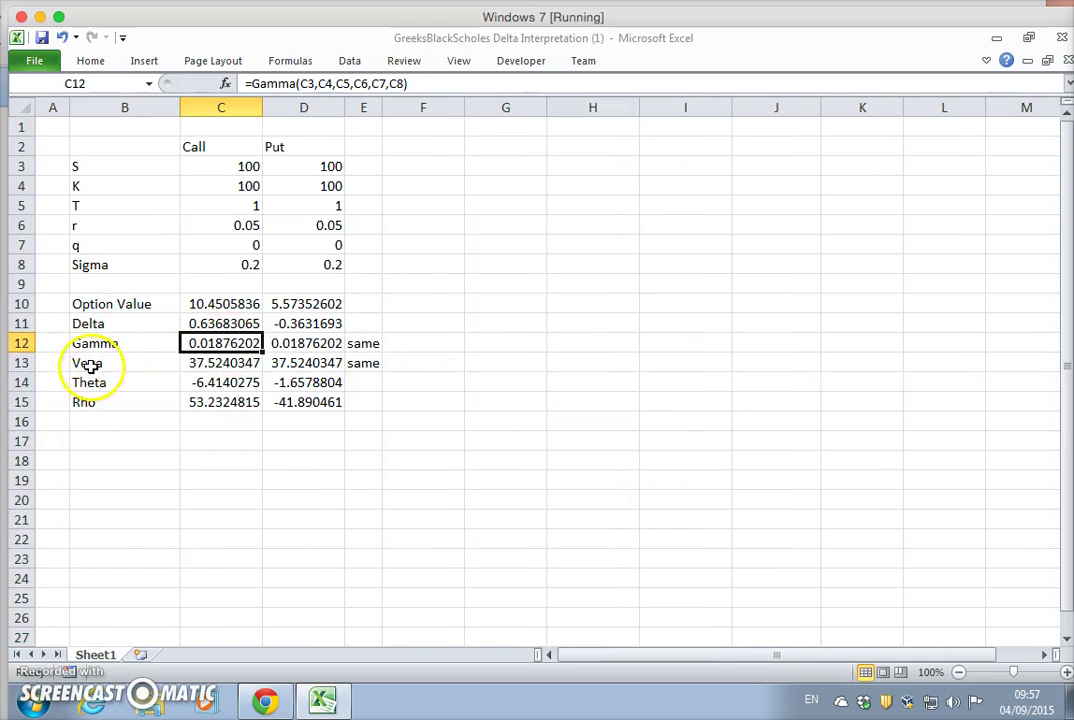
{"action": "left_click_drag", "start_coordinate": [88, 366], "coordinate": [285, 367]}
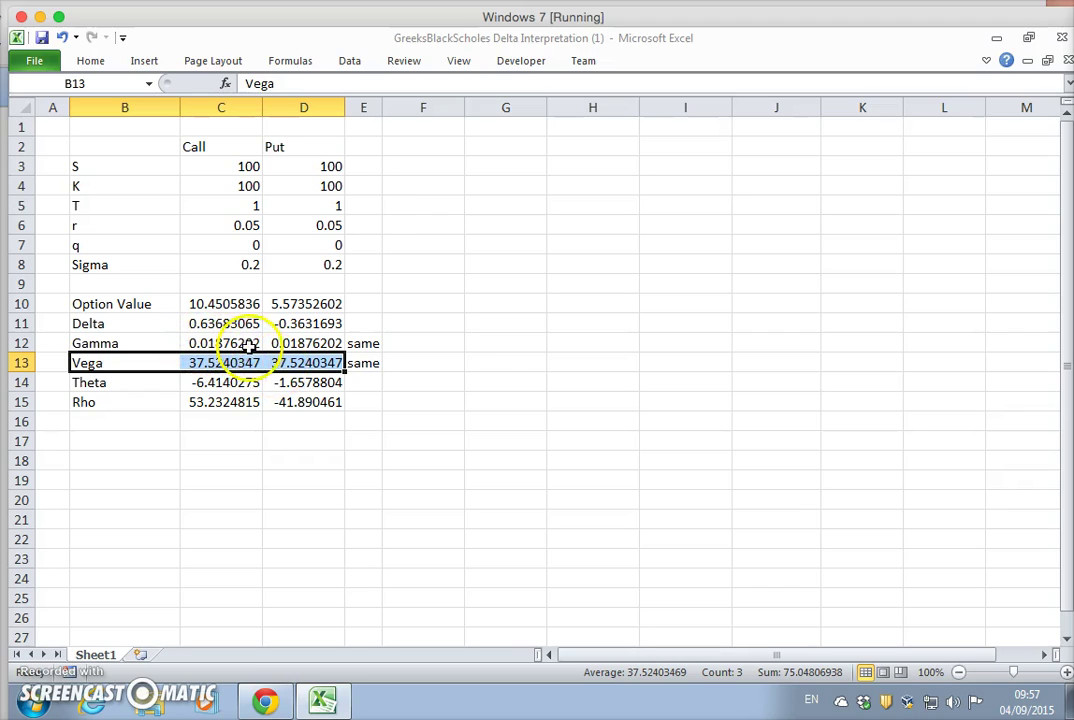
{"action": "left_click", "coordinate": [510, 366]}
{"action": "left_click", "coordinate": [244, 367]}
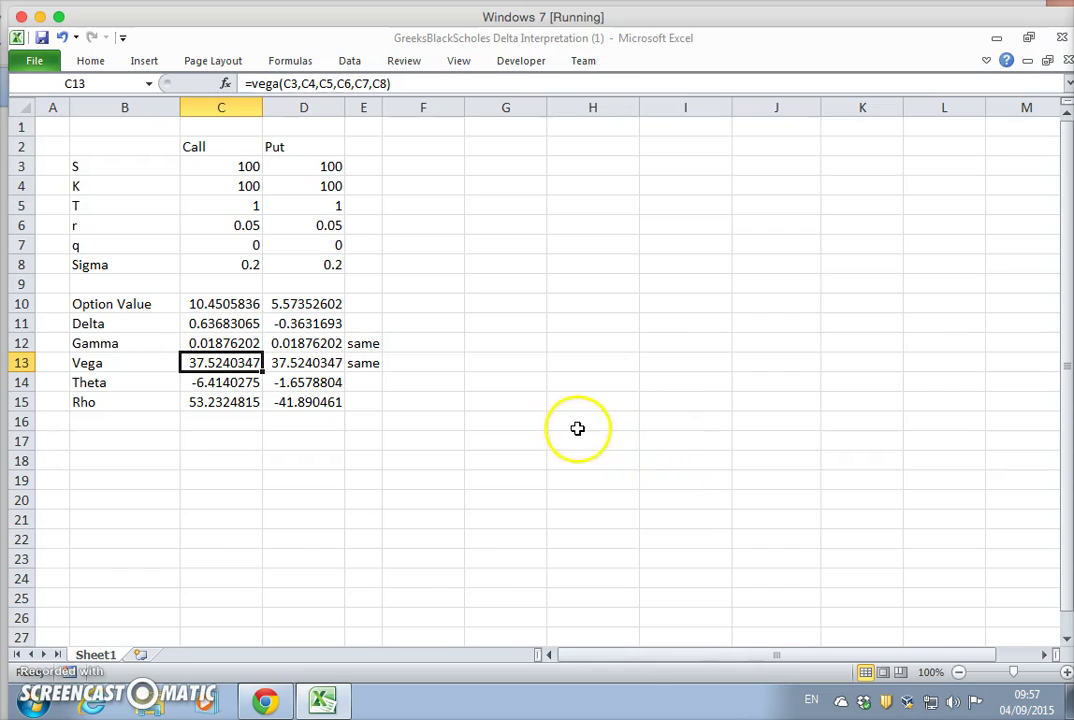
{"action": "left_click", "coordinate": [479, 165]}
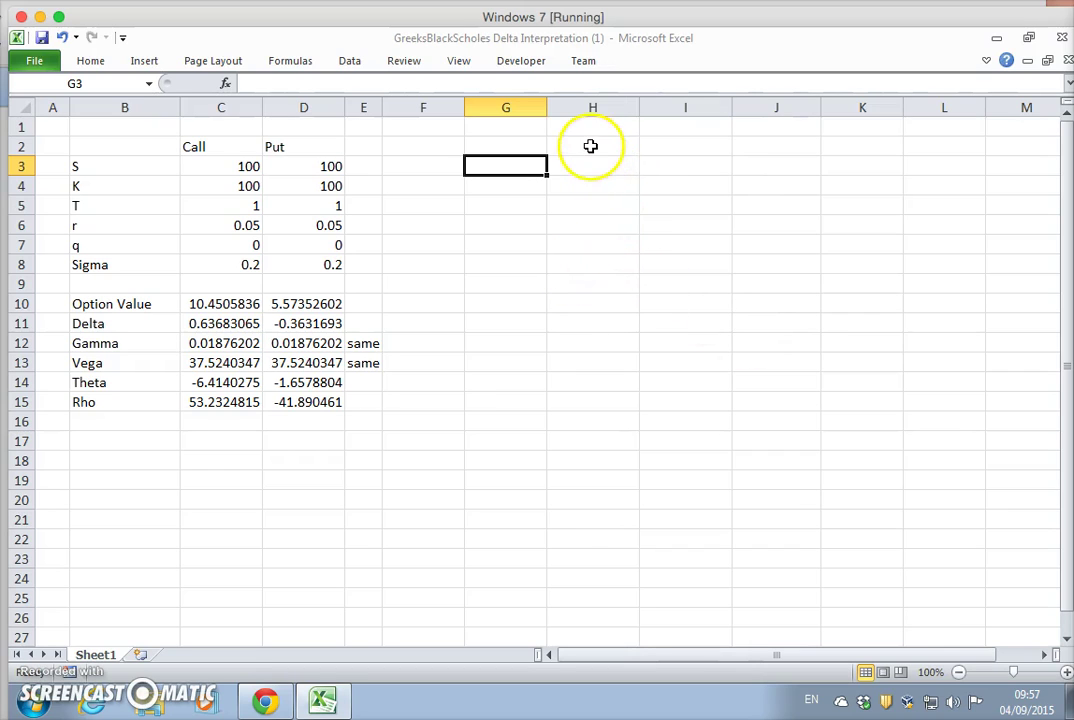
Link H2 to the call vega with the formula =C13.
{"action": "left_click", "coordinate": [591, 148]}
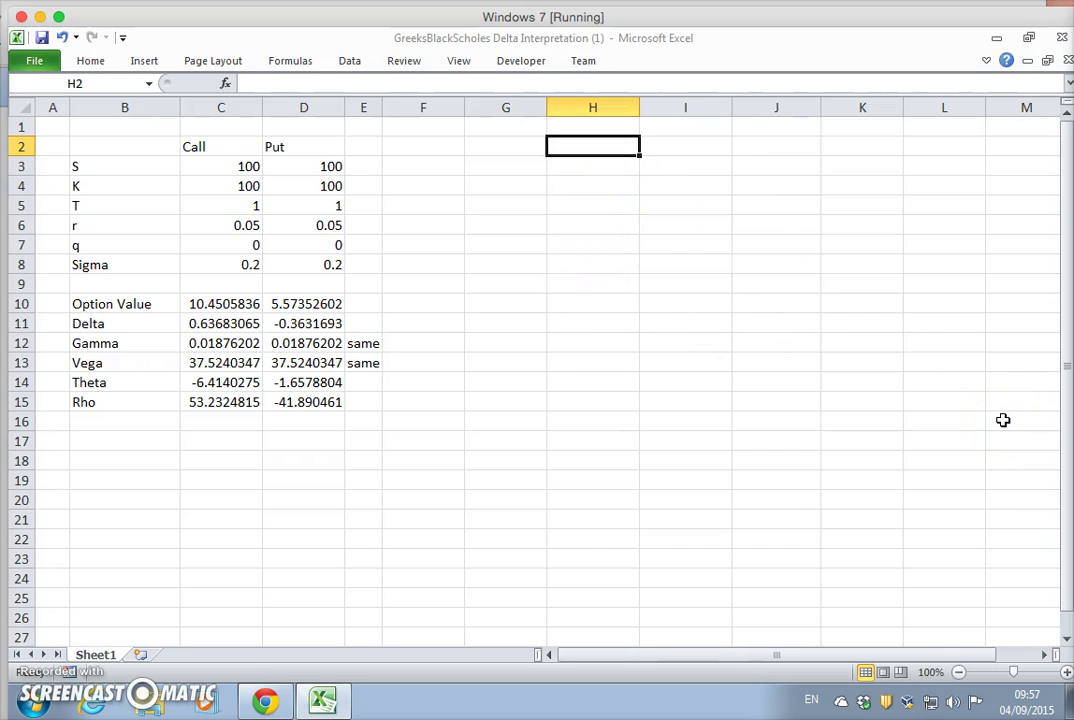
{"action": "type", "text": "="}
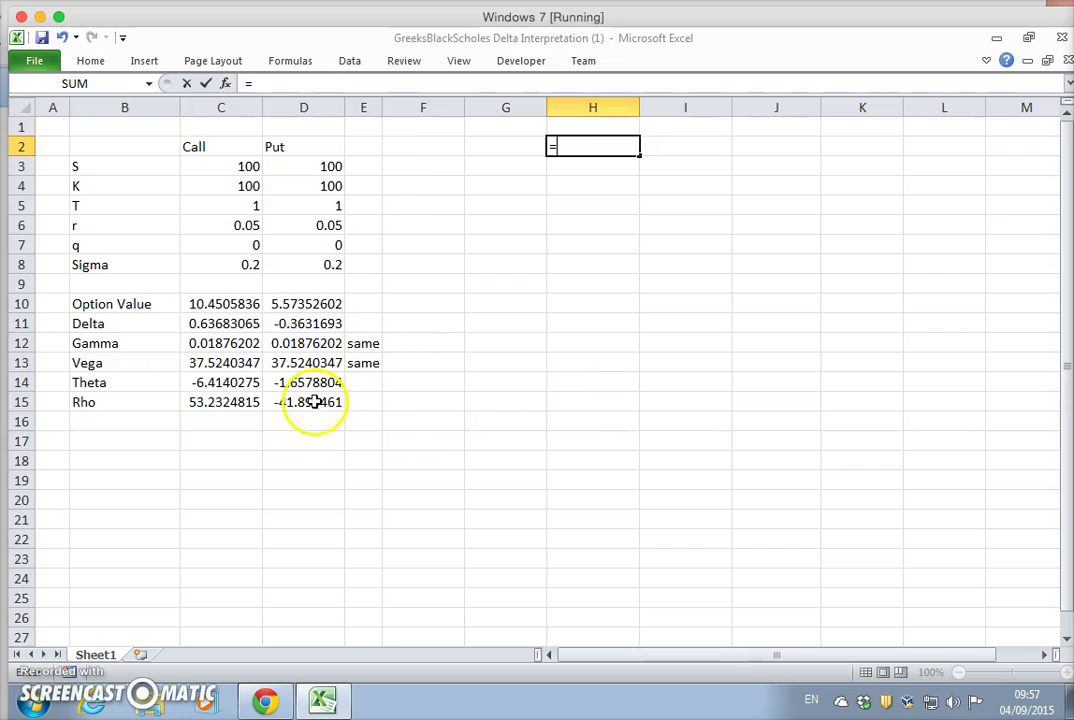
{"action": "left_click", "coordinate": [229, 364]}
{"action": "key", "text": "Return"}
Fill G3:G22 with stock prices 10, 20, … up to 200.
{"action": "left_click", "coordinate": [519, 168]}
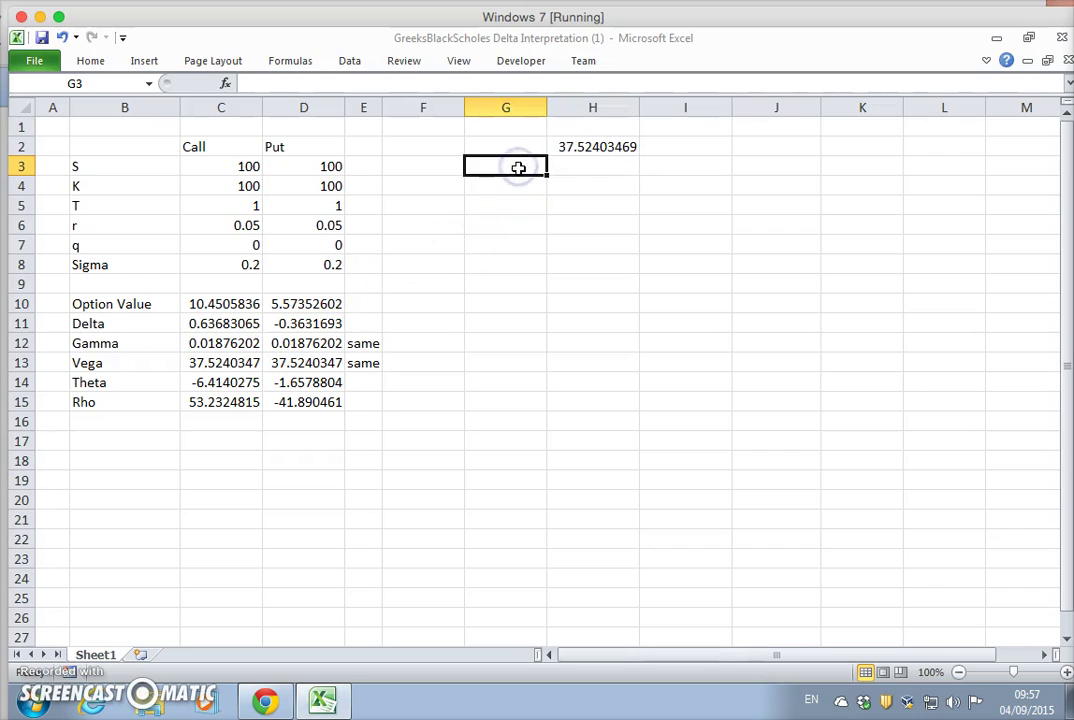
{"action": "type", "text": "10"}
{"action": "key", "text": "Return"}
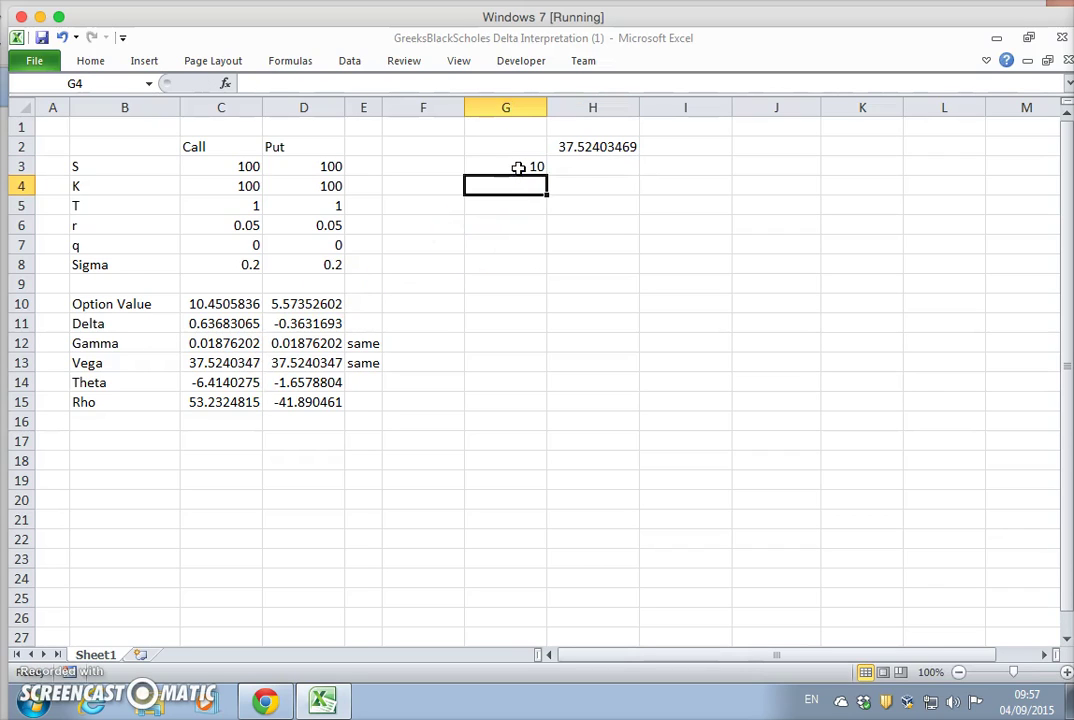
{"action": "left_click", "coordinate": [505, 184]}
{"action": "type", "text": "20"}
{"action": "key", "text": "Return"}
{"action": "left_click_drag", "start_coordinate": [472, 170], "coordinate": [539, 550]}
Build a one-variable data table on G2:H22 with column input cell $C$3.
{"action": "left_click_drag", "start_coordinate": [508, 147], "coordinate": [603, 534]}
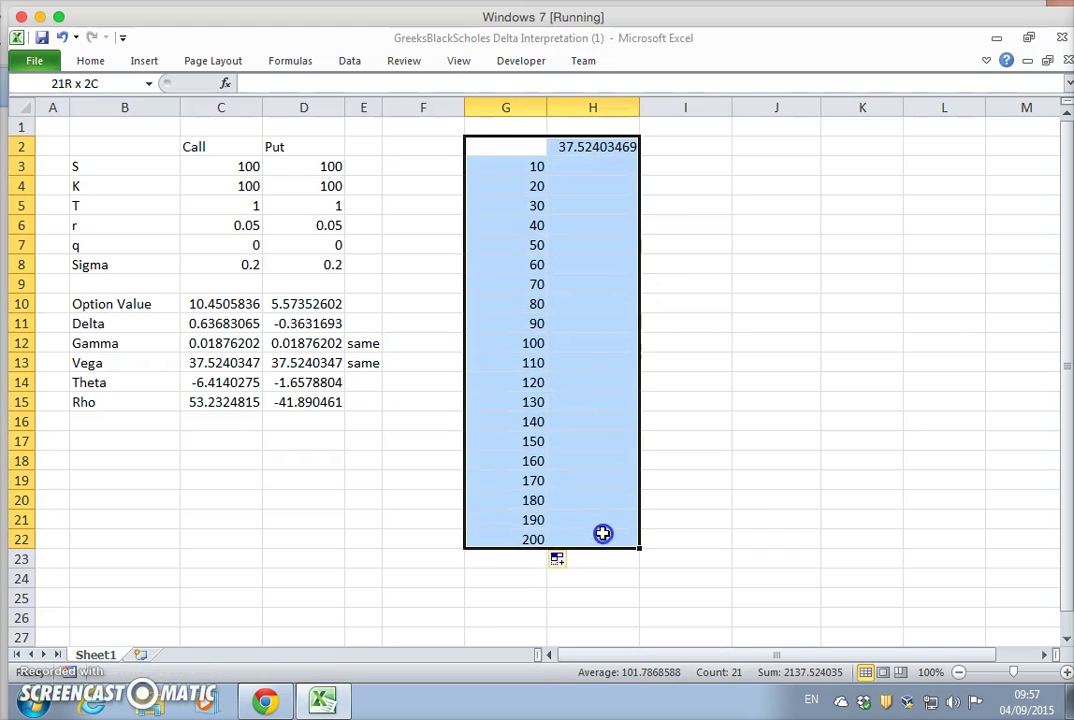
{"action": "left_click", "coordinate": [349, 61]}
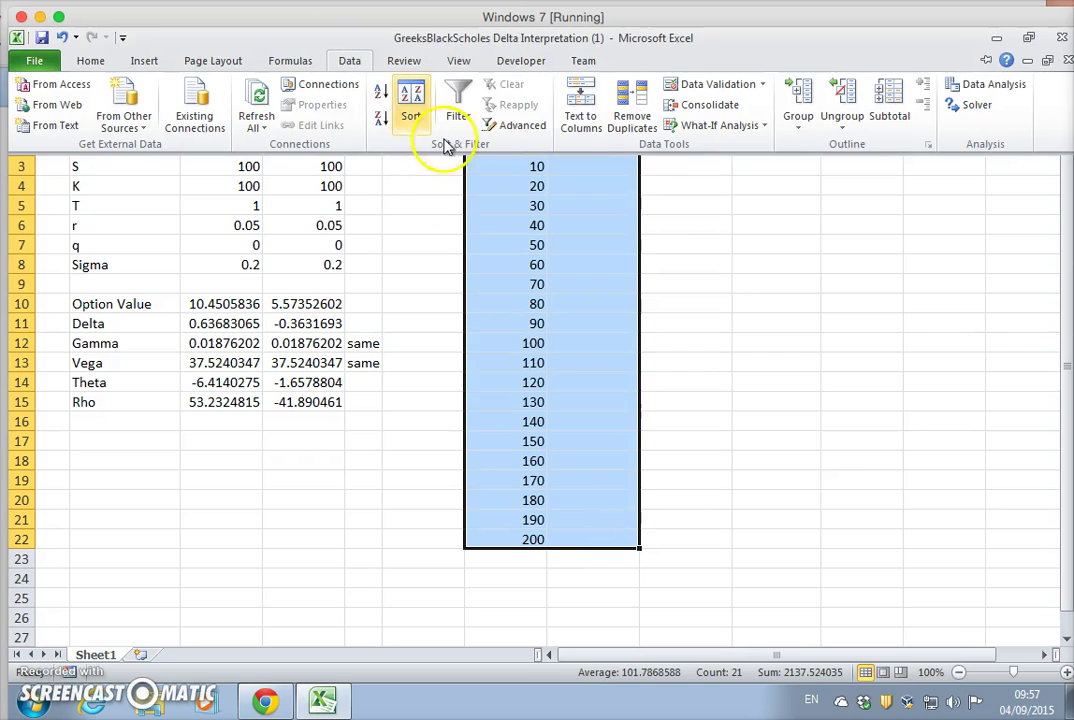
{"action": "left_click", "coordinate": [713, 128]}
{"action": "left_click", "coordinate": [720, 190]}
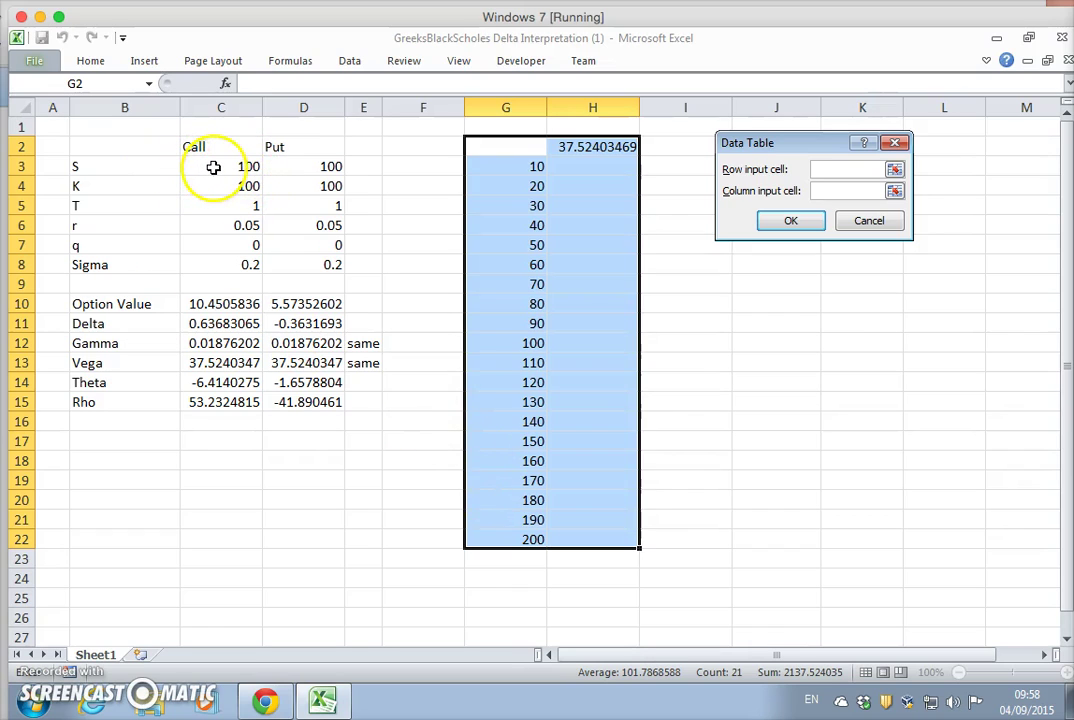
{"action": "left_click", "coordinate": [213, 167]}
{"action": "left_click", "coordinate": [795, 222]}
{"action": "left_click", "coordinate": [748, 290]}
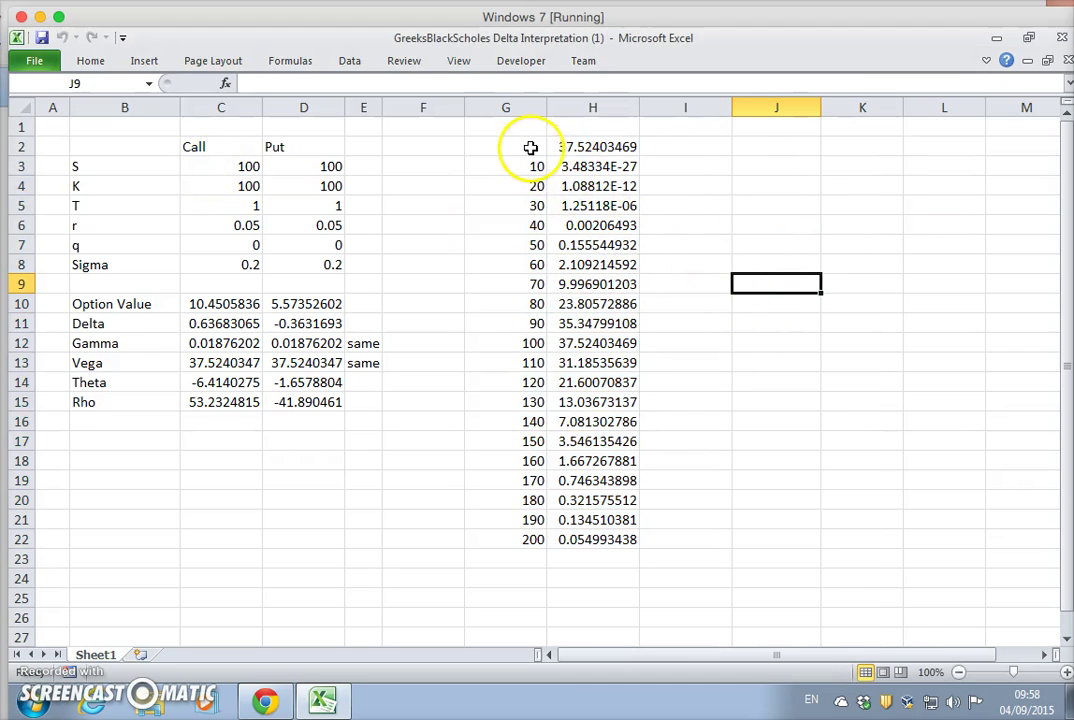
Chart G2:H22 as a Scatter with Smooth Lines, plotting vega against stock price.
{"action": "left_click_drag", "start_coordinate": [524, 146], "coordinate": [589, 537]}
{"action": "left_click", "coordinate": [140, 61]}
{"action": "left_click", "coordinate": [504, 118]}
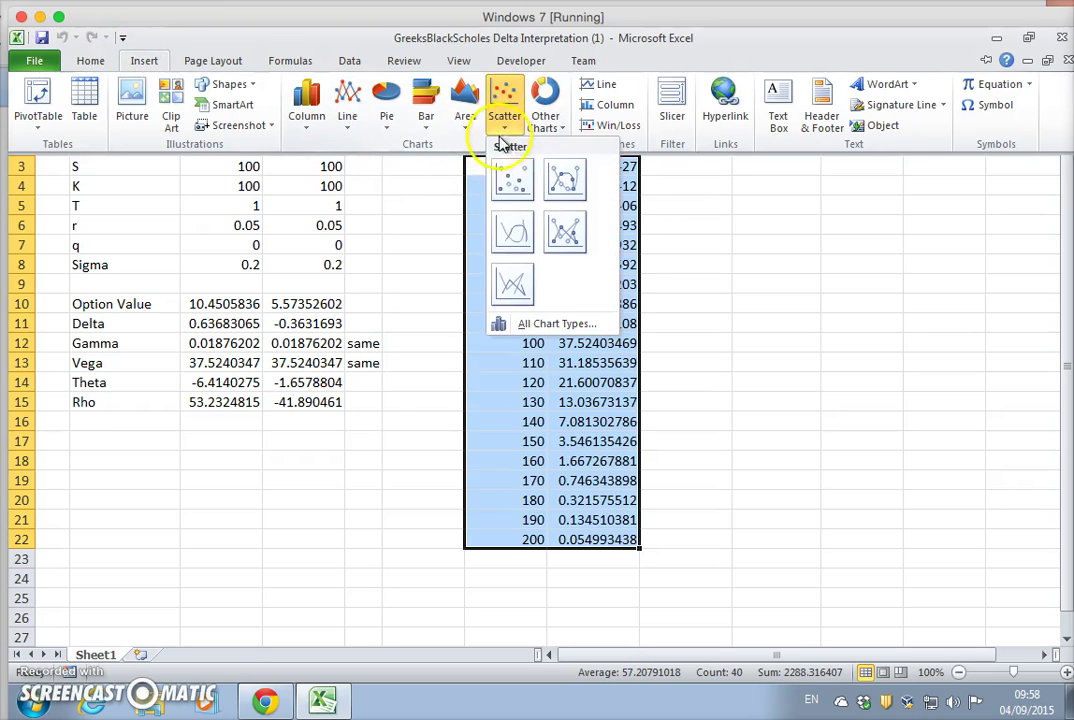
{"action": "left_click", "coordinate": [513, 229]}
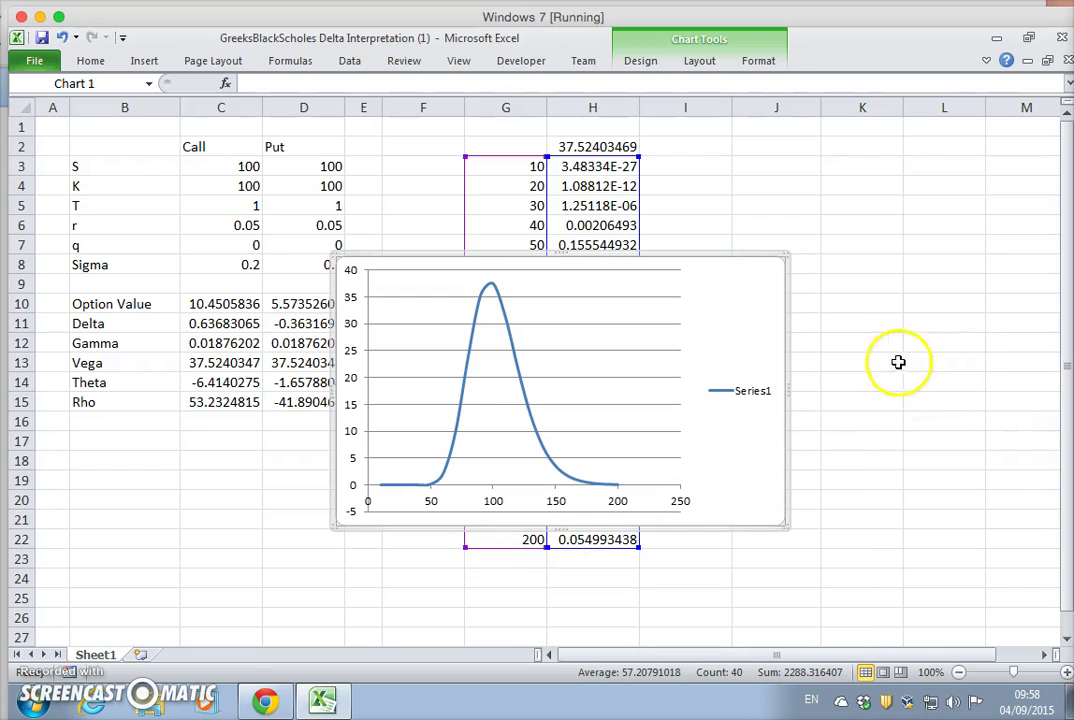
Delete the vega chart from the sheet.
{"action": "left_click", "coordinate": [758, 290]}
{"action": "key", "text": "Delete"}
{"action": "left_click", "coordinate": [853, 328]}
Head column H as Vega and column I as Call.
{"action": "left_click", "coordinate": [622, 127]}
{"action": "type", "text": "Vega"}
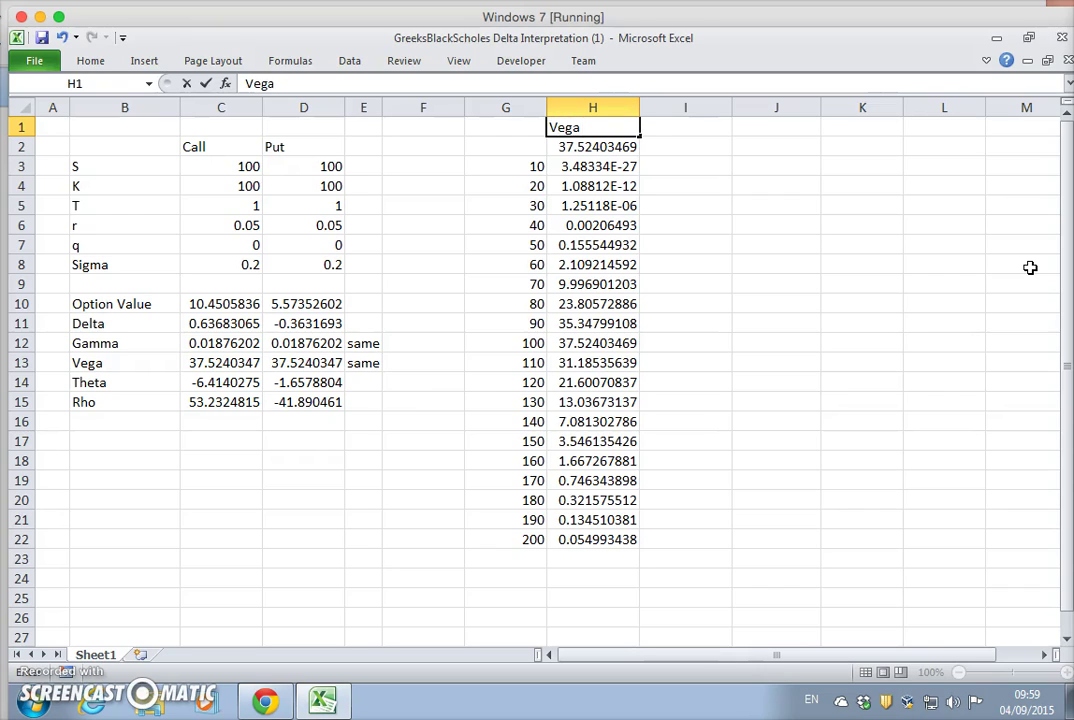
{"action": "key", "text": "Return"}
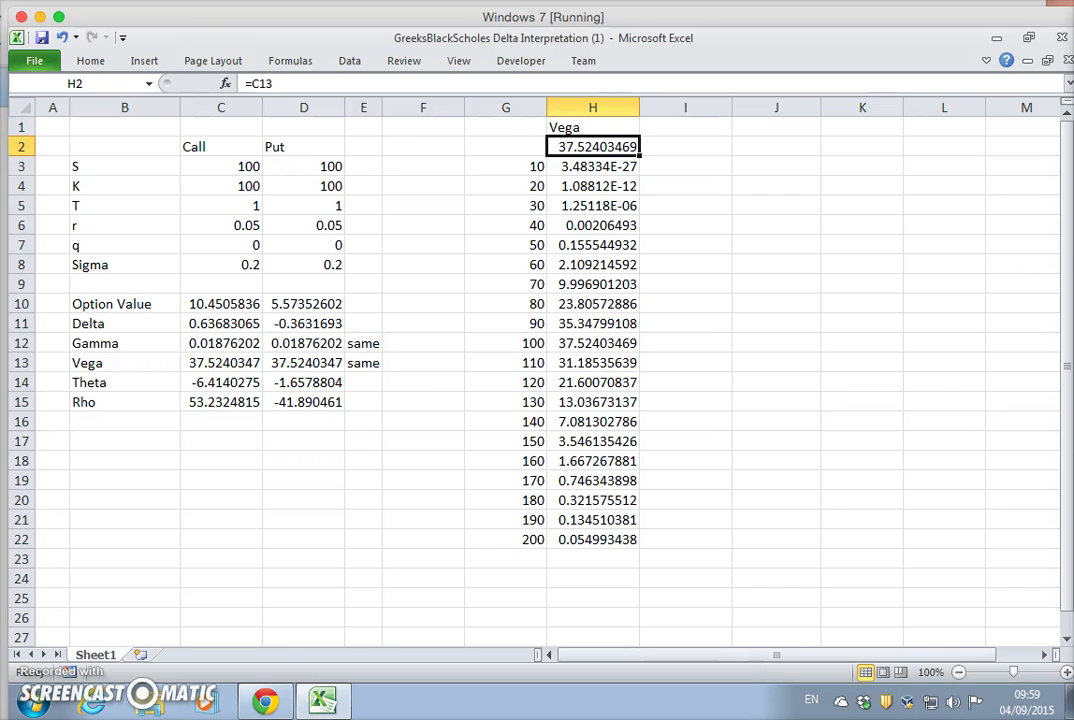
{"action": "left_click", "coordinate": [697, 128]}
{"action": "type", "text": "Call"}
{"action": "key", "text": "Return"}
Link I2 to the call option value with =C10.
{"action": "type", "text": "="}
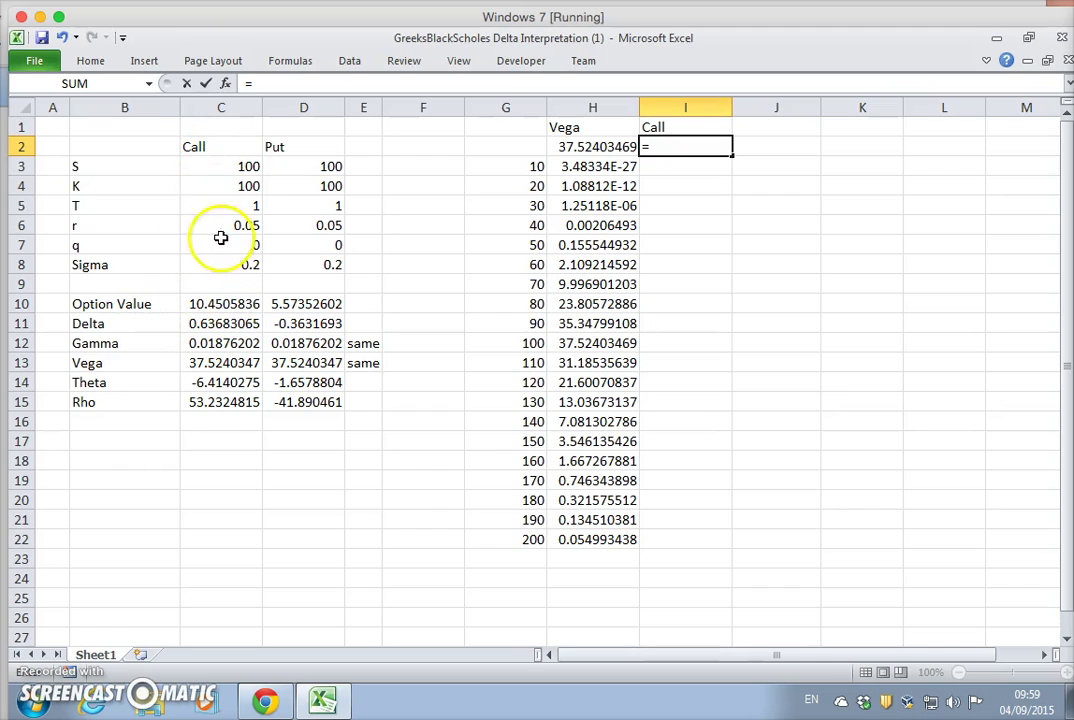
{"action": "left_click", "coordinate": [231, 305]}
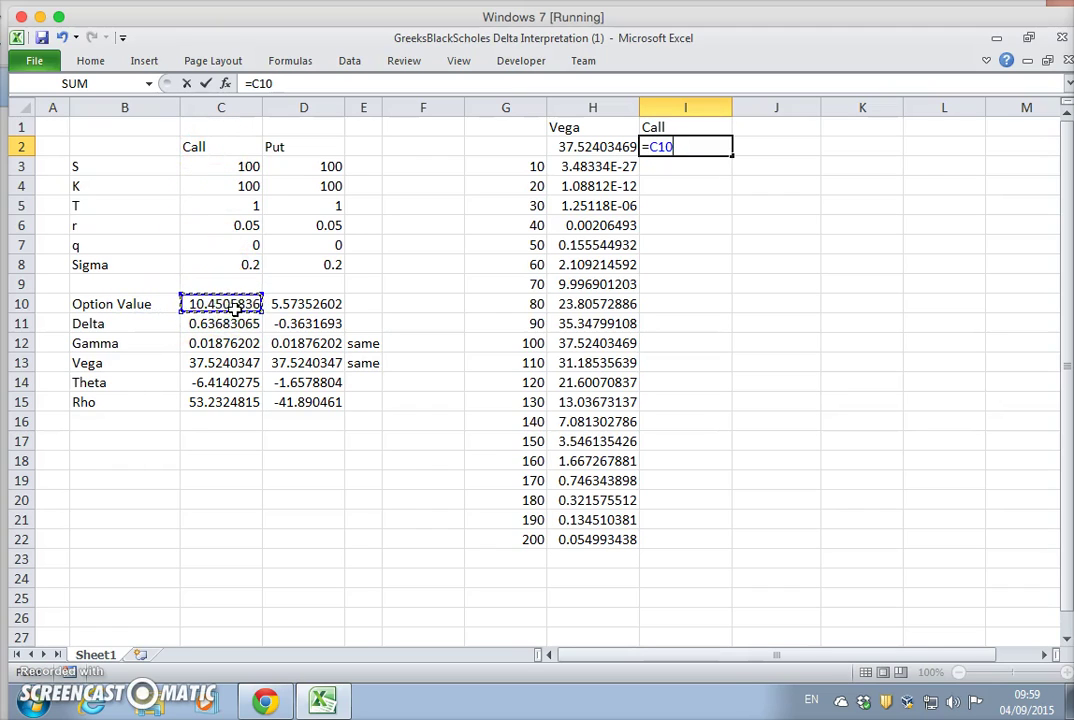
{"action": "left_click", "coordinate": [234, 330]}
{"action": "key", "text": "Return"}
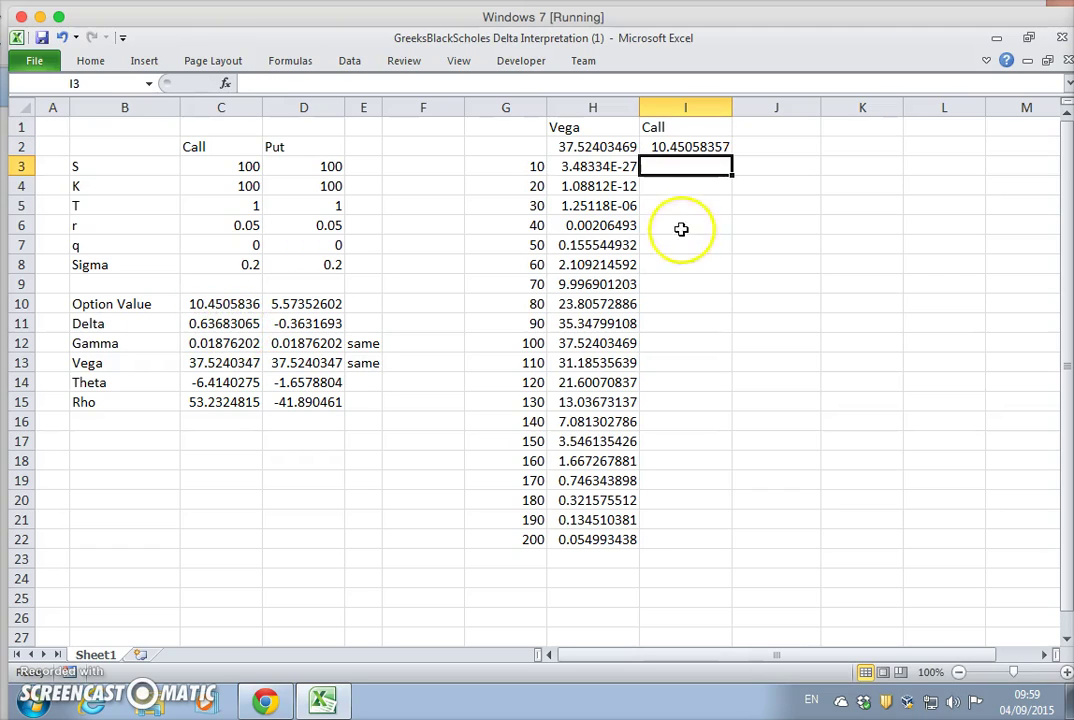
Build a data table over G2:I22 with column input $C$3 to list call values.
{"action": "left_click", "coordinate": [527, 150]}
{"action": "left_click_drag", "start_coordinate": [594, 168], "coordinate": [678, 537]}
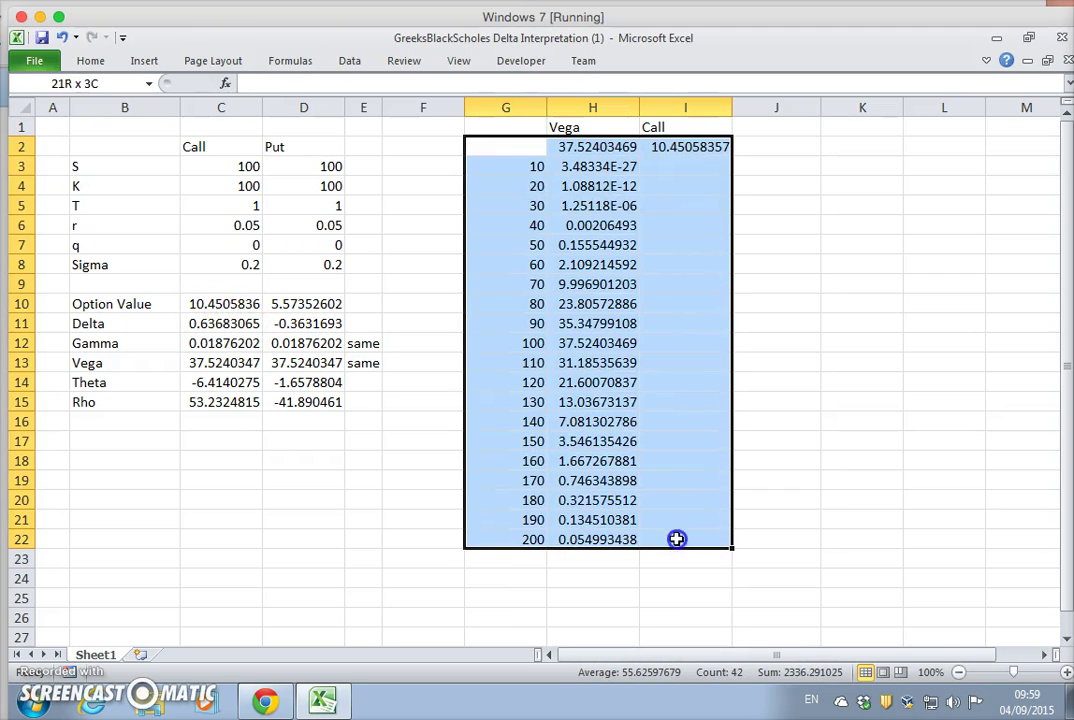
{"action": "left_click", "coordinate": [346, 62]}
{"action": "left_click", "coordinate": [714, 125]}
{"action": "left_click", "coordinate": [722, 189]}
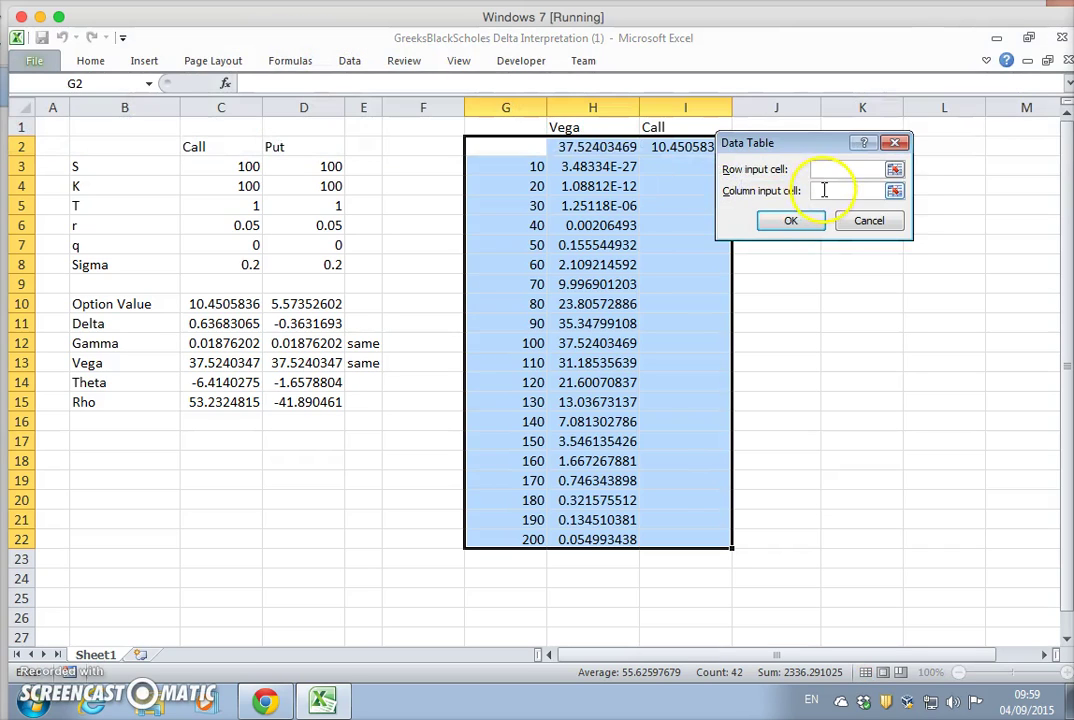
{"action": "key", "text": "Tab"}
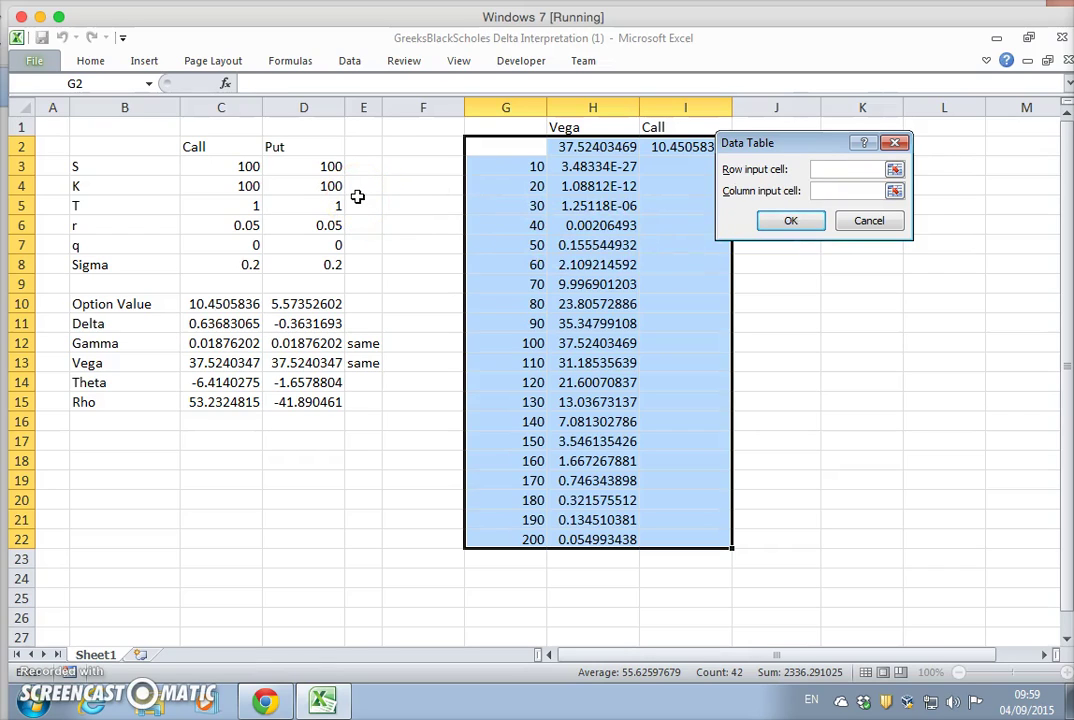
{"action": "left_click", "coordinate": [208, 166]}
{"action": "left_click", "coordinate": [783, 223]}
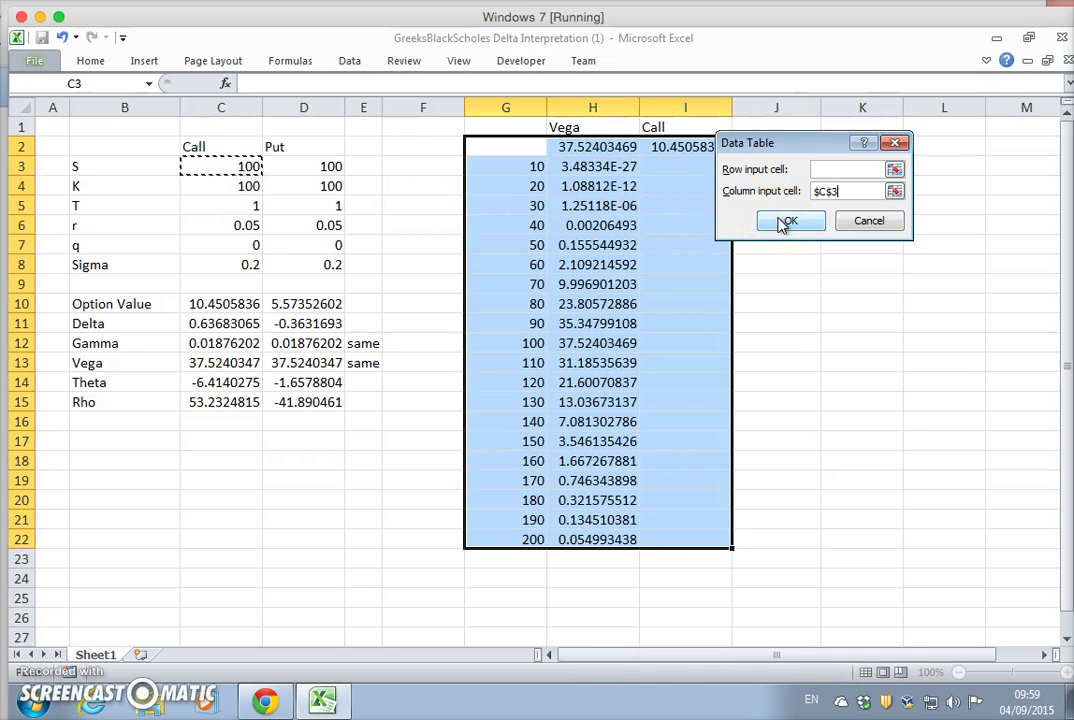
{"action": "left_click", "coordinate": [781, 228]}
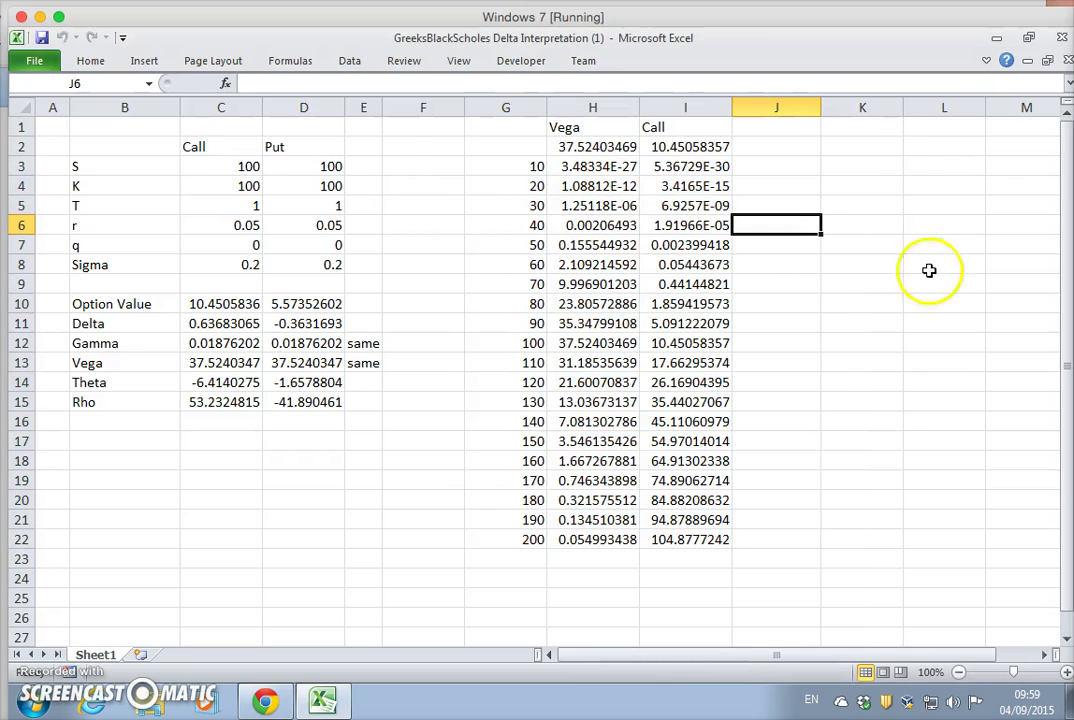
{"action": "left_click", "coordinate": [845, 146]}
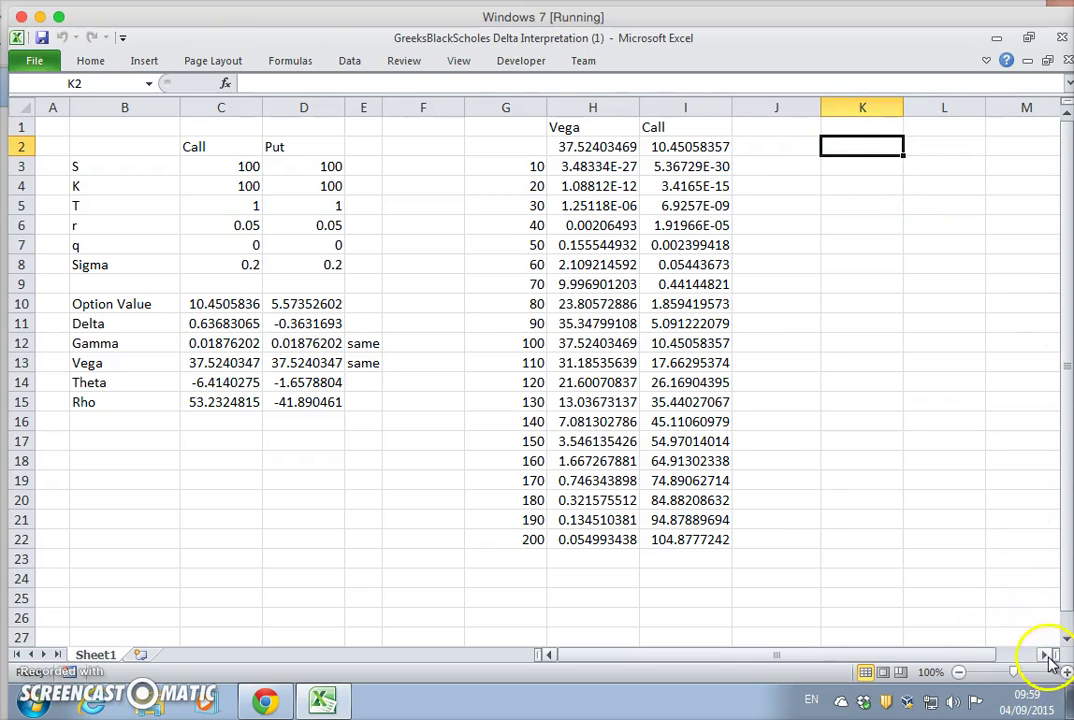
Narrow column J into a thin spacer column.
{"action": "left_click", "coordinate": [1046, 655]}
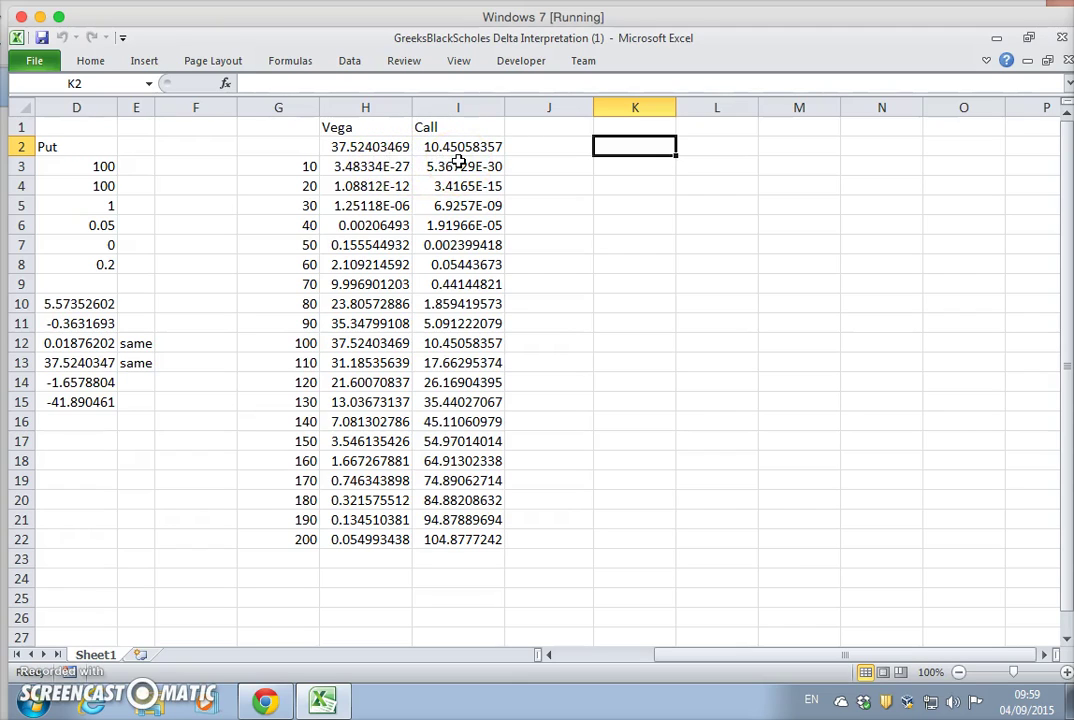
{"action": "left_click", "coordinate": [558, 107]}
{"action": "left_click_drag", "start_coordinate": [592, 104], "coordinate": [550, 105]}
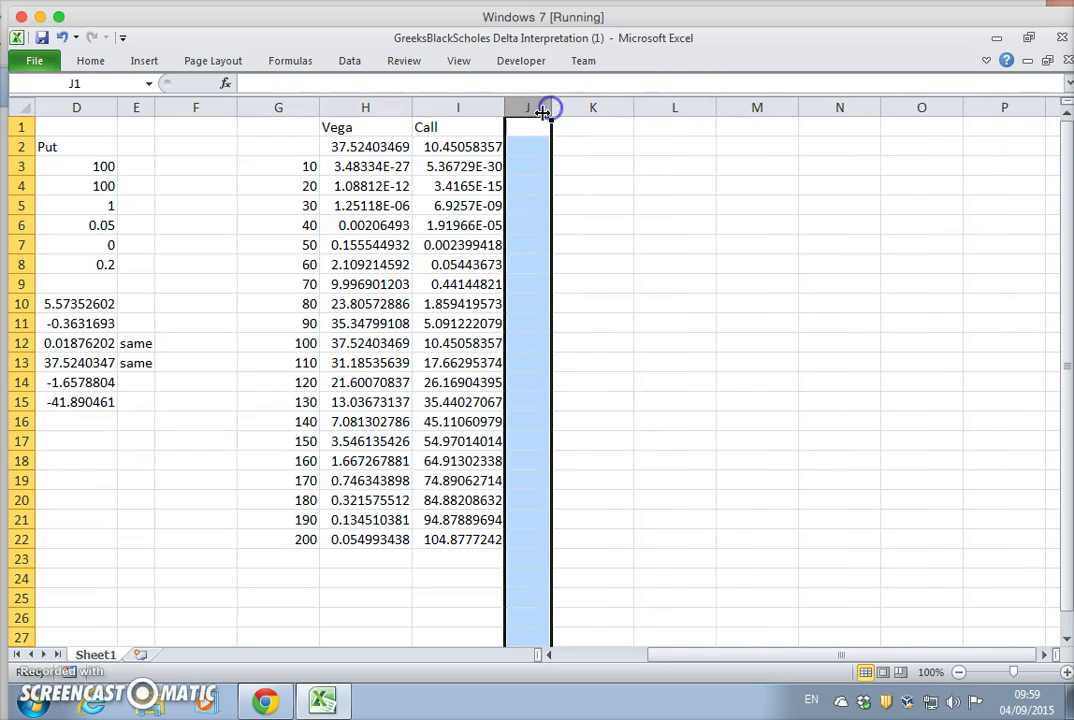
{"action": "left_click", "coordinate": [626, 146]}
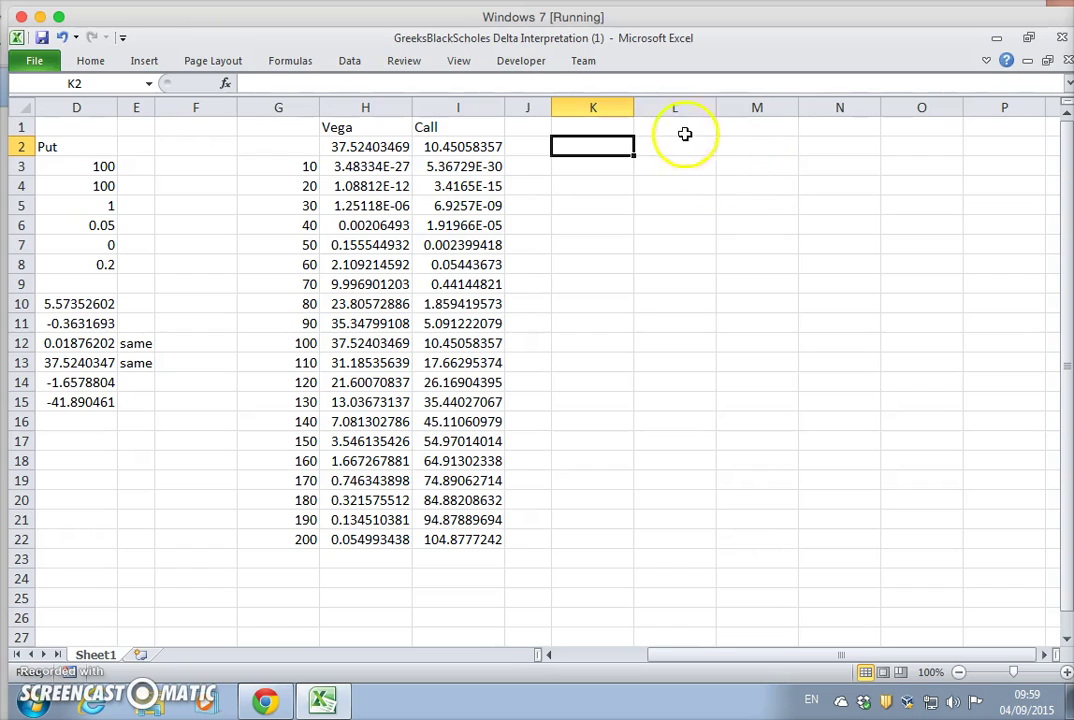
Create a linked copy of the table in K1:M22 starting from =G1.
{"action": "left_click", "coordinate": [594, 126]}
{"action": "type", "text": "="}
{"action": "left_click", "coordinate": [301, 122]}
{"action": "key", "text": "Return"}
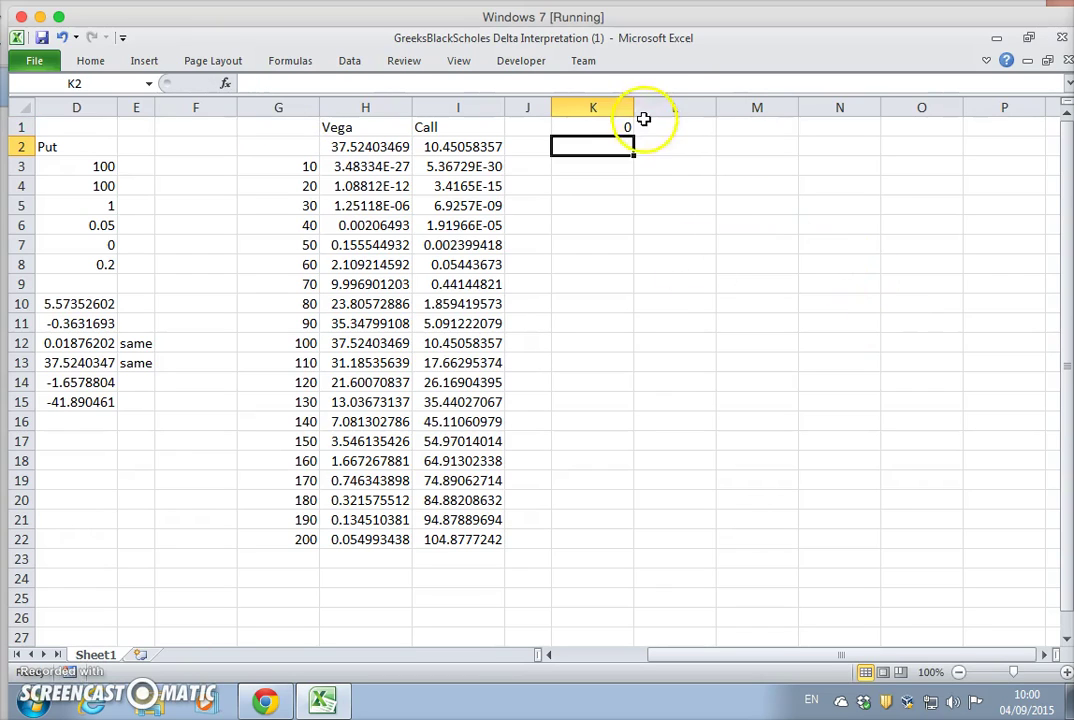
{"action": "left_click", "coordinate": [622, 127]}
{"action": "left_click_drag", "start_coordinate": [632, 133], "coordinate": [791, 553]}
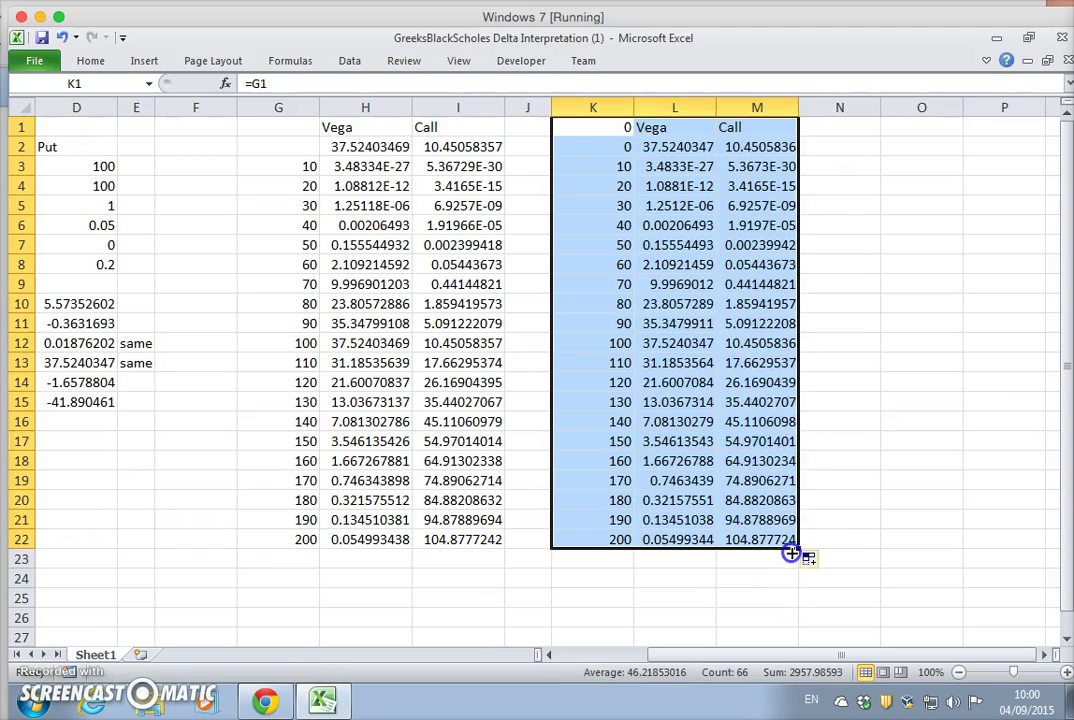
{"action": "left_click", "coordinate": [613, 126]}
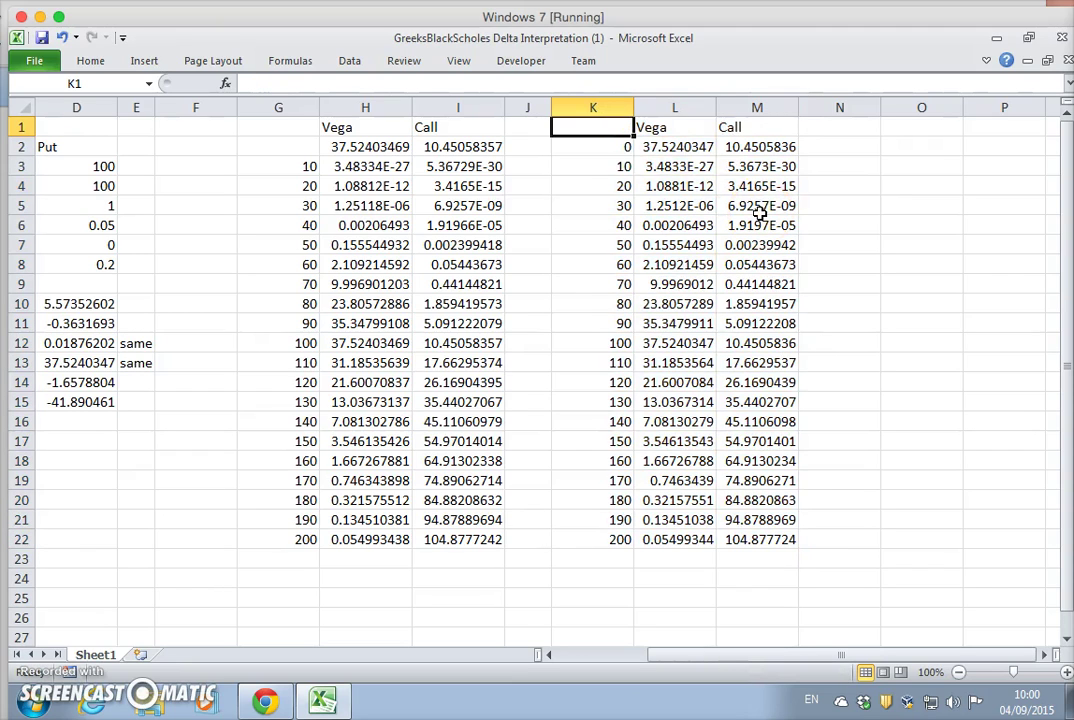
Clear the copy's top rows and head L2 as Vega and M2 as Call.
{"action": "left_click_drag", "start_coordinate": [622, 147], "coordinate": [745, 133]}
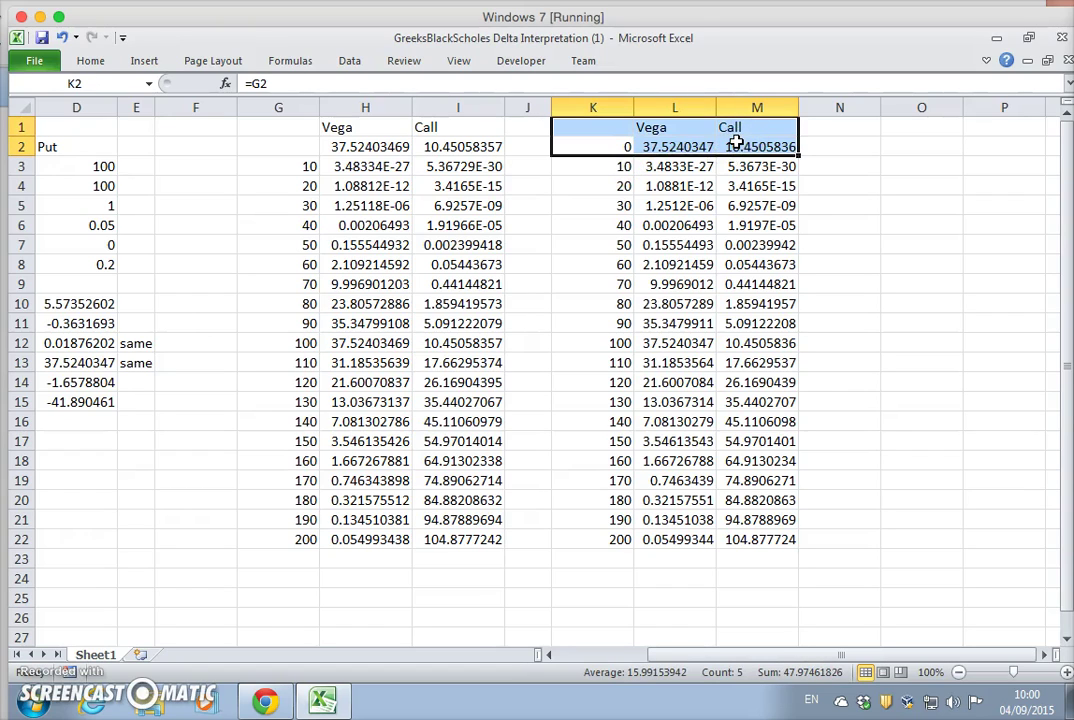
{"action": "key", "text": "Delete"}
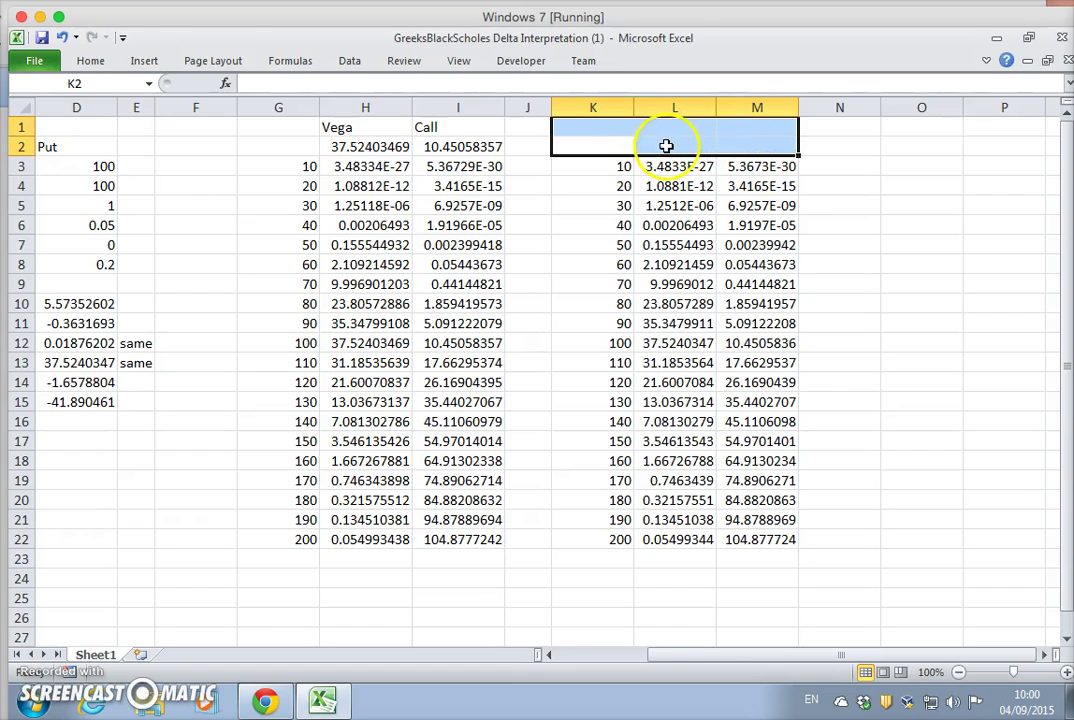
{"action": "left_click", "coordinate": [666, 146]}
{"action": "type", "text": "Vega"}
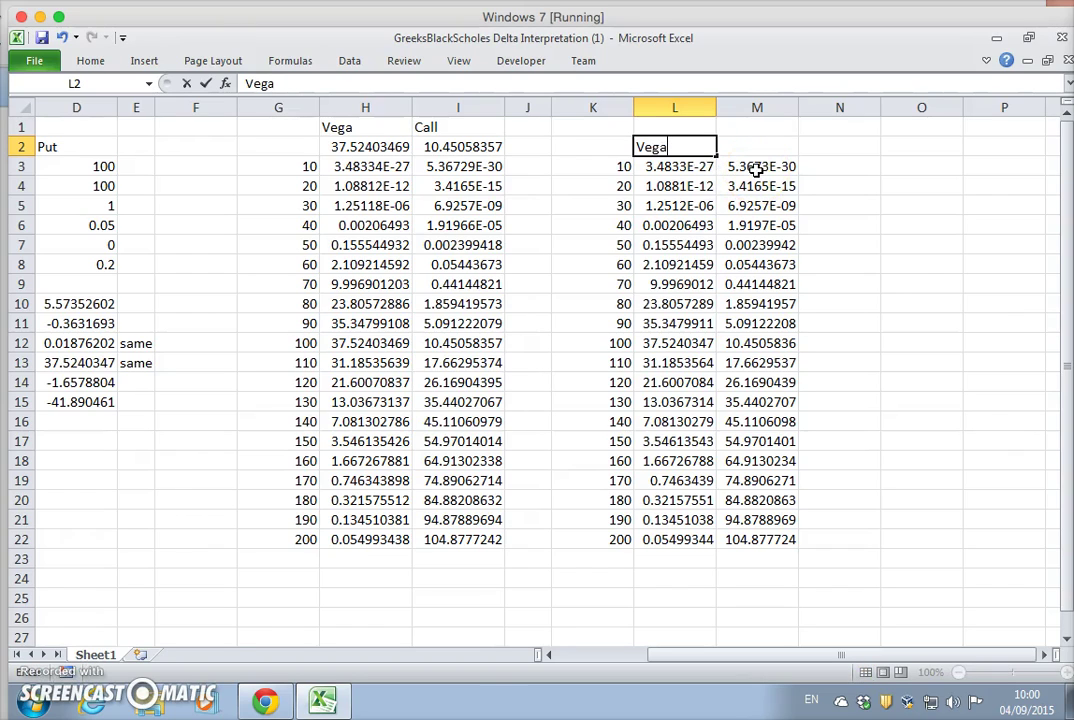
{"action": "key", "text": "Tab"}
{"action": "type", "text": "Call"}
{"action": "key", "text": "Return"}
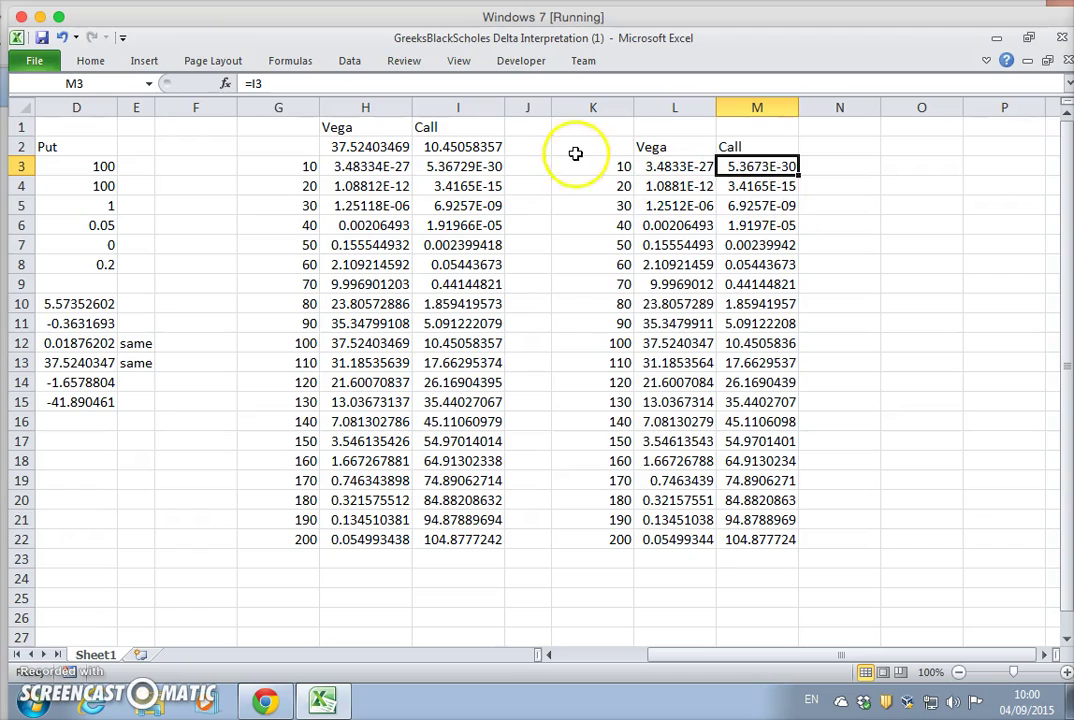
{"action": "left_click_drag", "start_coordinate": [575, 151], "coordinate": [741, 537]}
Insert a Scatter with Smooth Lines chart plotting Vega and Call against stock price.
{"action": "left_click", "coordinate": [141, 60]}
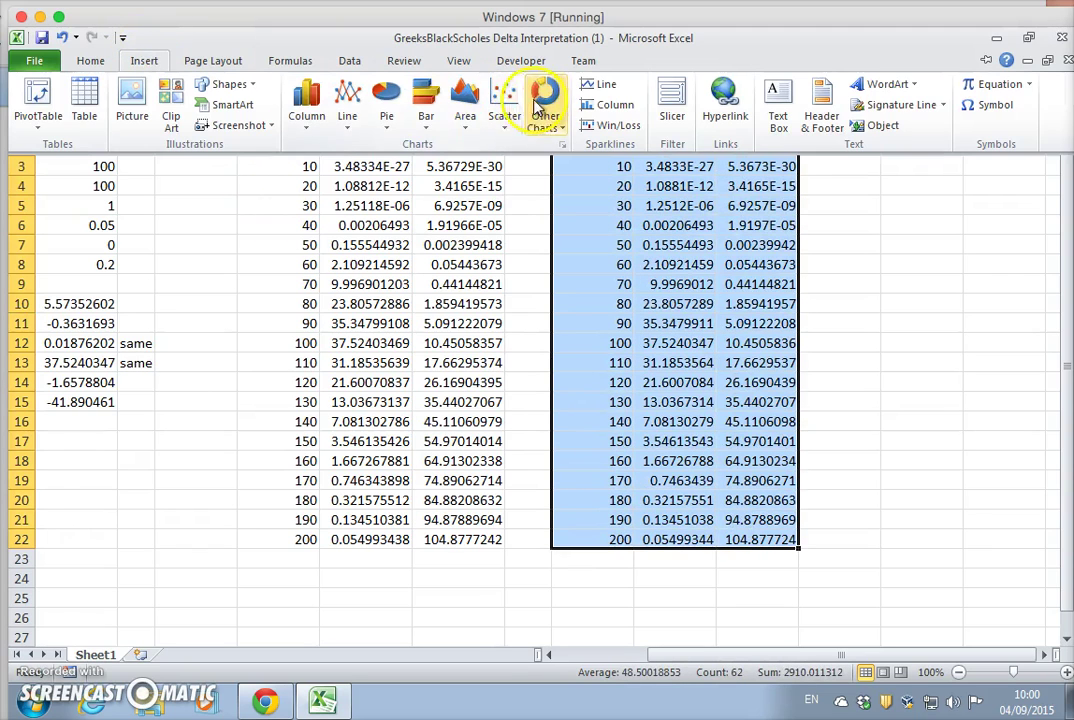
{"action": "left_click", "coordinate": [504, 105]}
{"action": "left_click", "coordinate": [518, 232]}
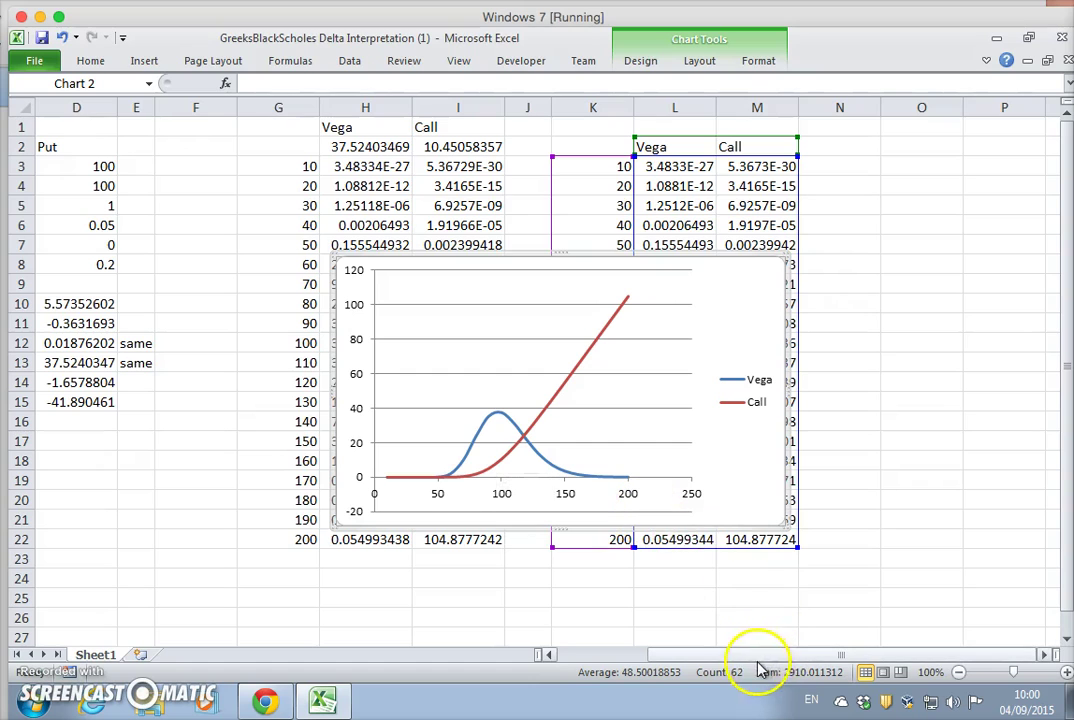
{"action": "left_click_drag", "start_coordinate": [755, 656], "coordinate": [719, 650]}
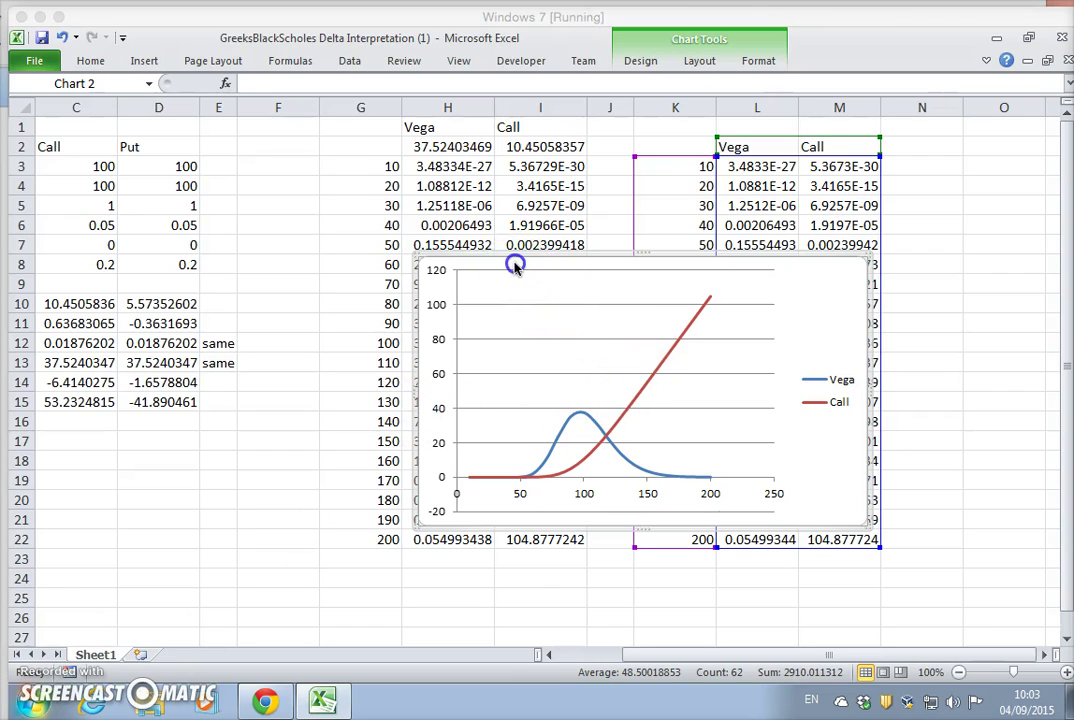
Move the chart beside the tables and paste a copy at J16 beneath it.
{"action": "left_click_drag", "start_coordinate": [514, 265], "coordinate": [615, 134]}
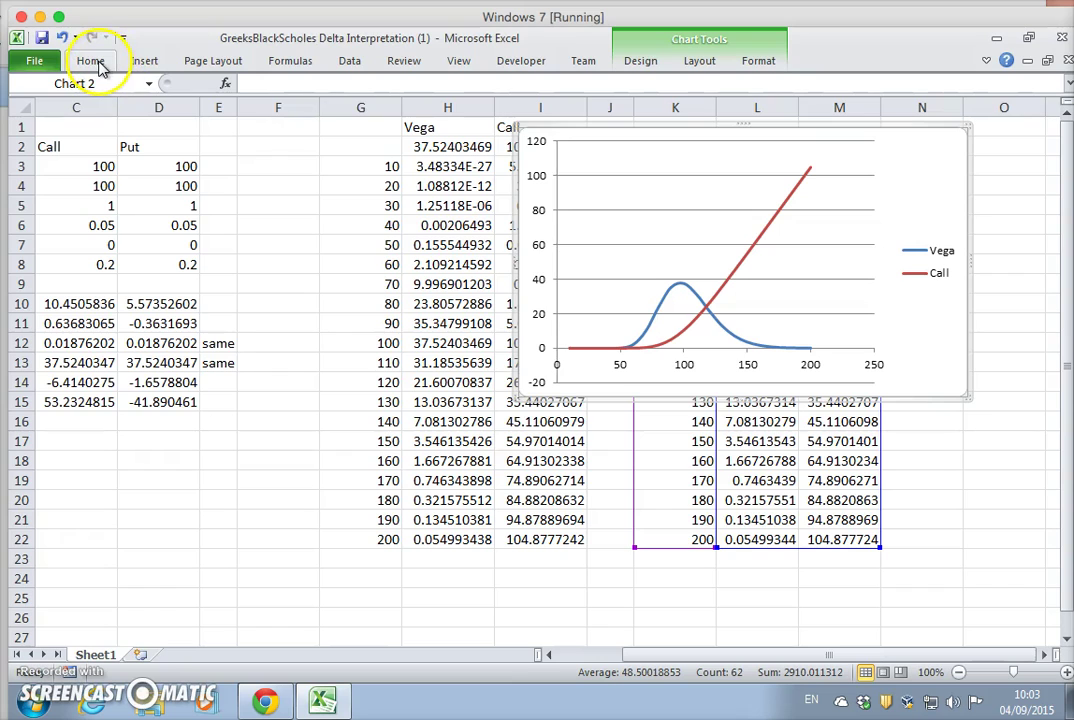
{"action": "right_click", "coordinate": [692, 245]}
{"action": "key", "text": "Escape"}
{"action": "left_click", "coordinate": [90, 61]}
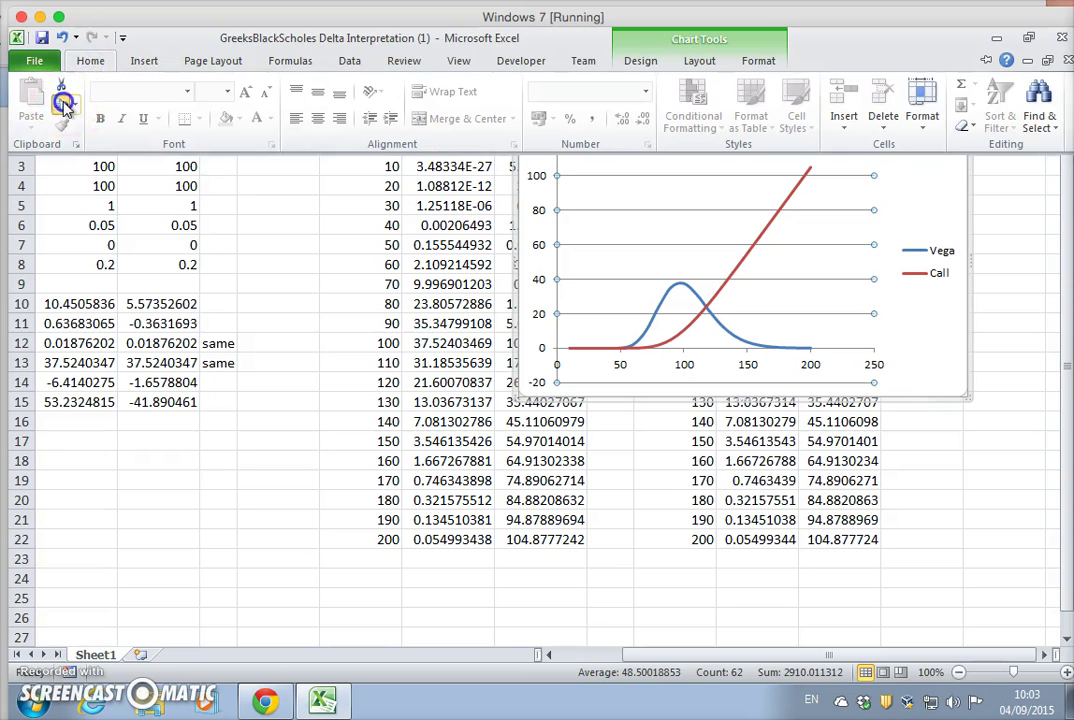
{"action": "left_click", "coordinate": [642, 481]}
{"action": "left_click", "coordinate": [604, 422]}
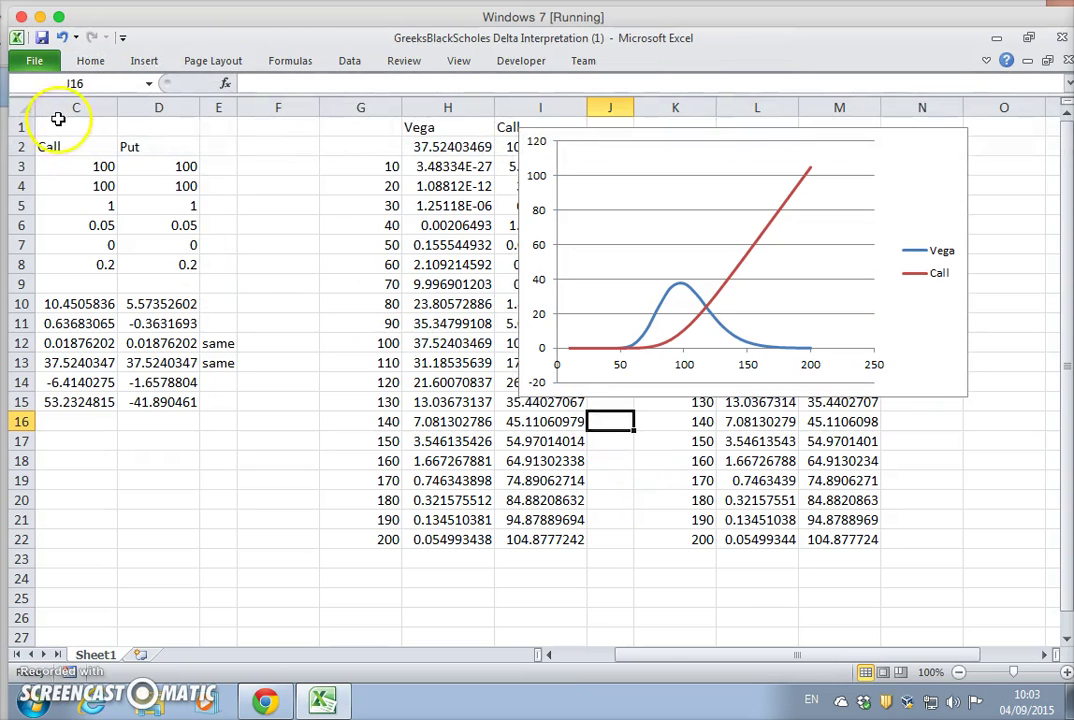
{"action": "left_click", "coordinate": [88, 62]}
{"action": "left_click", "coordinate": [30, 88]}
{"action": "left_click_drag", "start_coordinate": [618, 432], "coordinate": [536, 423]}
Resize both charts from their lower-right corners so they match.
{"action": "left_click", "coordinate": [917, 364]}
{"action": "left_click_drag", "start_coordinate": [967, 396], "coordinate": [957, 380]}
{"action": "left_click", "coordinate": [866, 425]}
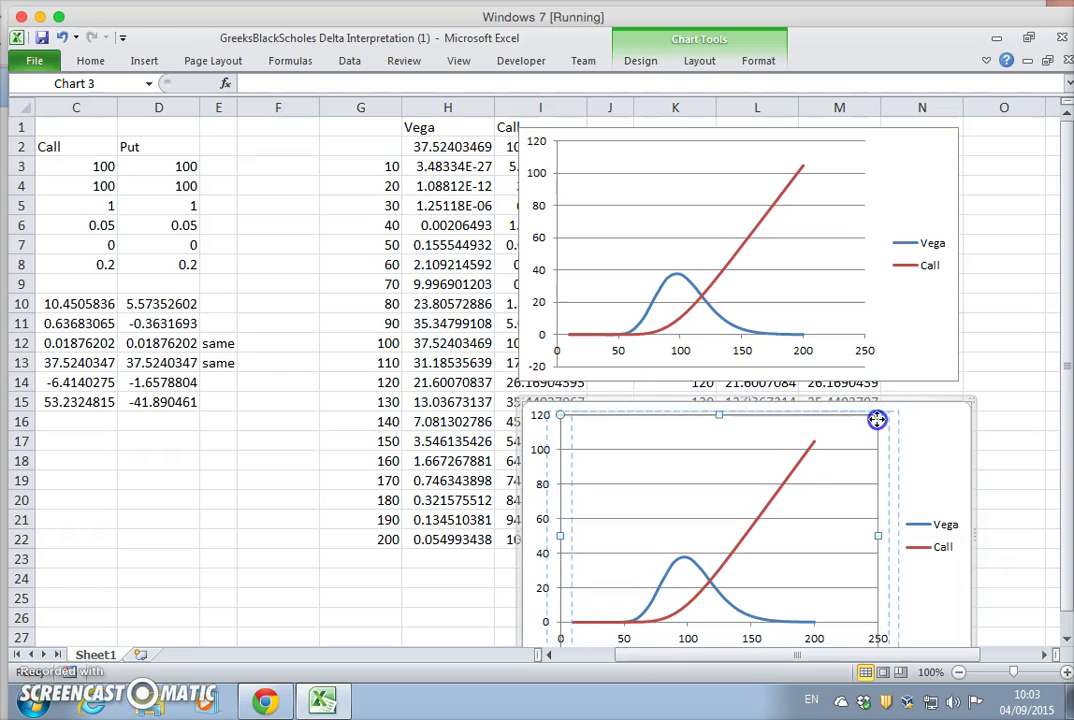
{"action": "left_click_drag", "start_coordinate": [868, 421], "coordinate": [871, 420]}
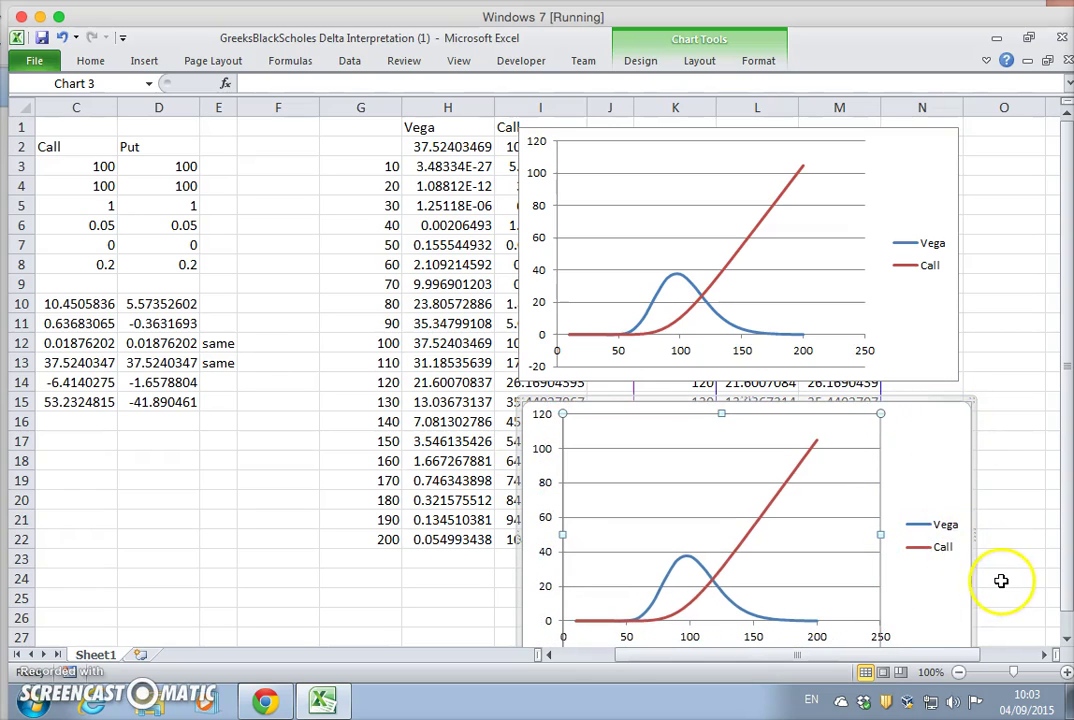
{"action": "scroll", "coordinate": [996, 583], "scroll_direction": "down", "scroll_amount": 2}
{"action": "scroll", "coordinate": [996, 583], "scroll_direction": "up", "scroll_amount": 1}
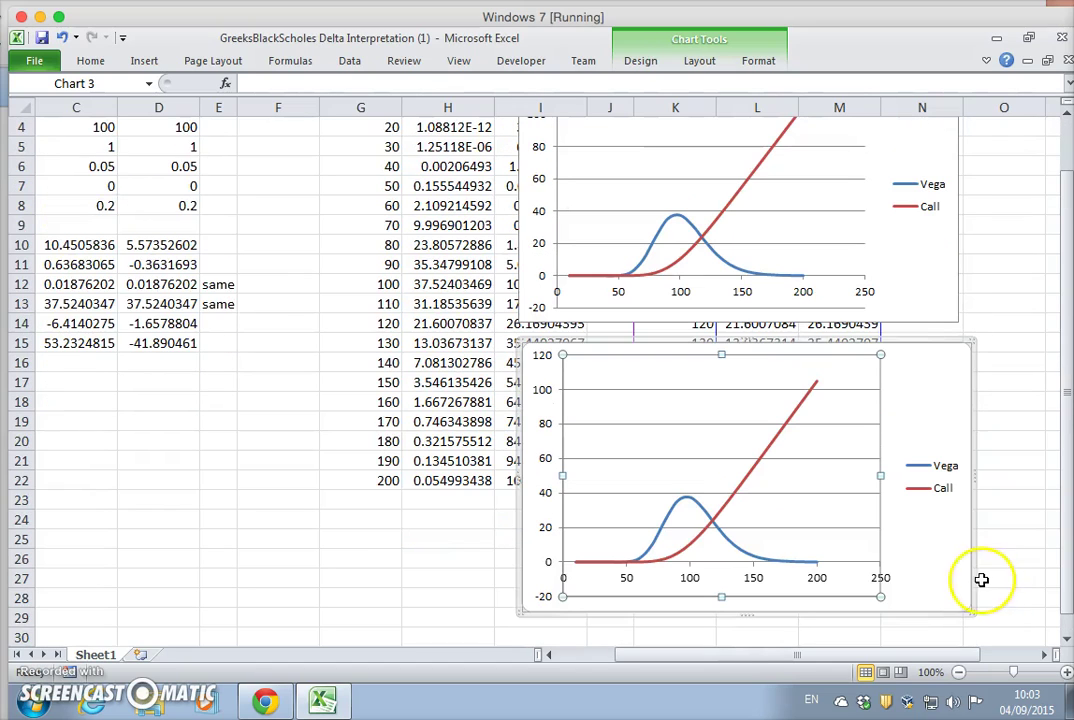
{"action": "left_click_drag", "start_coordinate": [971, 609], "coordinate": [961, 599]}
{"action": "scroll", "coordinate": [1007, 583], "scroll_direction": "down", "scroll_amount": 1}
{"action": "scroll", "coordinate": [1007, 583], "scroll_direction": "up", "scroll_amount": 2}
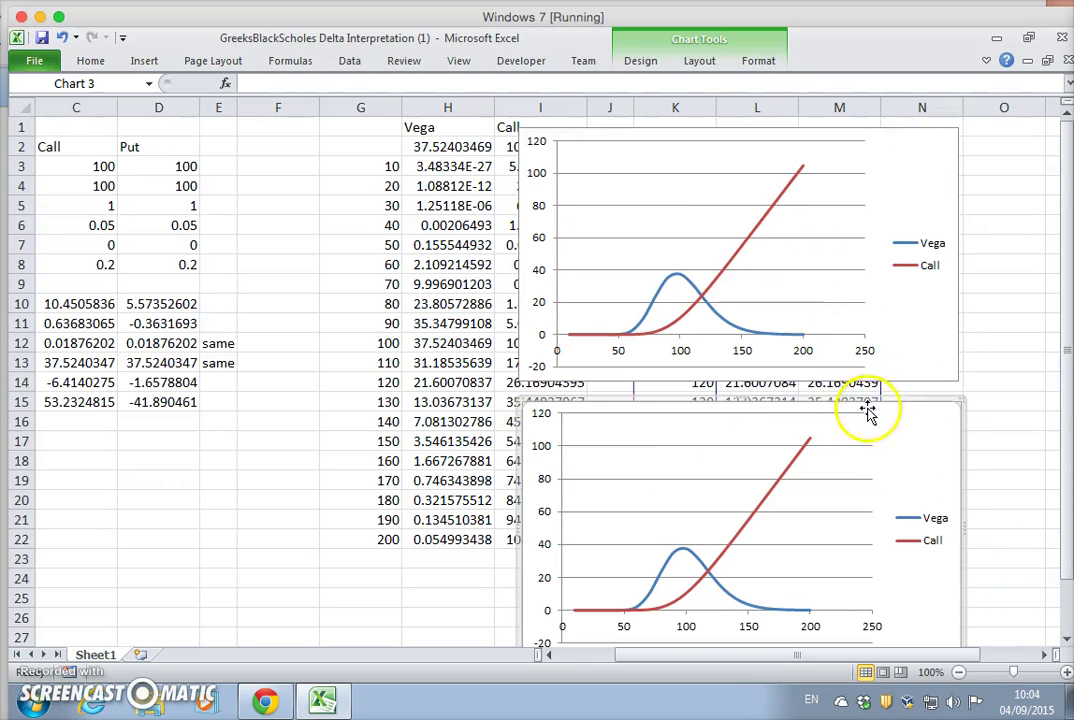
Remove the Call series from the lower chart and the Vega series from the upper chart.
{"action": "left_click", "coordinate": [774, 489]}
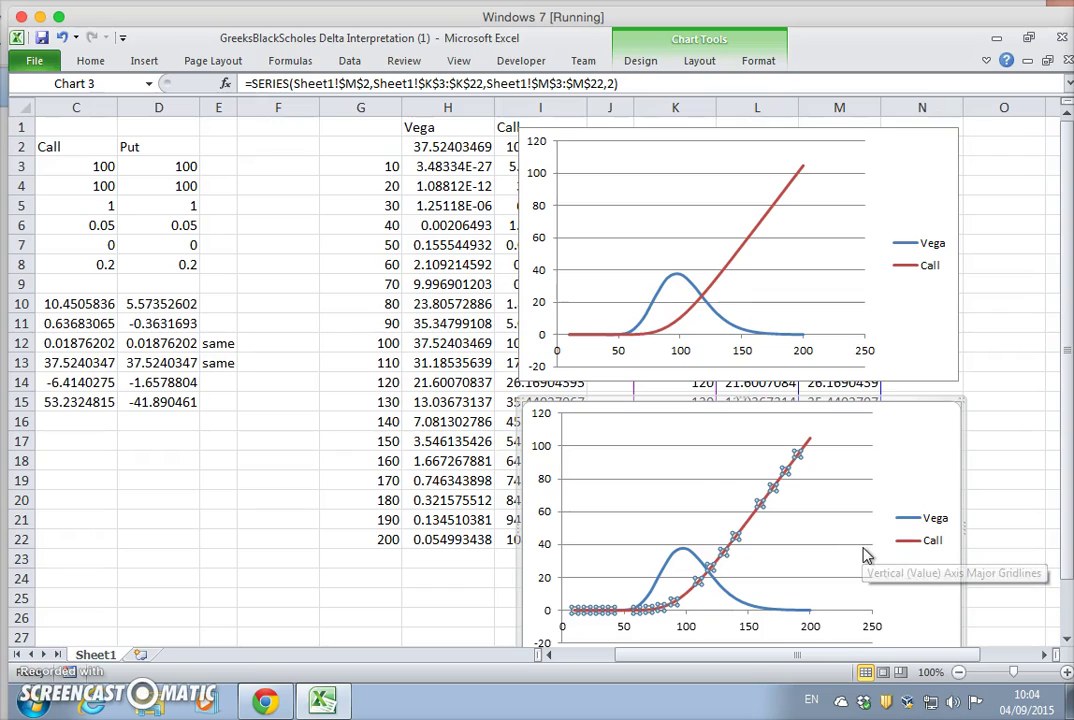
{"action": "key", "text": "Delete"}
{"action": "left_click", "coordinate": [853, 518]}
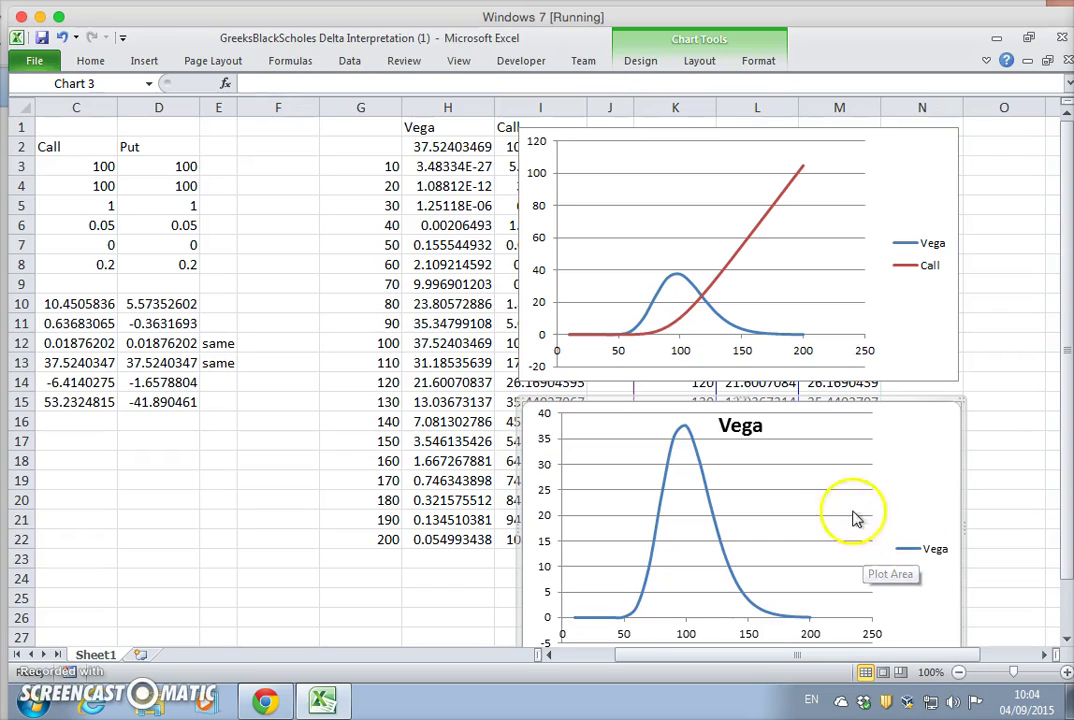
{"action": "left_click", "coordinate": [682, 288]}
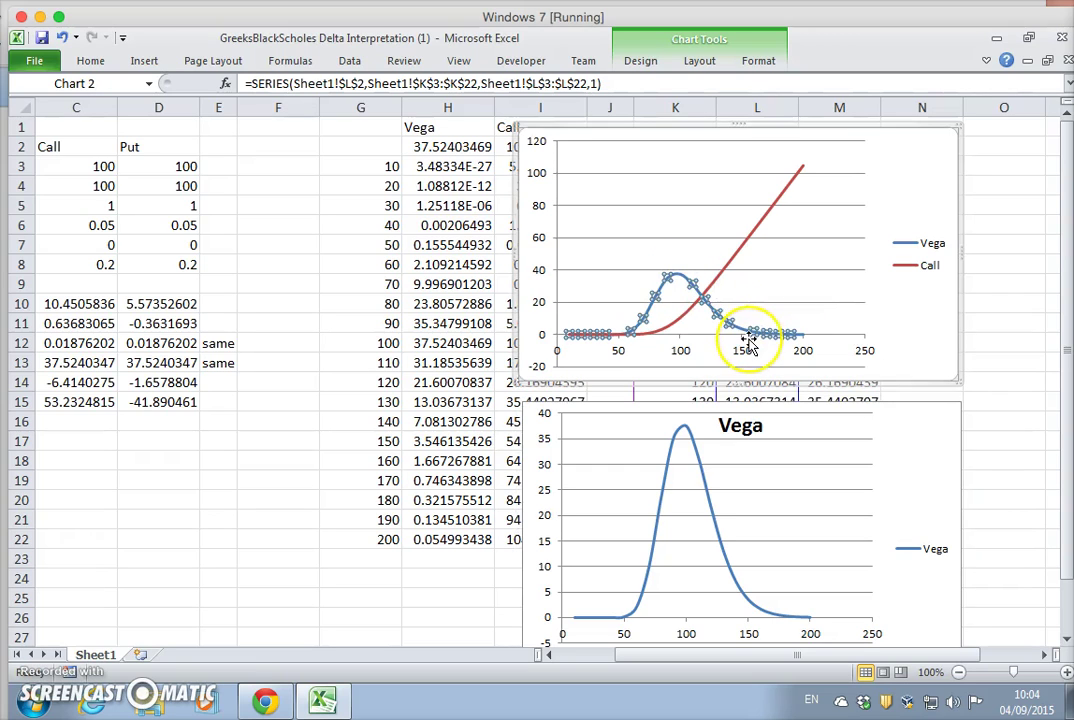
{"action": "key", "text": "Delete"}
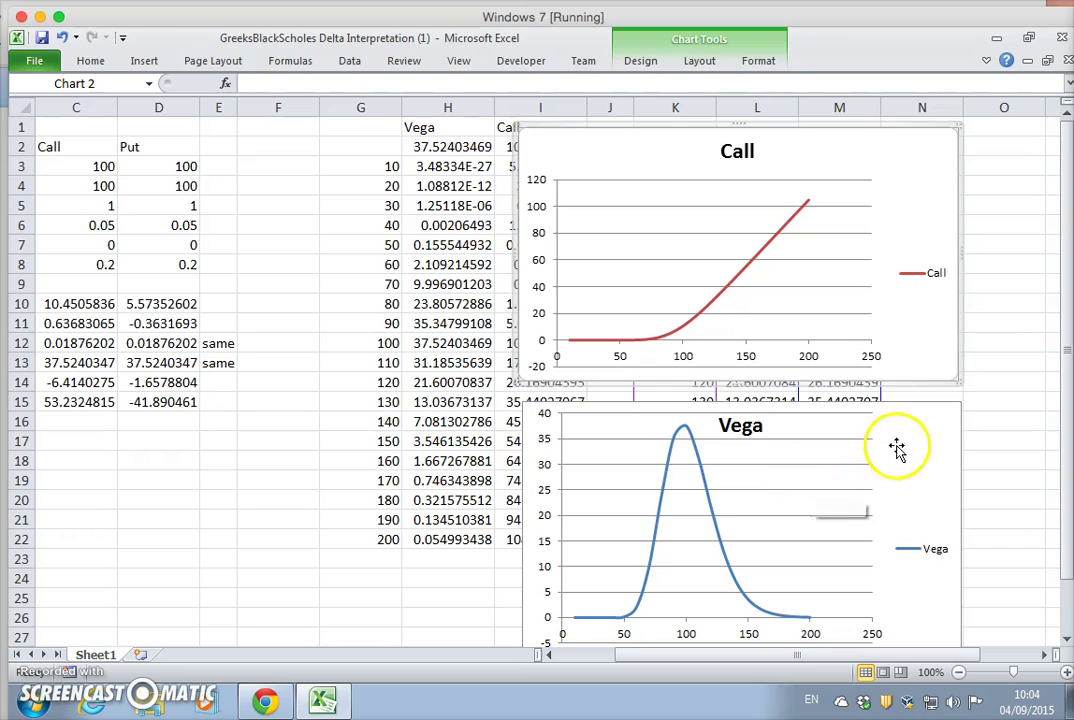
Copy the Vega-only chart and open the Start menu to launch Word.
{"action": "left_click", "coordinate": [895, 446]}
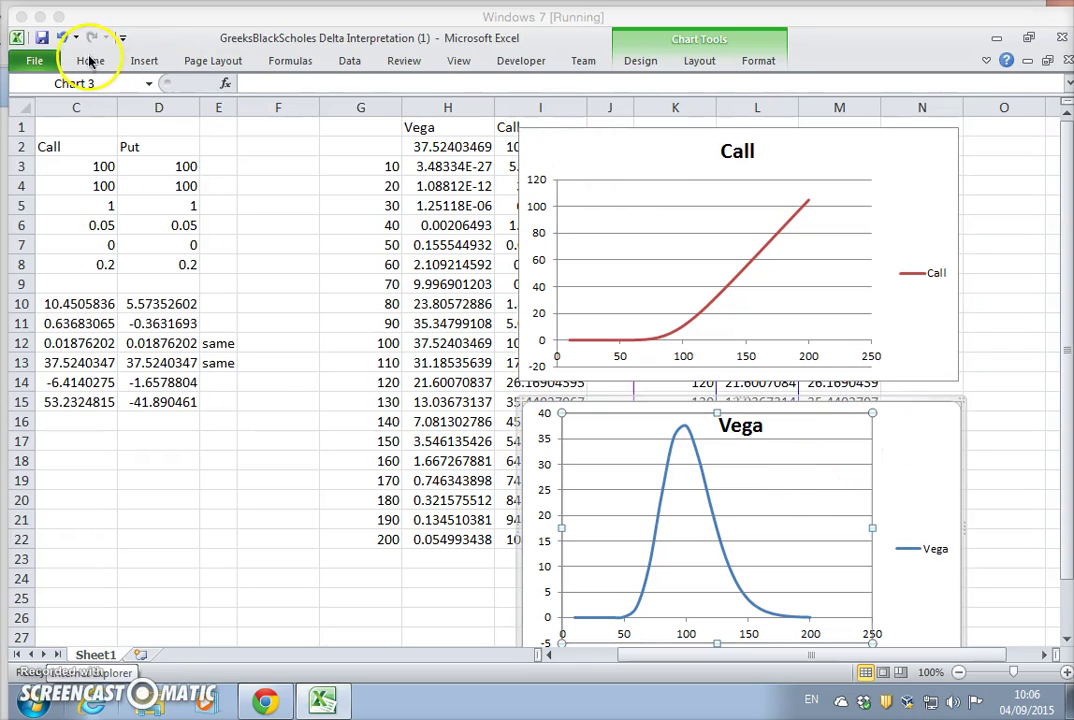
{"action": "left_click", "coordinate": [90, 62]}
{"action": "left_click", "coordinate": [55, 103]}
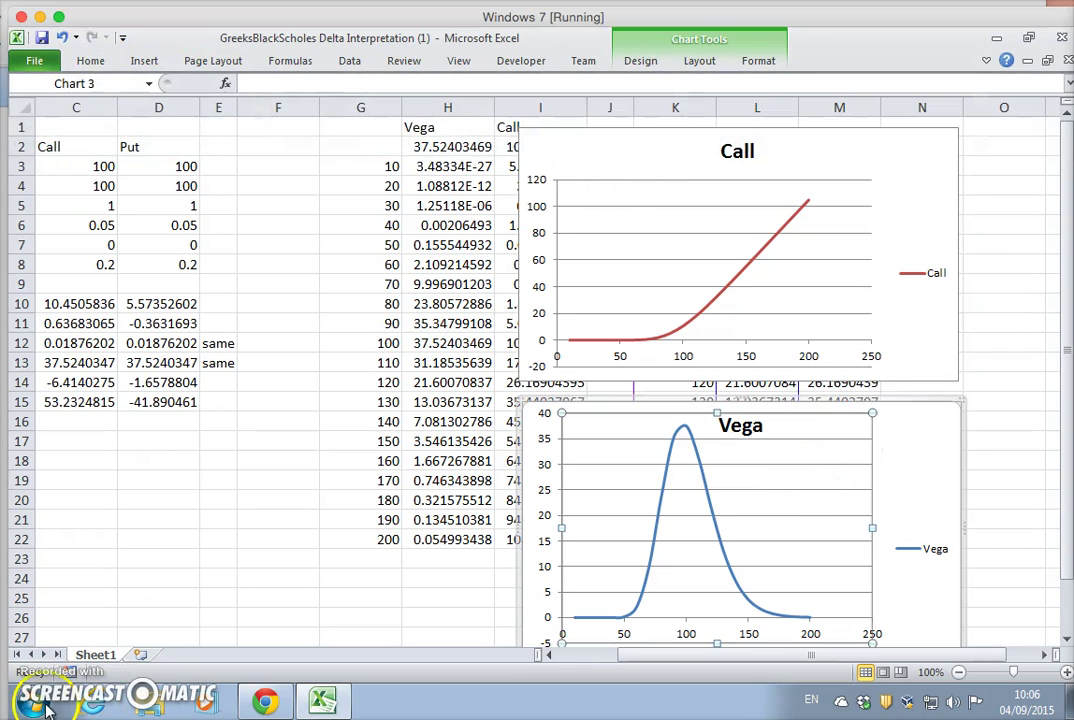
{"action": "left_click", "coordinate": [38, 704]}
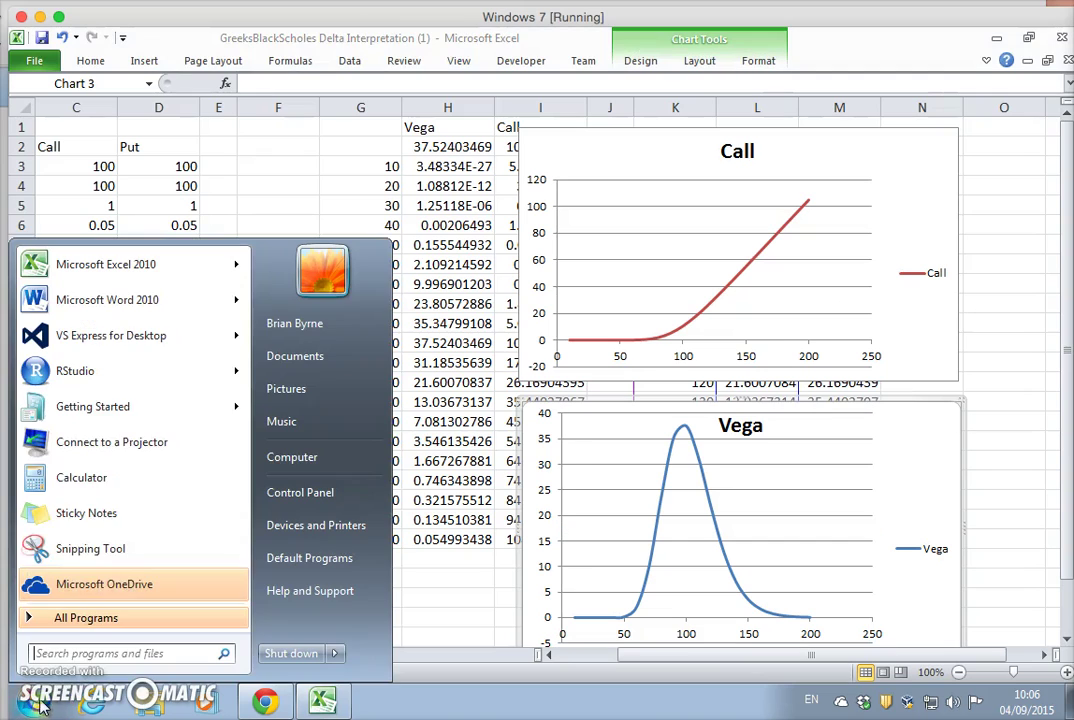
Start Word and paste the Vega chart into the blank document as a Picture (GIF).
{"action": "left_click", "coordinate": [84, 300]}
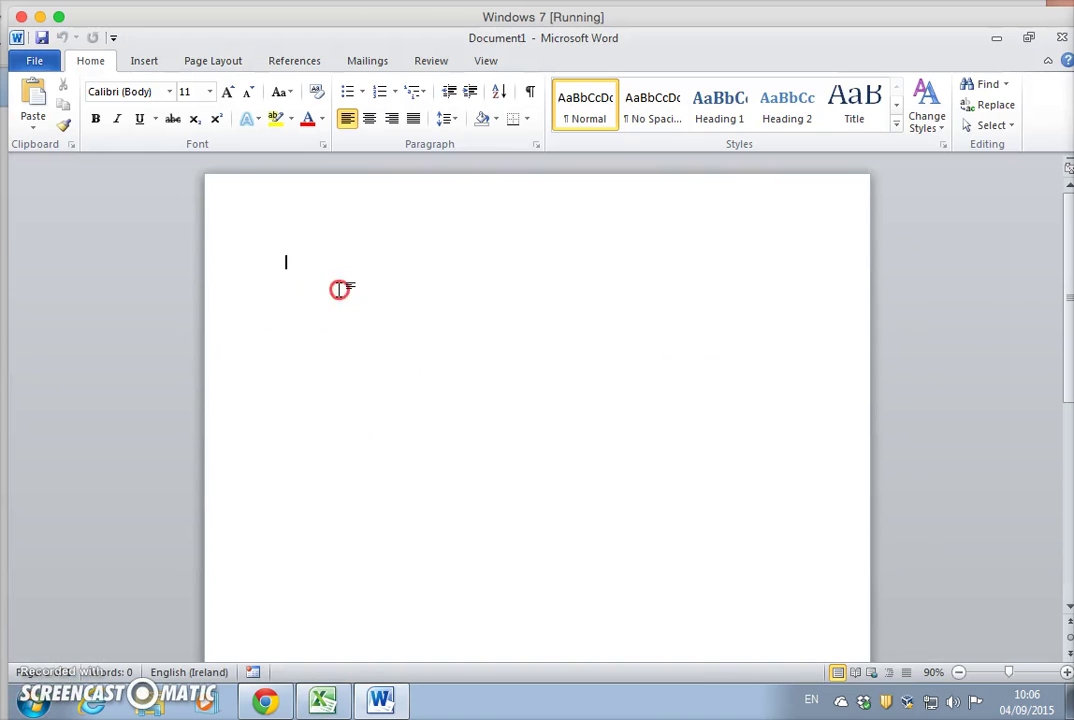
{"action": "right_click", "coordinate": [341, 289]}
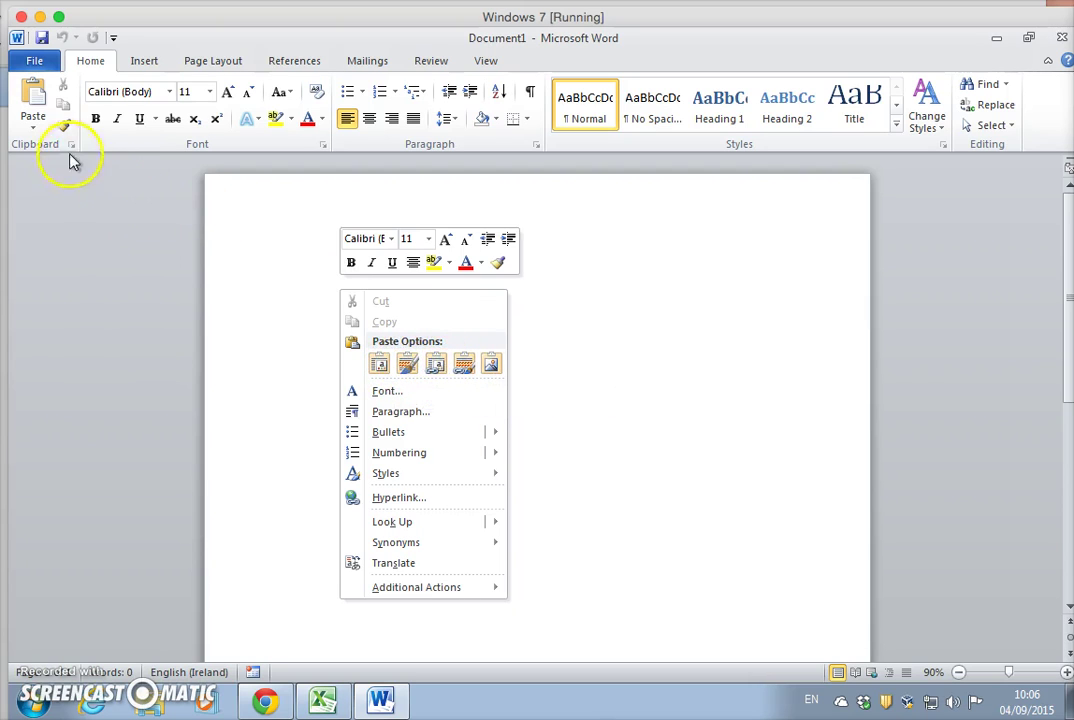
{"action": "left_click", "coordinate": [33, 120]}
{"action": "left_click", "coordinate": [36, 194]}
{"action": "left_click", "coordinate": [426, 320]}
{"action": "left_click", "coordinate": [664, 502]}
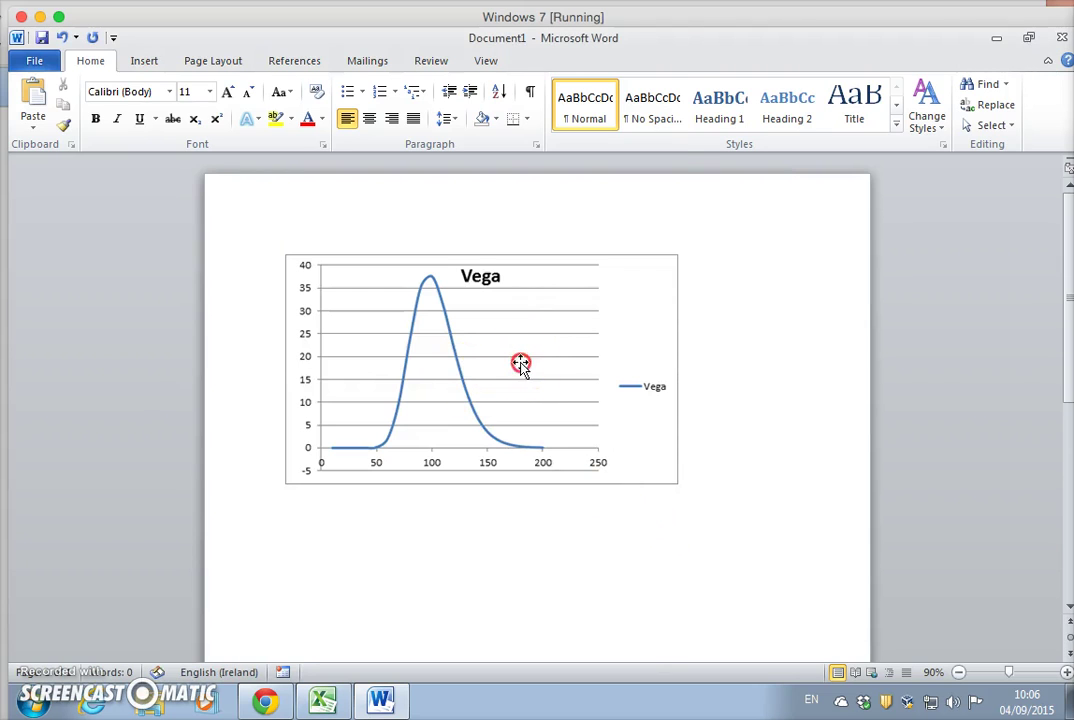
Copy the pasted Vega picture and switch back to the Excel workbook.
{"action": "right_click", "coordinate": [520, 364]}
{"action": "left_click", "coordinate": [573, 66]}
{"action": "left_click", "coordinate": [325, 698]}
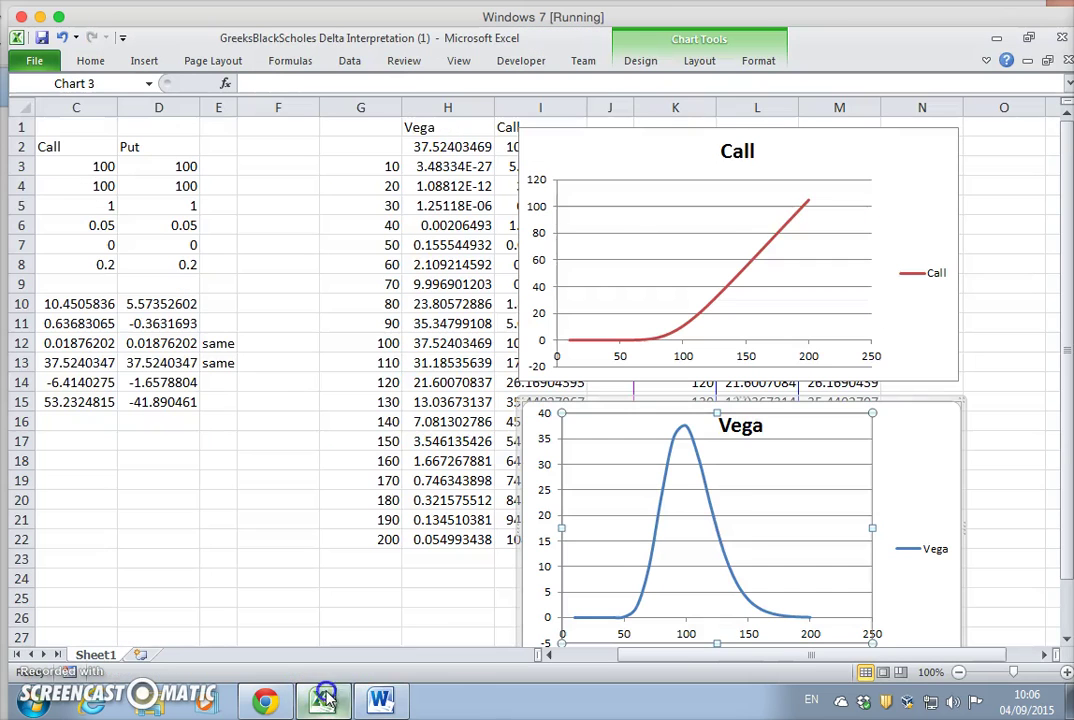
Delete the live Vega chart and paste its picture under the Call chart.
{"action": "left_click", "coordinate": [909, 456]}
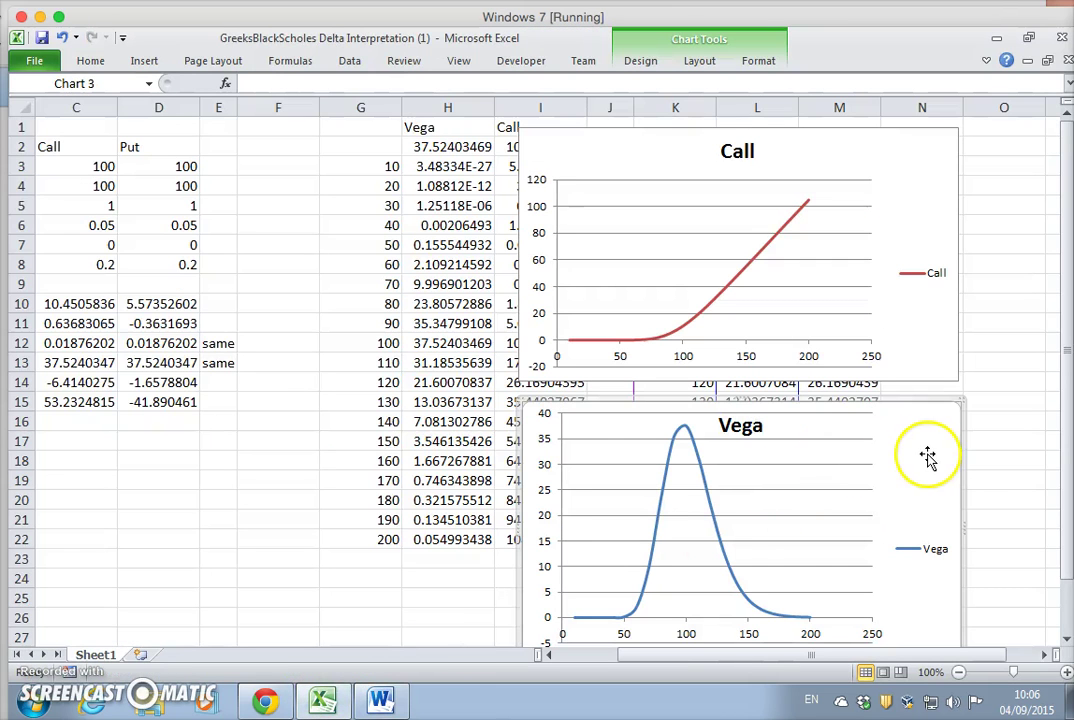
{"action": "key", "text": "Delete"}
{"action": "left_click", "coordinate": [87, 62]}
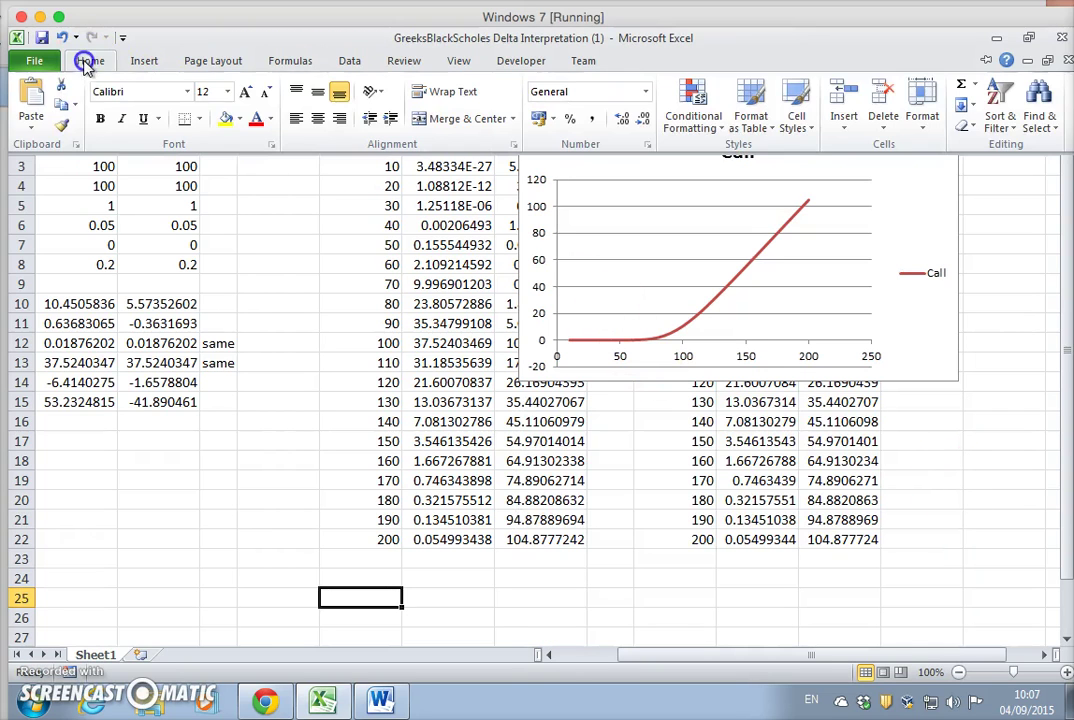
{"action": "left_click", "coordinate": [31, 104]}
{"action": "left_click_drag", "start_coordinate": [674, 611], "coordinate": [959, 417]}
{"action": "left_click", "coordinate": [1021, 487]}
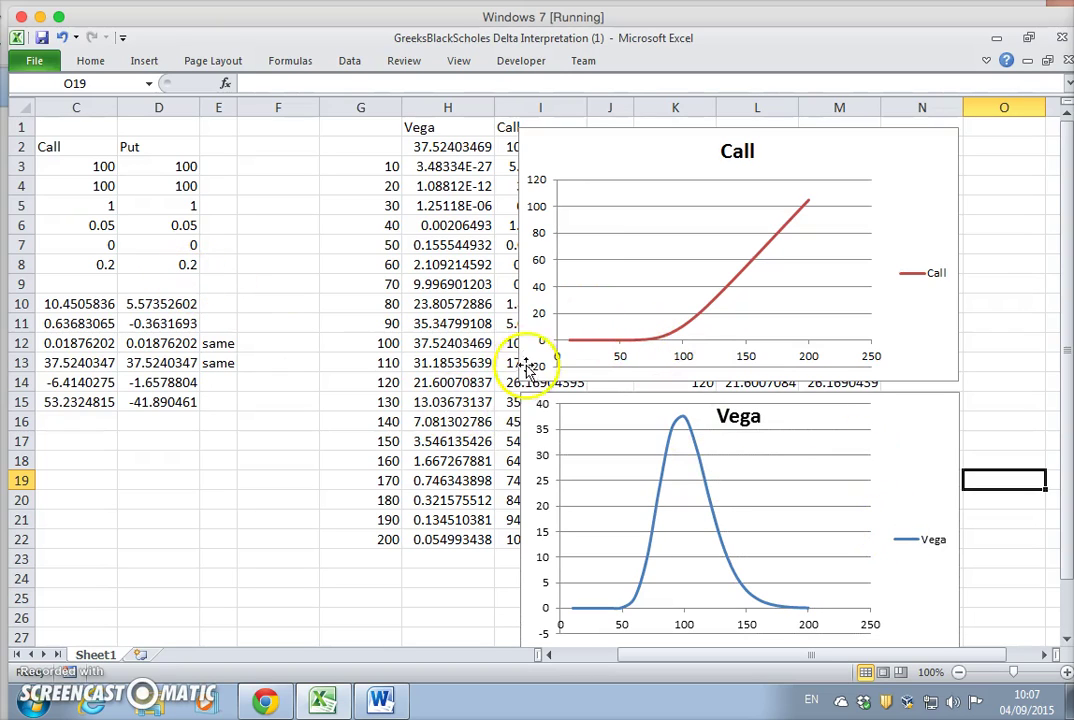
{"action": "left_click", "coordinate": [103, 265]}
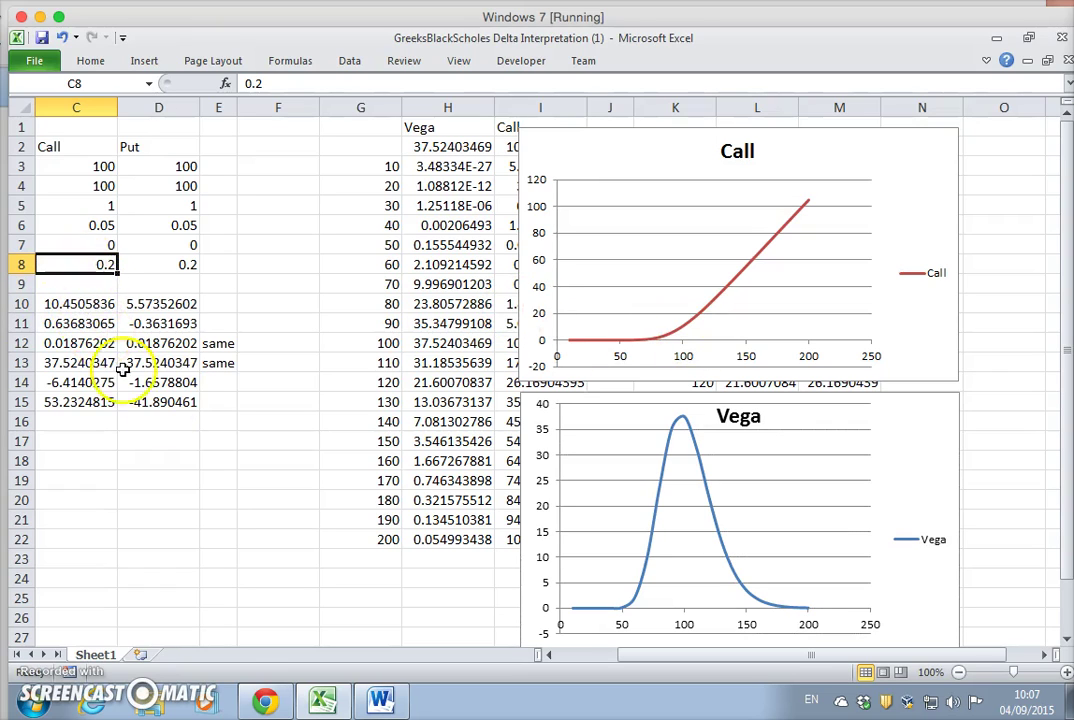
Clear the Sigma value in C8 and re-enter 0.2.
{"action": "left_click", "coordinate": [545, 658]}
{"action": "left_click", "coordinate": [214, 304]}
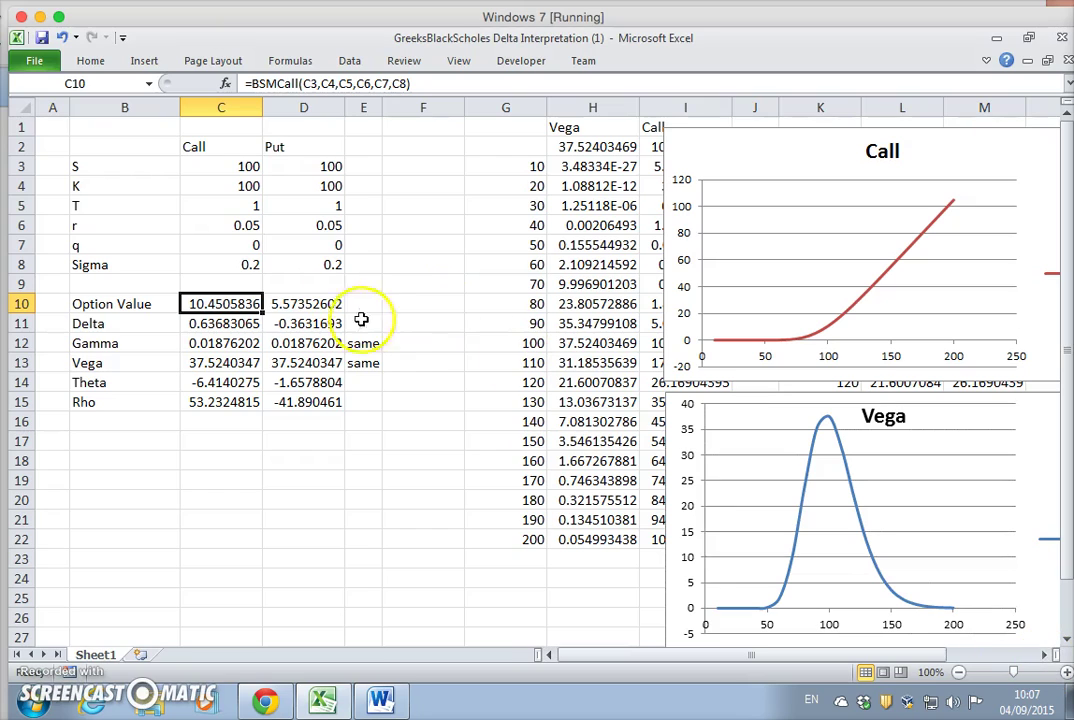
{"action": "left_click", "coordinate": [240, 262]}
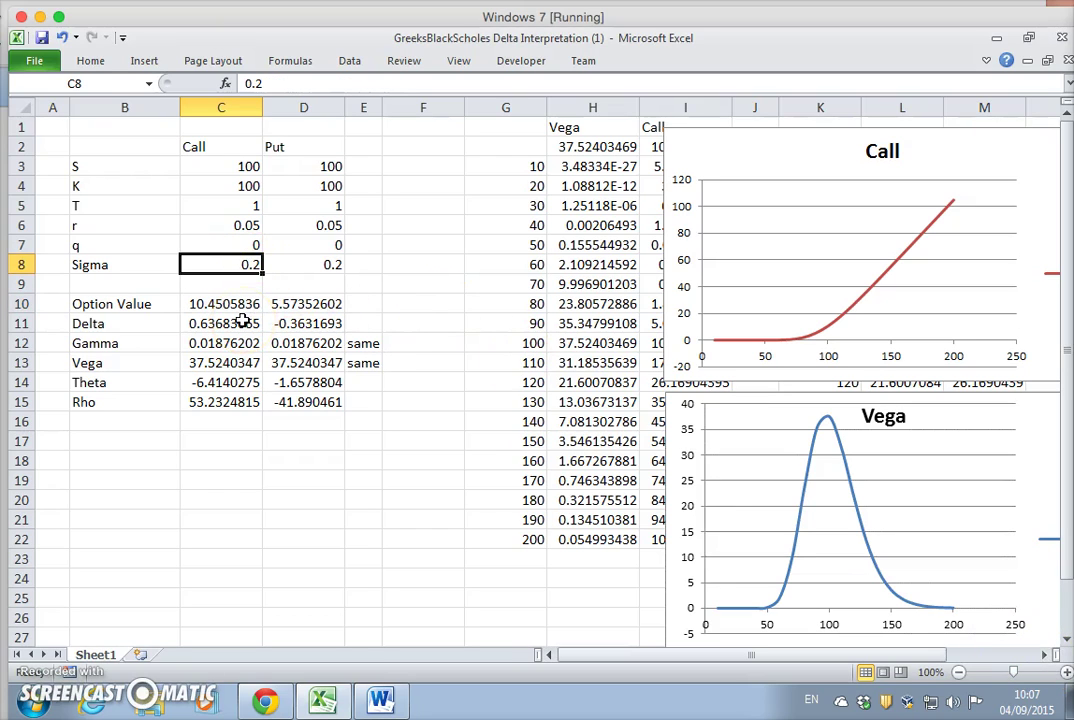
{"action": "key", "text": "Delete"}
{"action": "key", "text": "Left"}
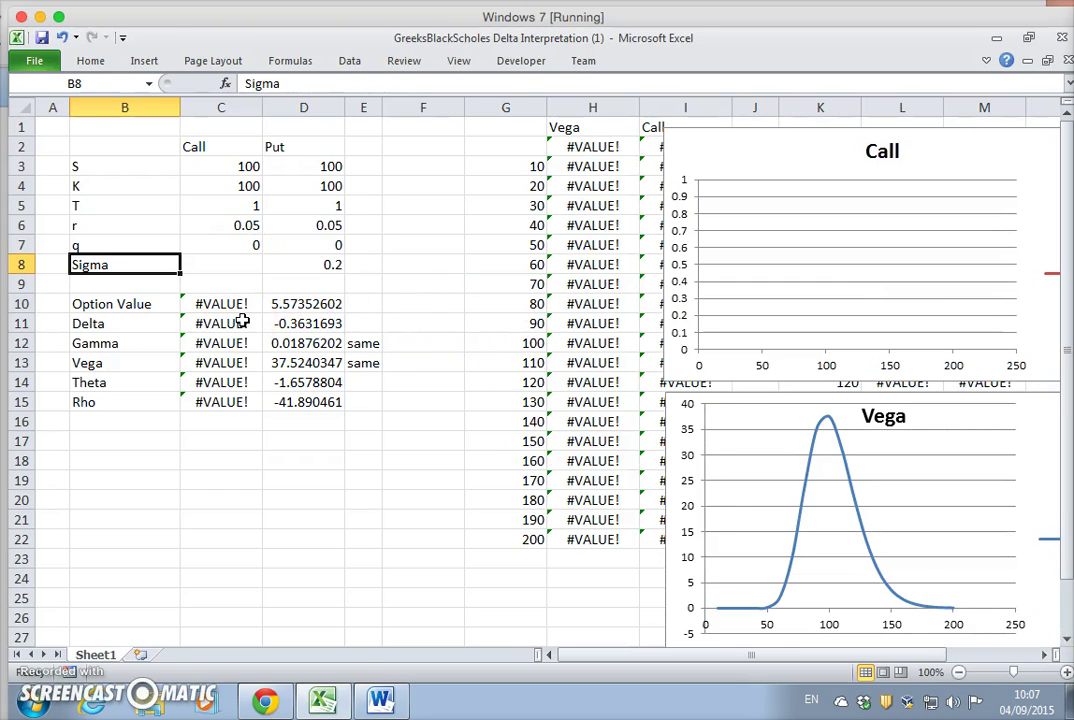
{"action": "left_click", "coordinate": [248, 268]}
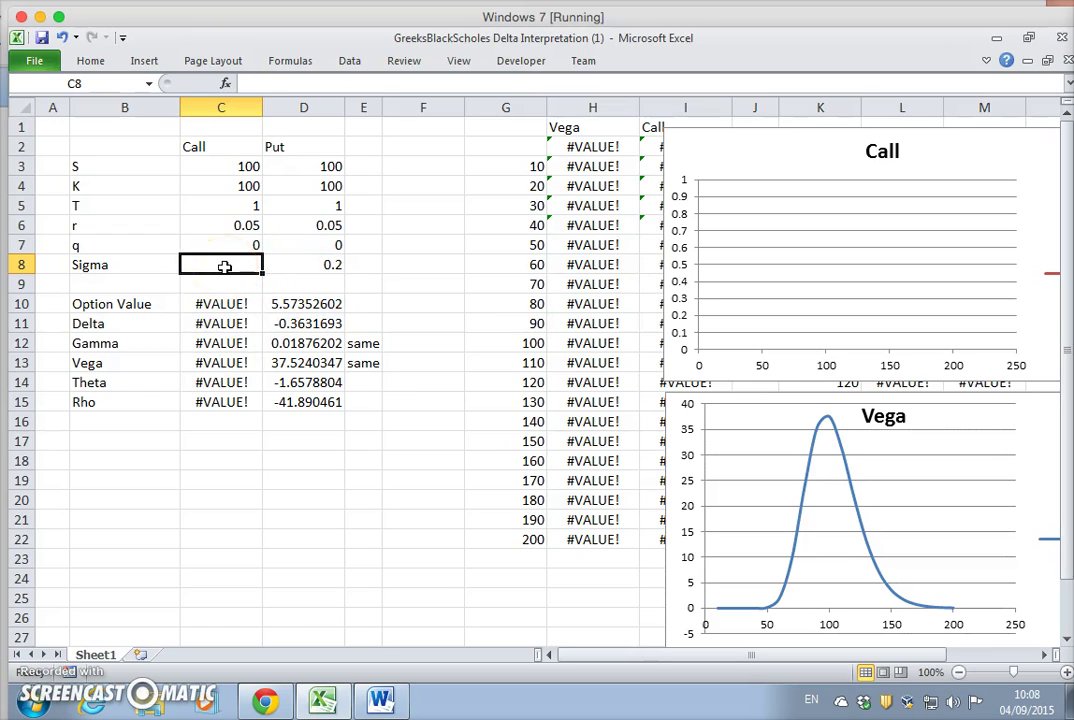
{"action": "key", "text": "Down"}
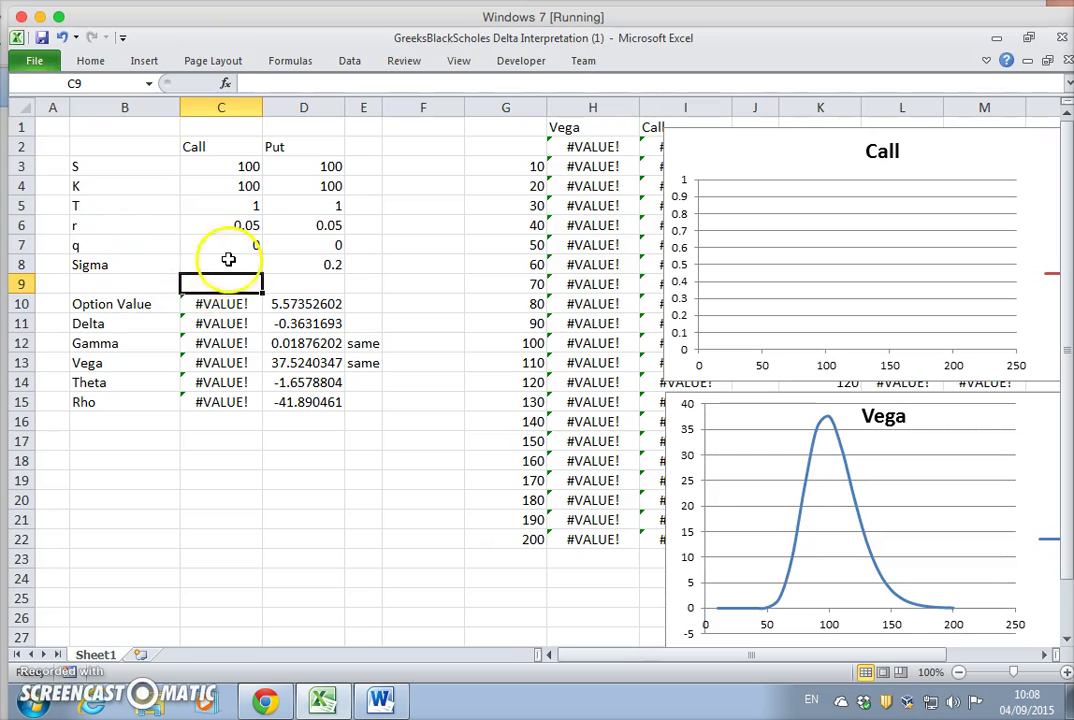
{"action": "left_click", "coordinate": [229, 260]}
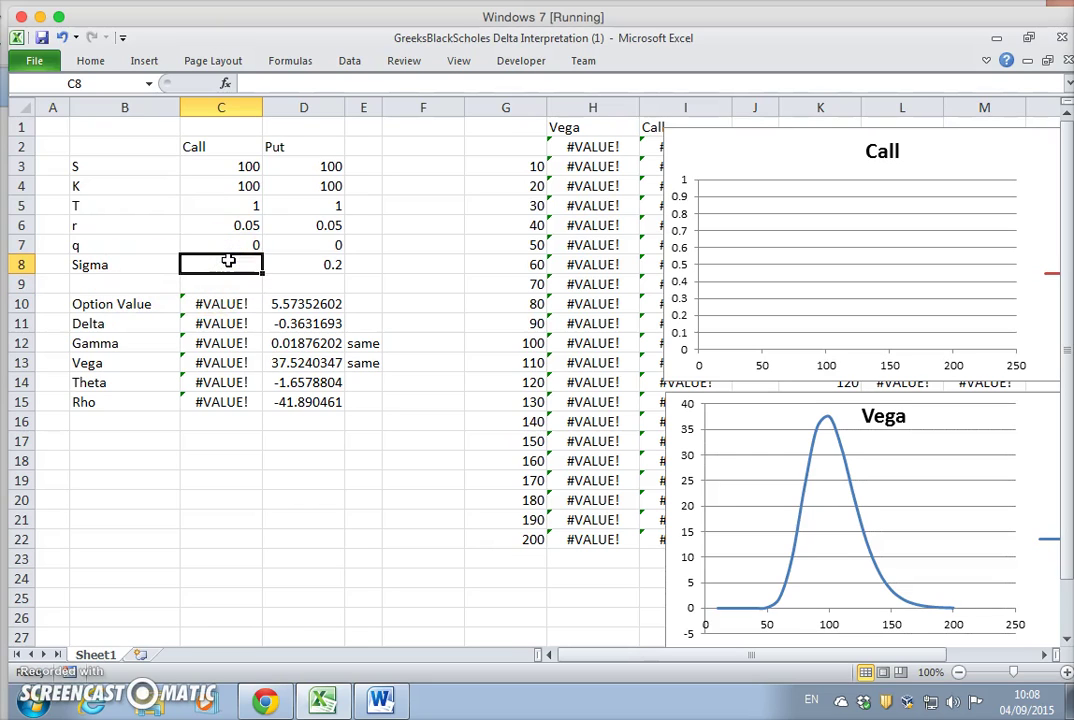
{"action": "type", "text": "0.2"}
{"action": "key", "text": "Return"}
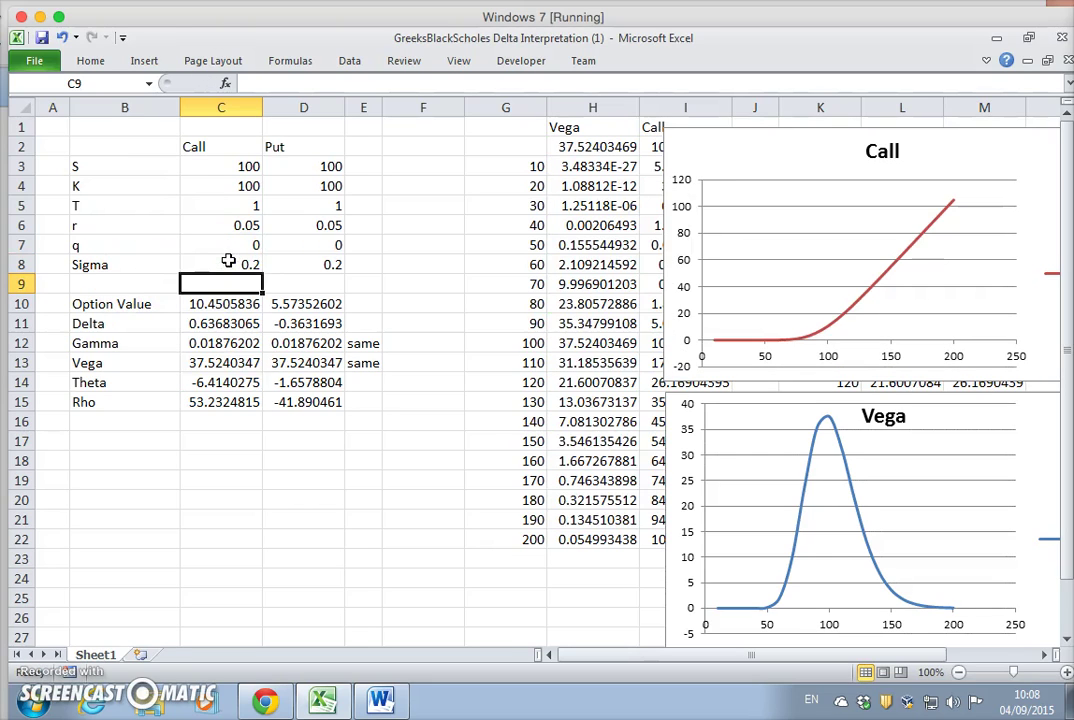
Try Sigma values of 0.4, 0.1 and 0.8 in C8 to watch the Call curve change.
{"action": "left_click", "coordinate": [223, 268]}
{"action": "type", "text": "0."}
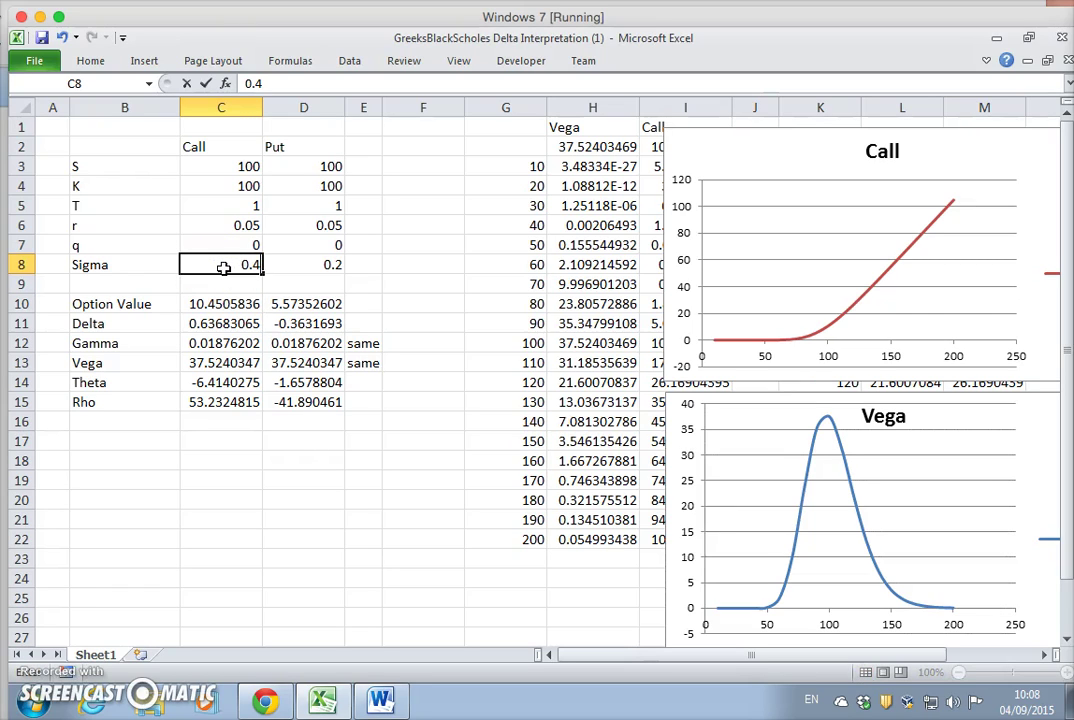
{"action": "key", "text": "Return"}
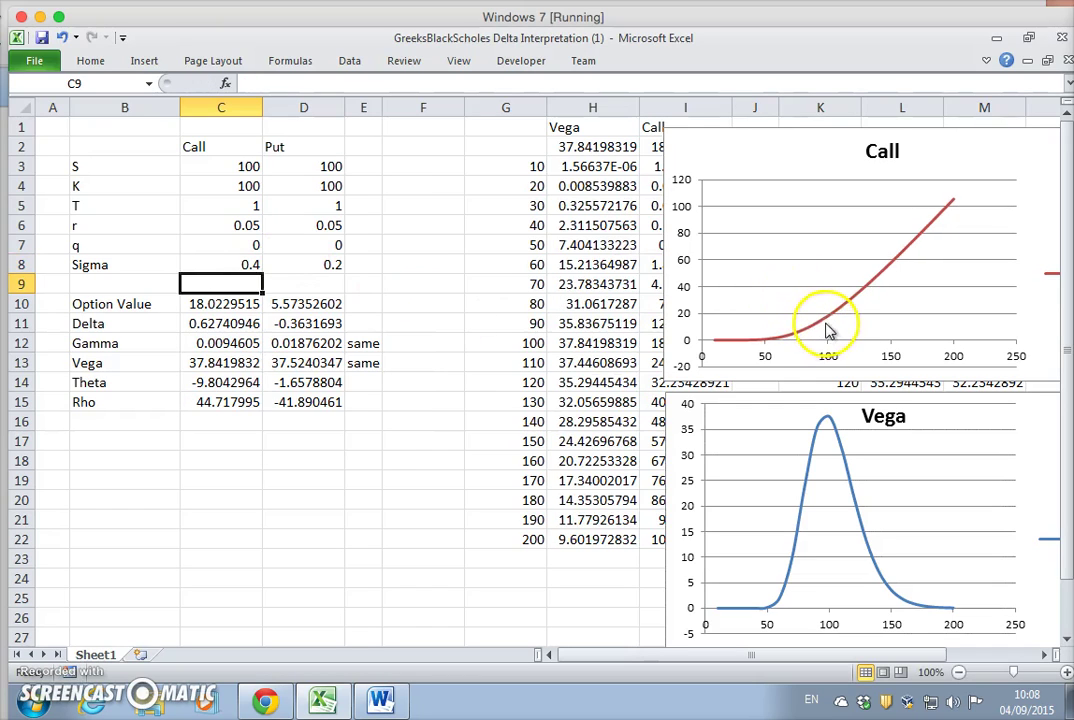
{"action": "left_click", "coordinate": [226, 266]}
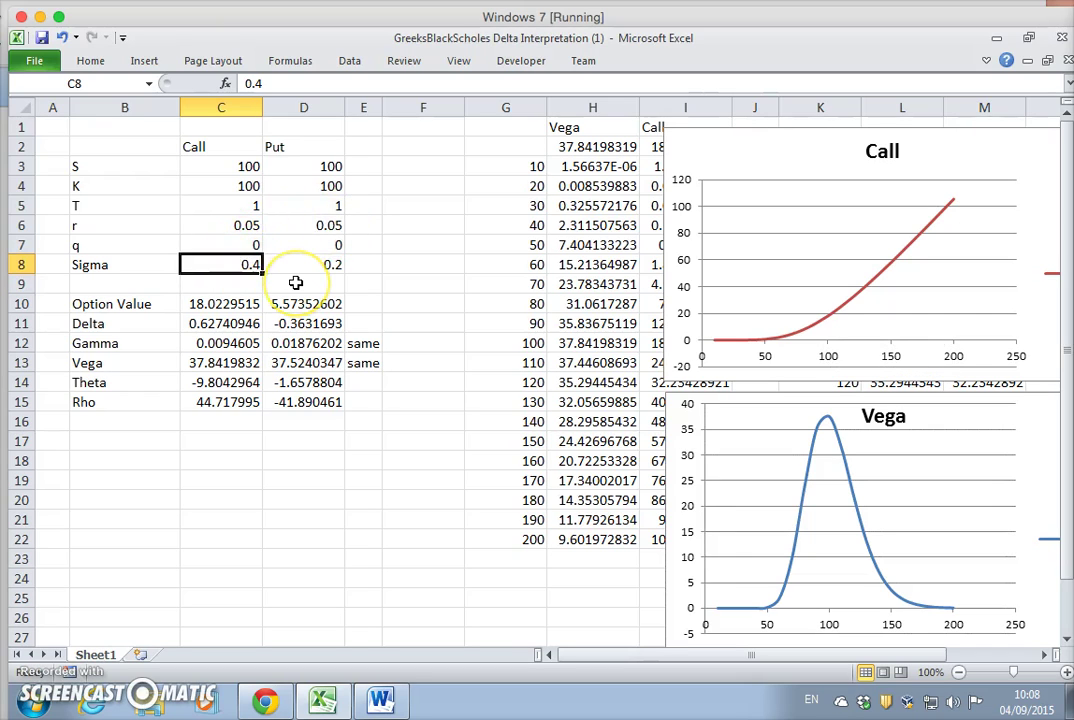
{"action": "type", "text": "0."}
{"action": "key", "text": "Return"}
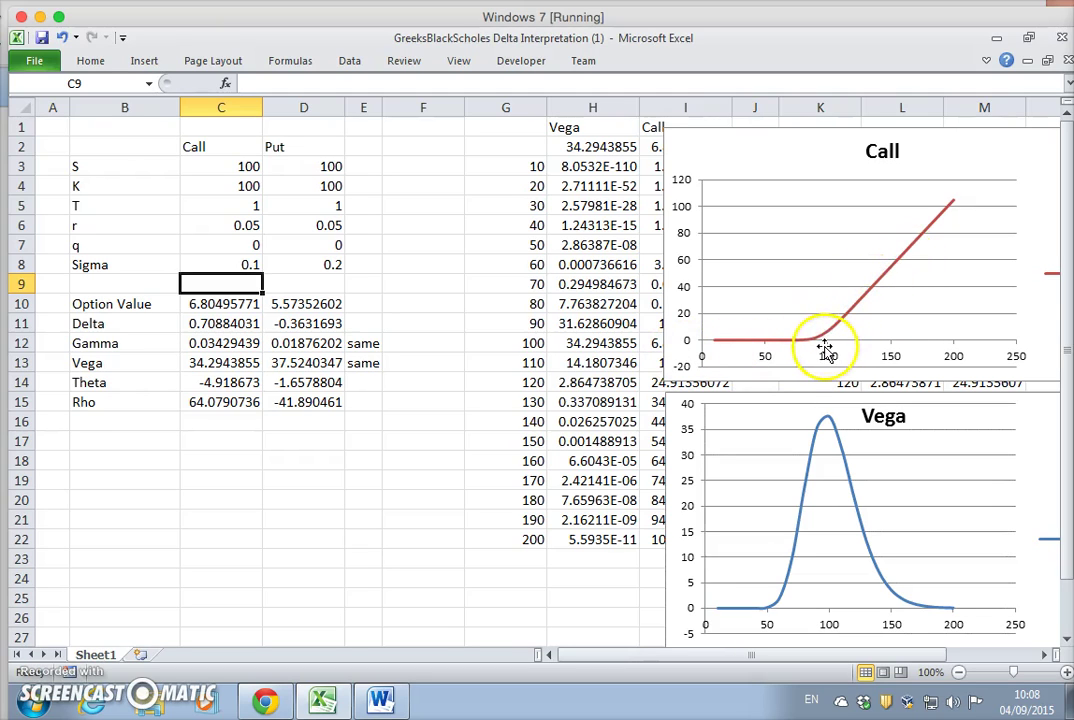
{"action": "left_click", "coordinate": [237, 264]}
{"action": "type", "text": "0"}
{"action": "key", "text": "Return"}
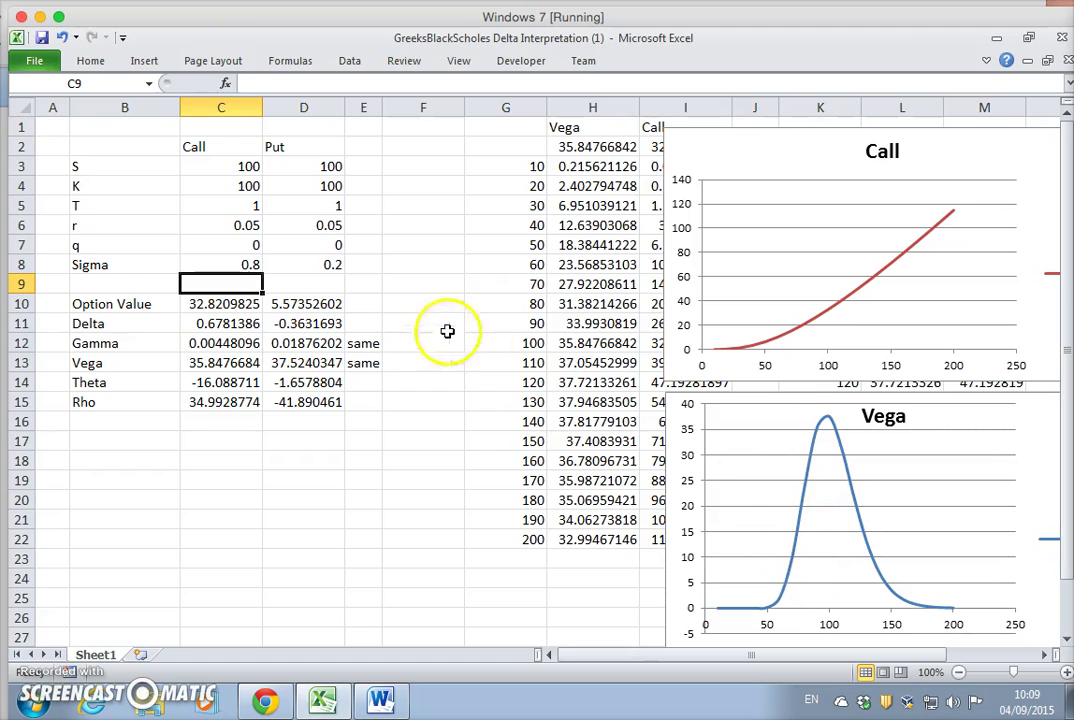
Set Sigma in C8 back to 0.2.
{"action": "left_click", "coordinate": [245, 265]}
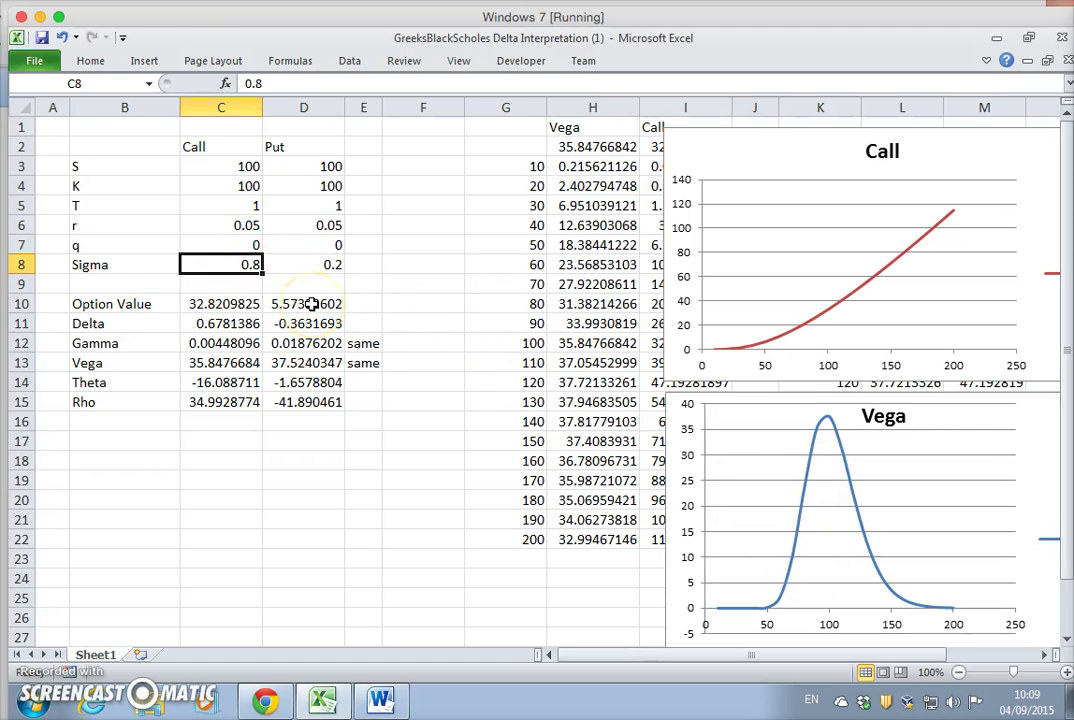
{"action": "type", "text": "0.2"}
{"action": "key", "text": "Return"}
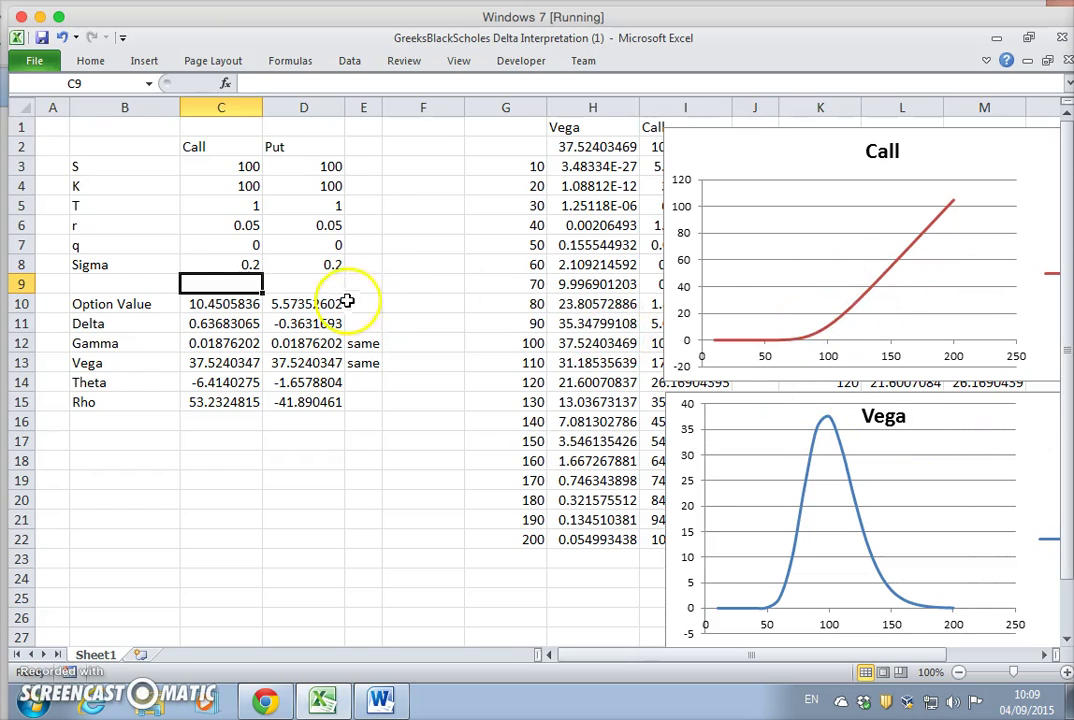
{"action": "left_click", "coordinate": [222, 264]}
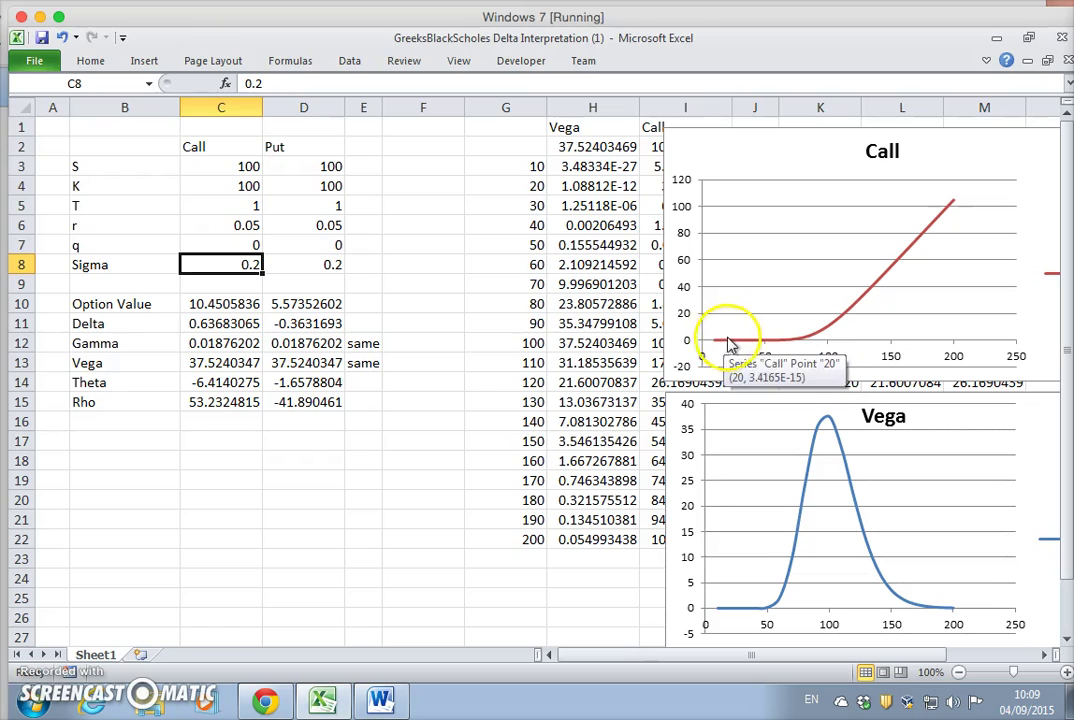
Select the Call chart.
{"action": "left_click", "coordinate": [806, 354]}
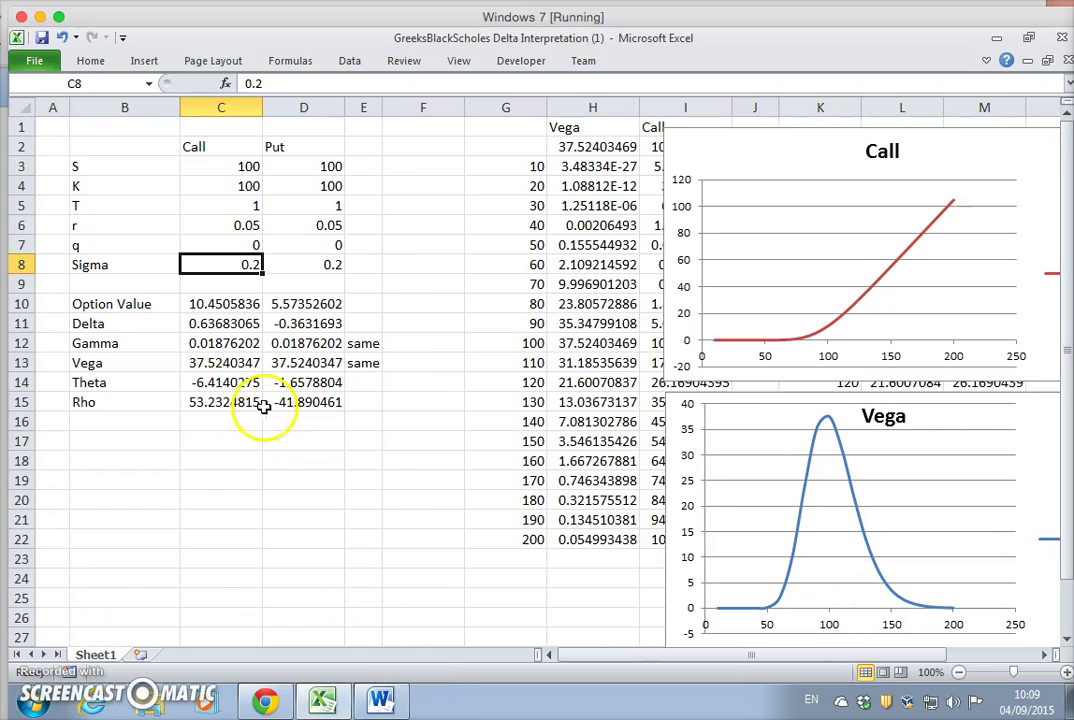
Copy Module1's Vega function code in the Visual Basic editor, then close the editor.
{"action": "left_click", "coordinate": [518, 62]}
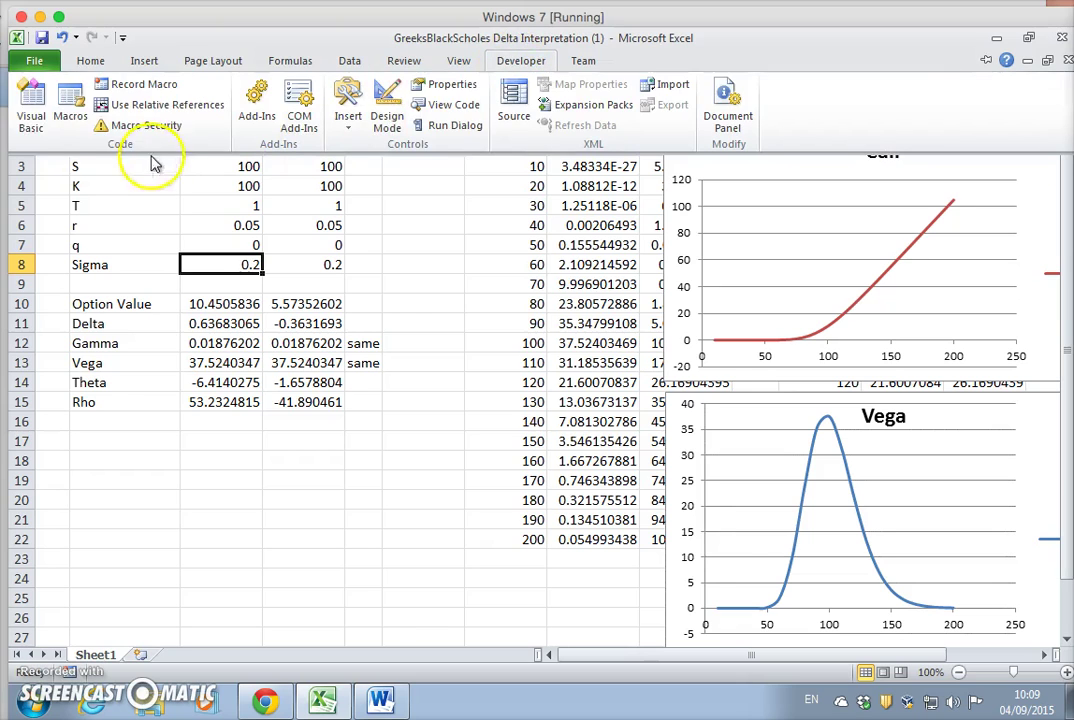
{"action": "left_click", "coordinate": [30, 108]}
{"action": "scroll", "coordinate": [726, 456], "scroll_direction": "down", "scroll_amount": 2}
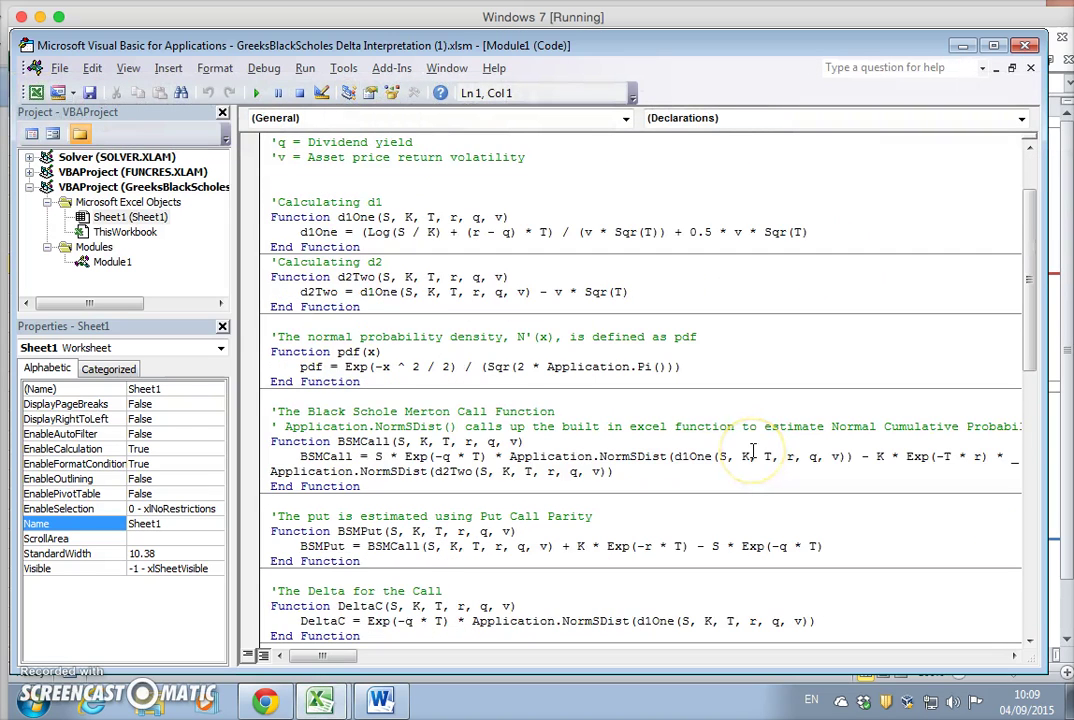
{"action": "scroll", "coordinate": [752, 450], "scroll_direction": "down", "scroll_amount": 8}
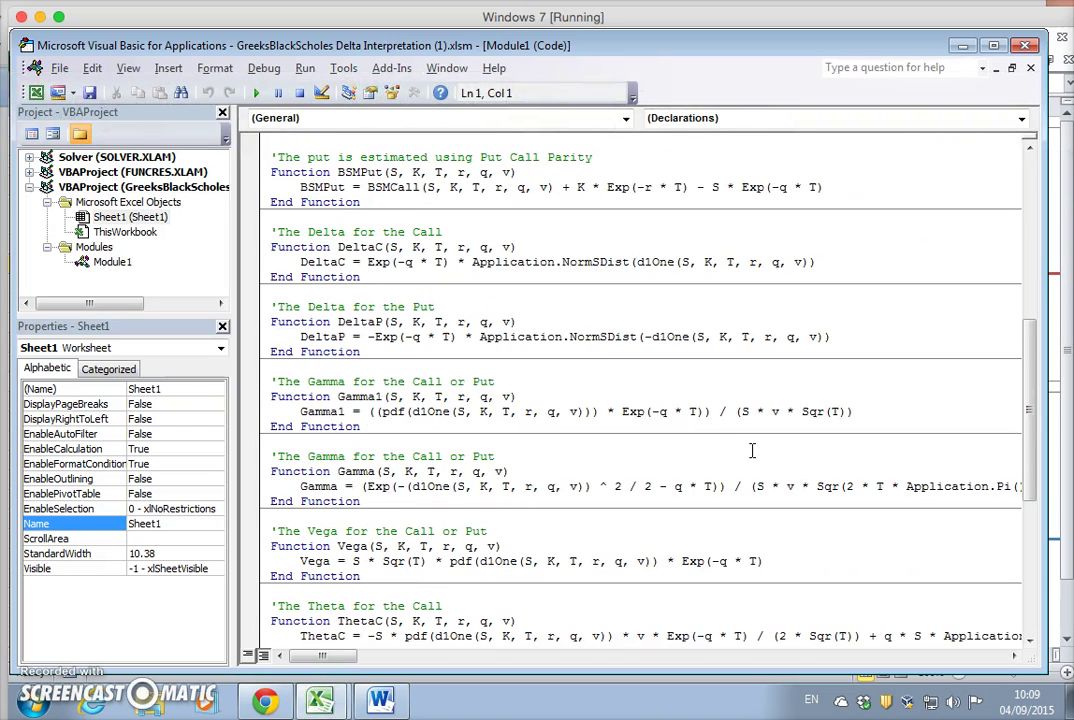
{"action": "scroll", "coordinate": [751, 451], "scroll_direction": "down", "scroll_amount": 2}
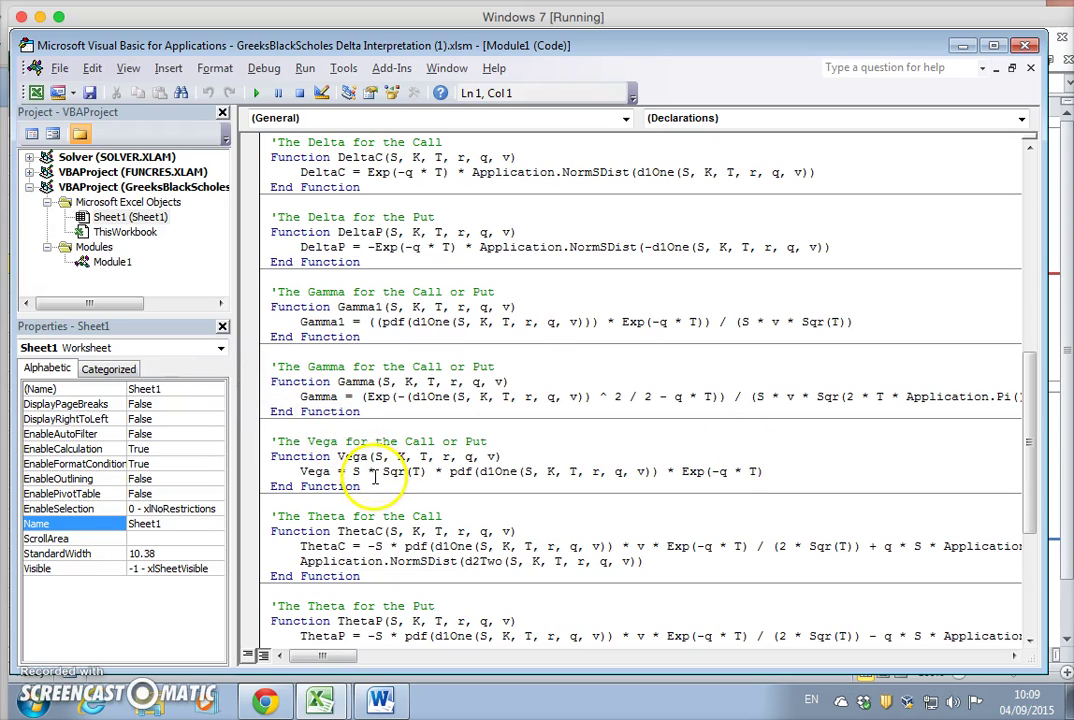
{"action": "left_click_drag", "start_coordinate": [362, 486], "coordinate": [268, 441]}
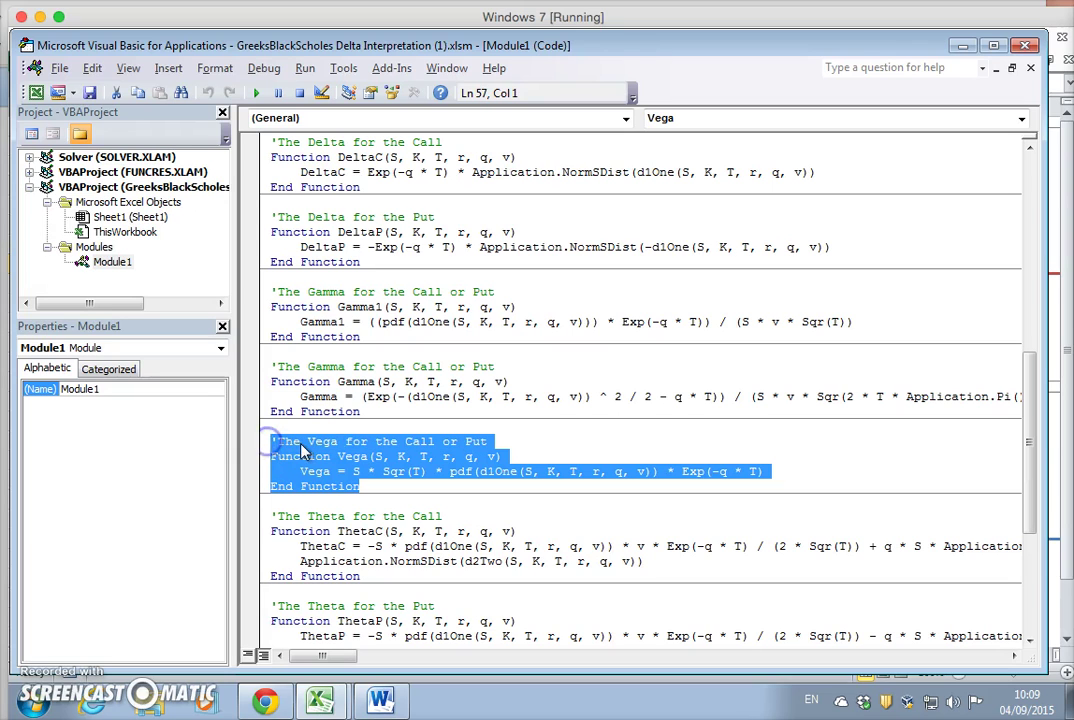
{"action": "right_click", "coordinate": [300, 447]}
{"action": "left_click", "coordinate": [285, 110]}
{"action": "left_click", "coordinate": [1031, 66]}
{"action": "left_click", "coordinate": [1025, 45]}
Paste the Vega function code into B17:B20, then bring the Excel Online browser window forward.
{"action": "left_click", "coordinate": [115, 437]}
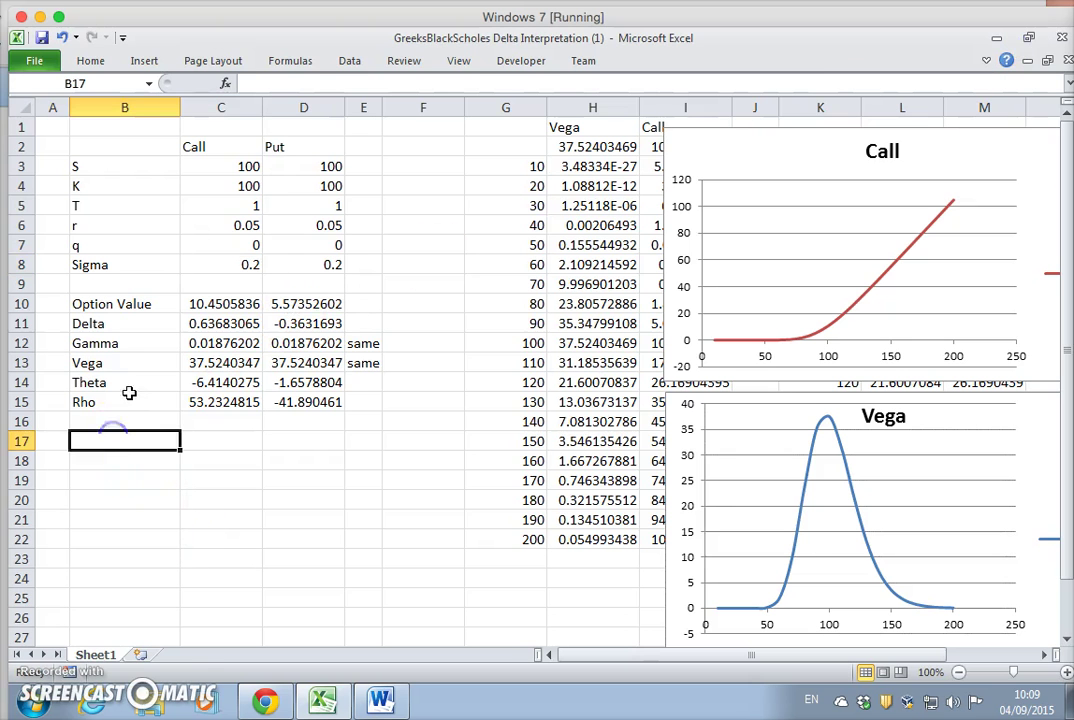
{"action": "left_click", "coordinate": [90, 62]}
{"action": "left_click", "coordinate": [43, 96]}
{"action": "left_click", "coordinate": [363, 519]}
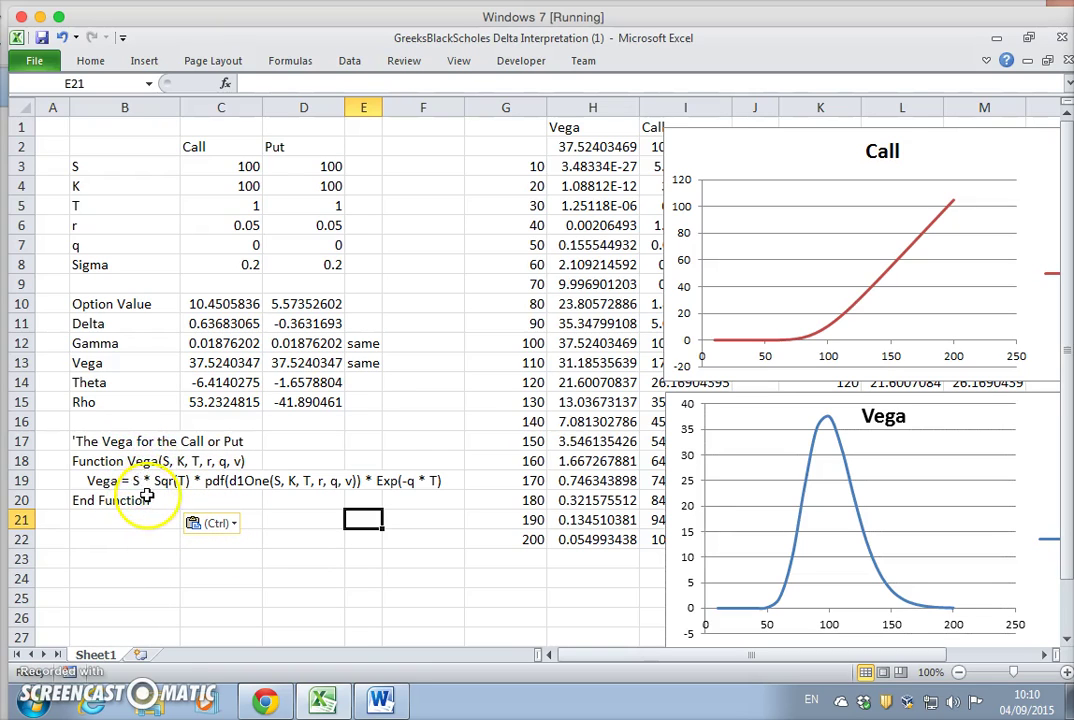
{"action": "left_click", "coordinate": [266, 698]}
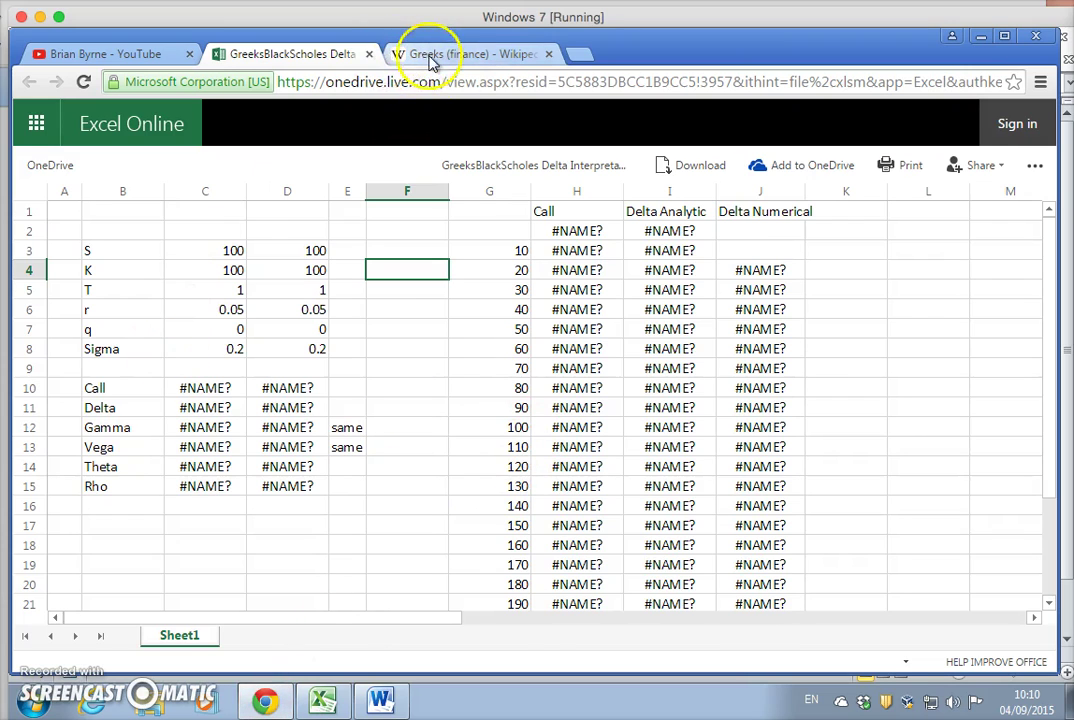
Check Wikipedia's vega formula Se^(−qτ)φ(d1)√τ on the Greeks (finance) page, then return to desktop Excel.
{"action": "left_click", "coordinate": [435, 58]}
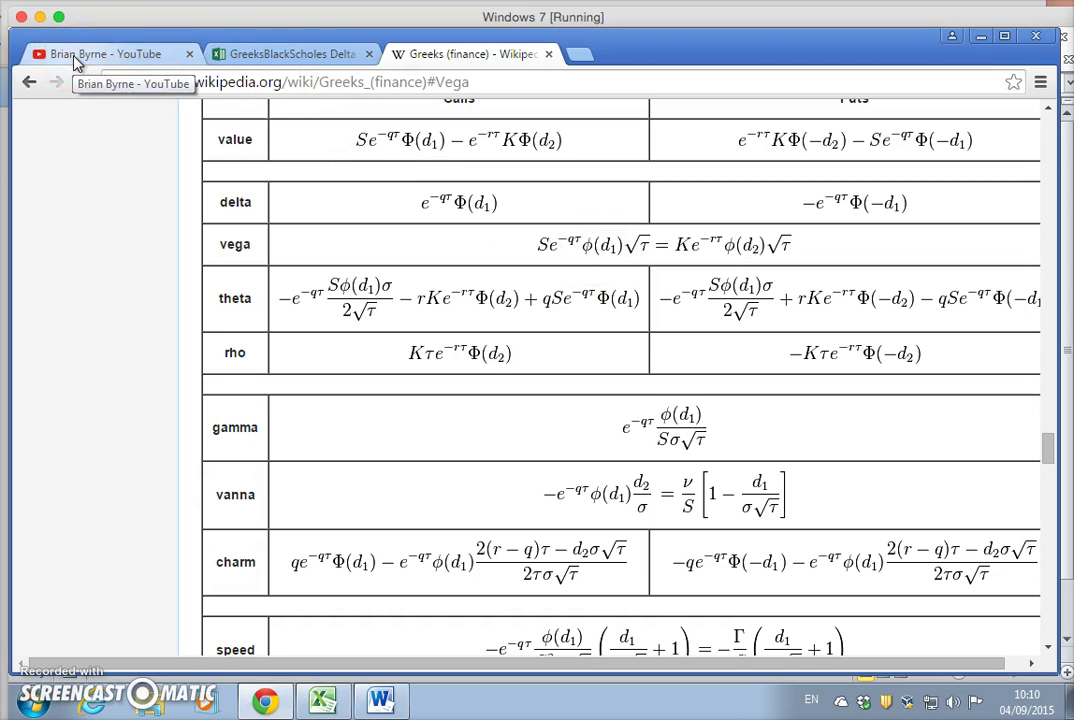
{"action": "left_click", "coordinate": [318, 700]}
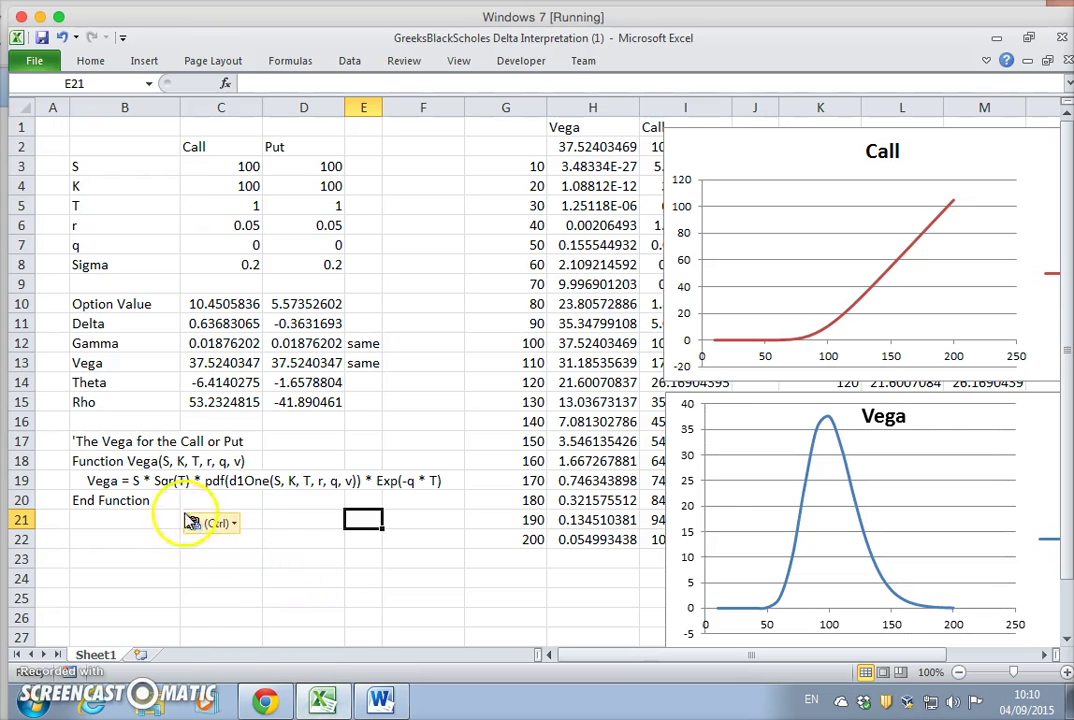